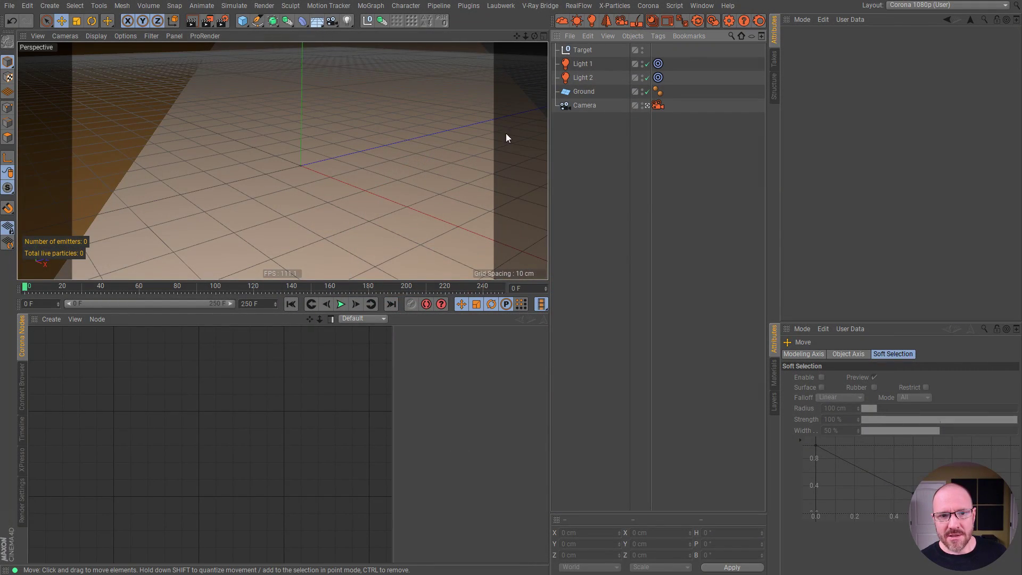
Step: Review the Ground plane's coordinates and the exposure settings in the camera's Corona Camera tag
click(584, 92)
click(813, 46)
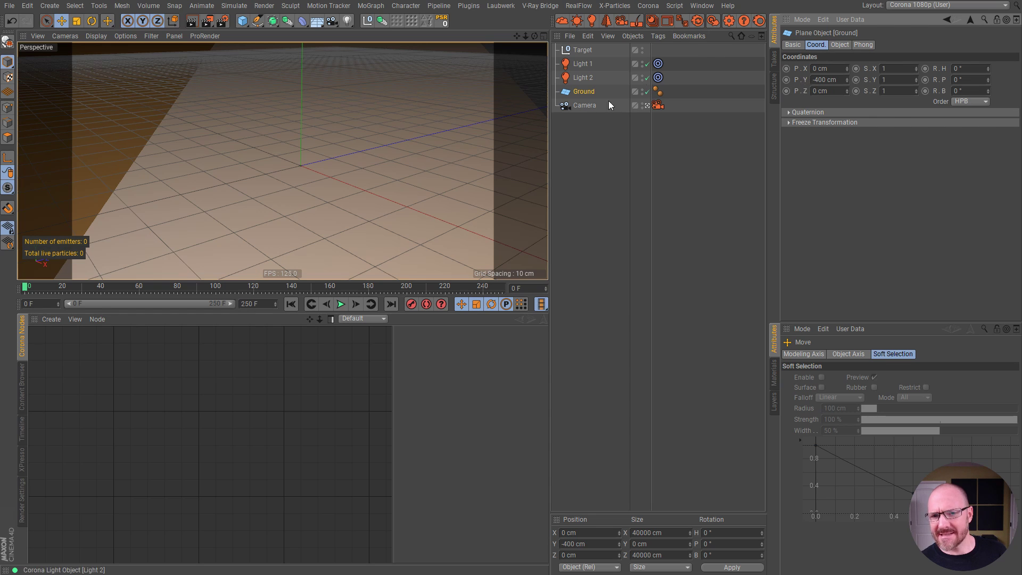
click(597, 148)
click(656, 106)
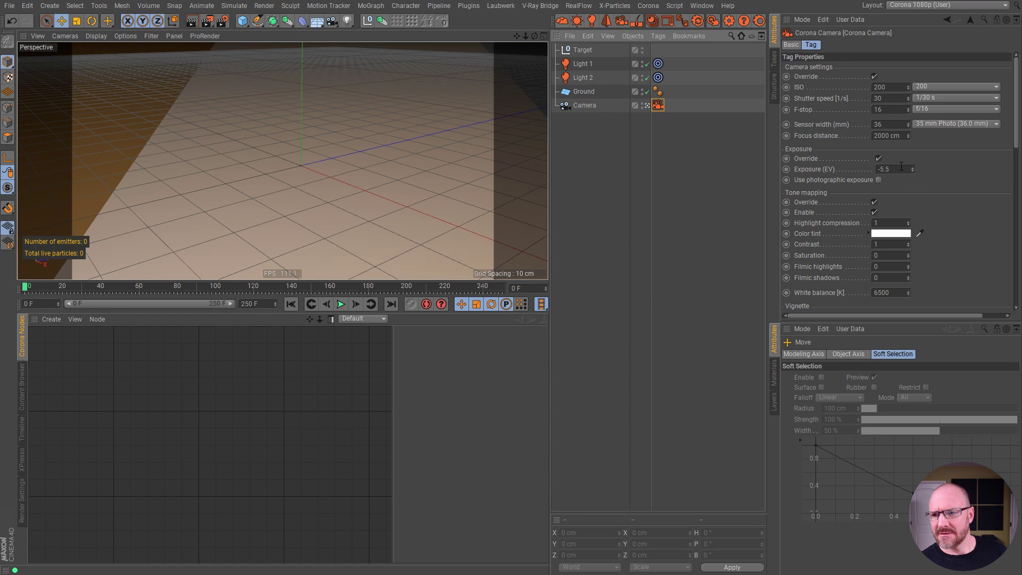
click(588, 155)
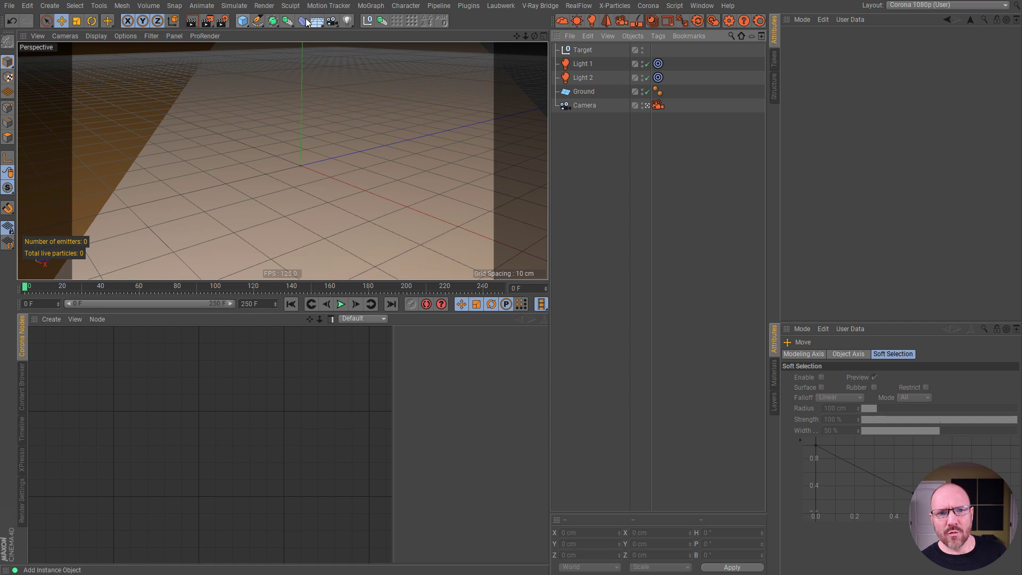
Step: Add an X-Particles xpEmitter to the scene
click(617, 7)
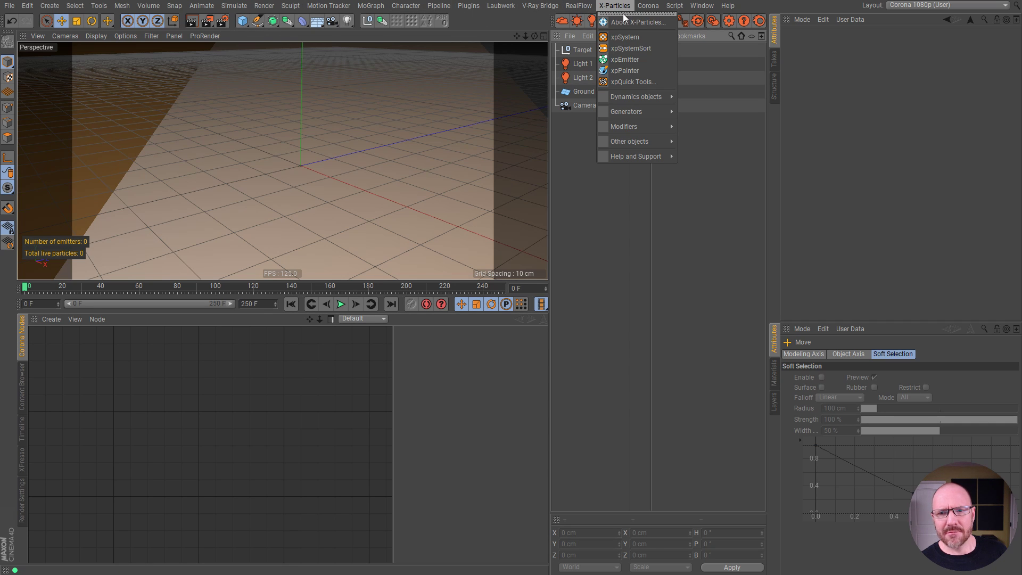
click(633, 60)
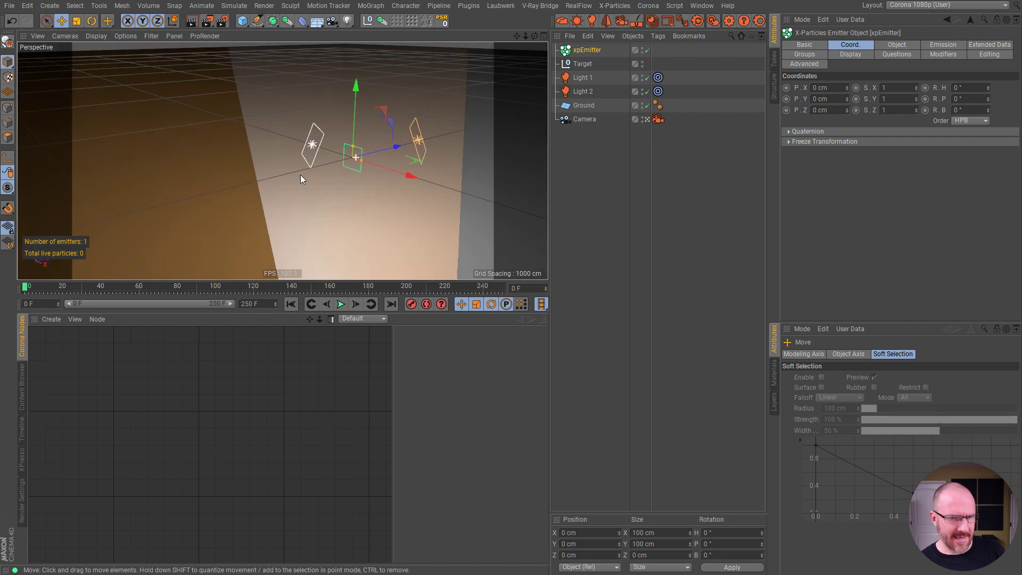
scroll(316, 170, up, 10)
alt+middle_drag(349, 162, 371, 164)
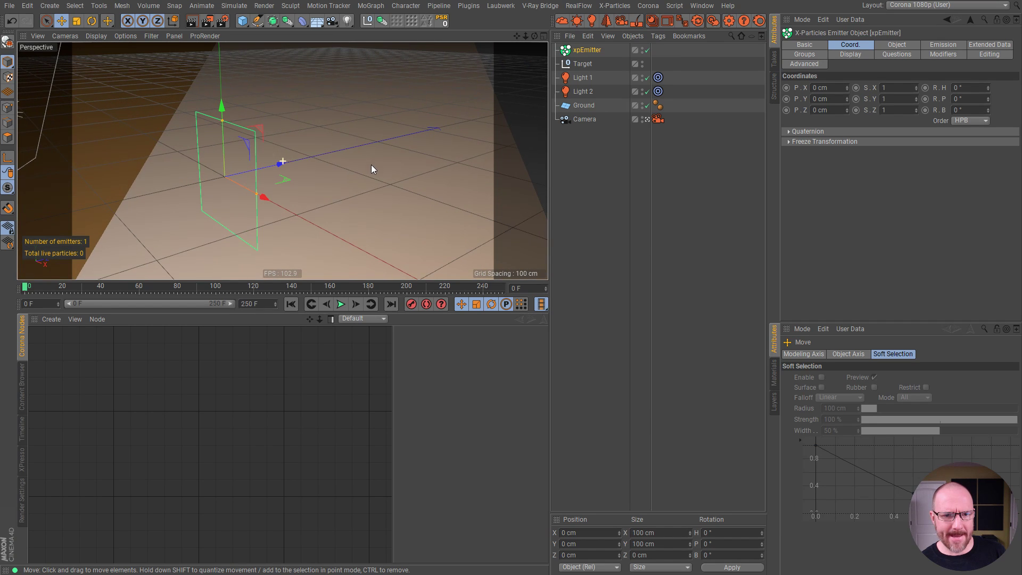
Step: Set the emitter's shape to Circle and enable Ring Only
click(895, 45)
click(857, 101)
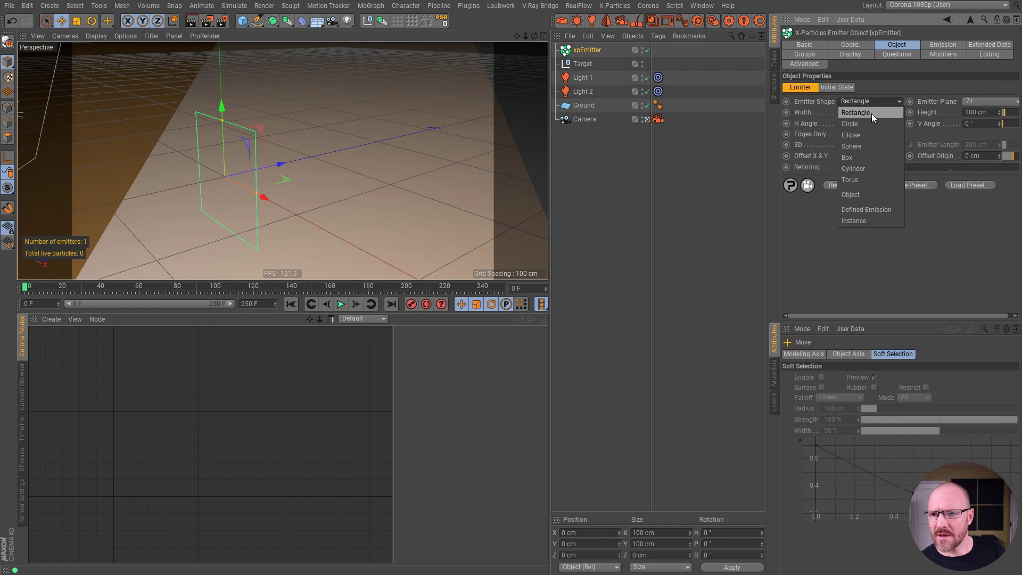
click(857, 124)
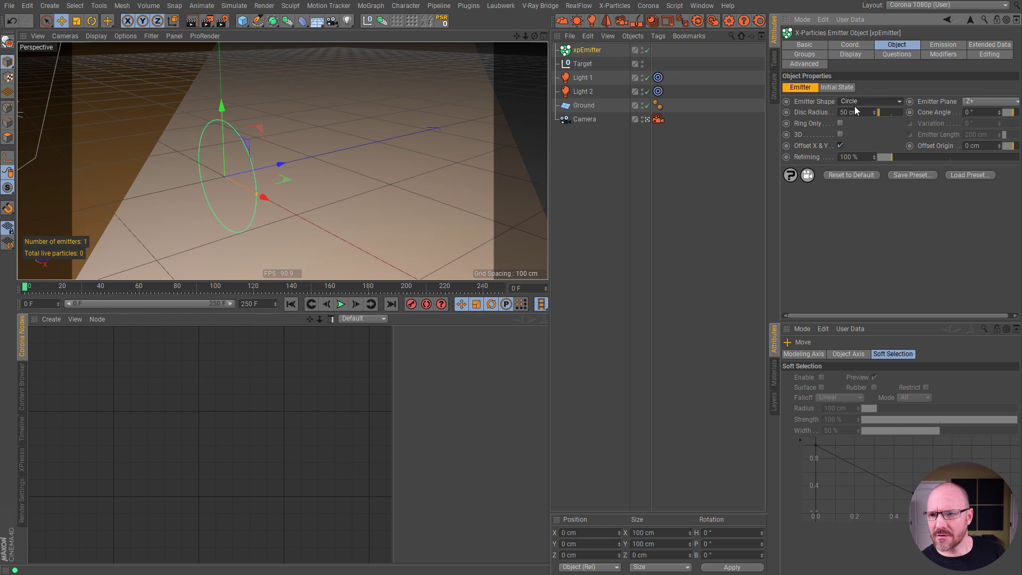
click(841, 123)
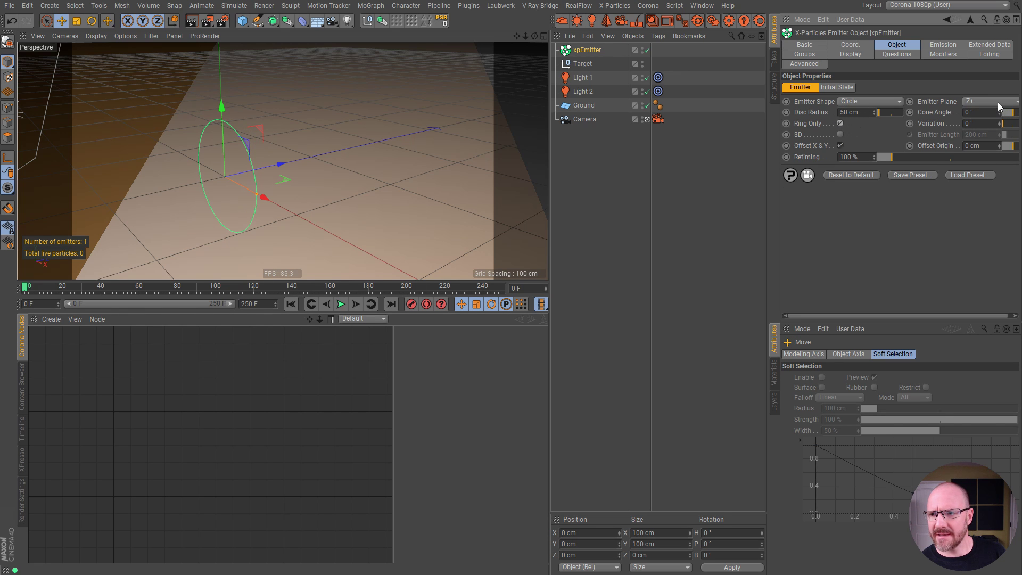
Step: Play the simulation to preview the ring emission and stop it at about frame 131
click(341, 304)
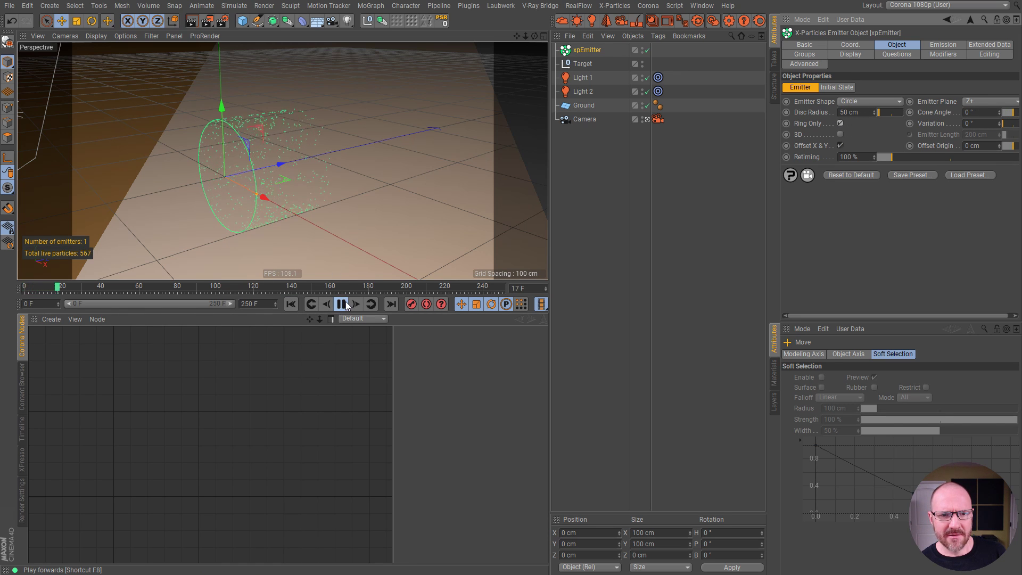
alt+drag(296, 180, 289, 124)
click(341, 304)
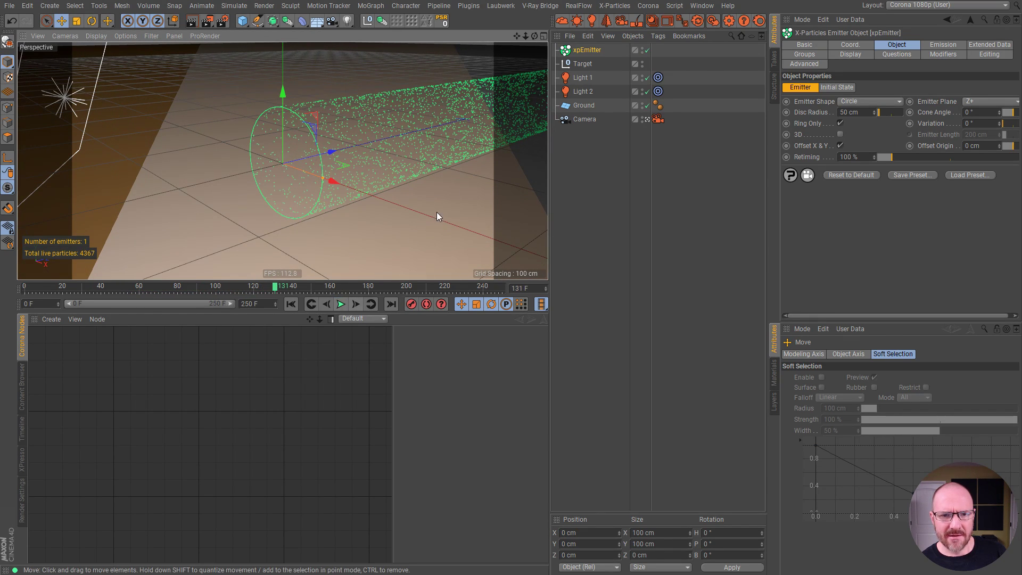
click(603, 161)
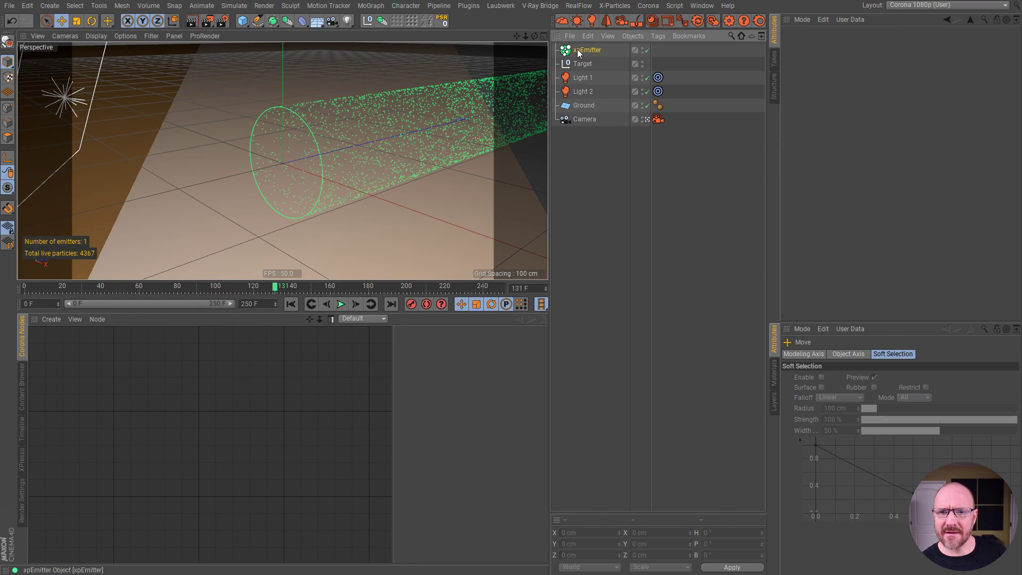
Step: Add an xpTurbulence motion modifier to the scene
click(586, 51)
click(614, 6)
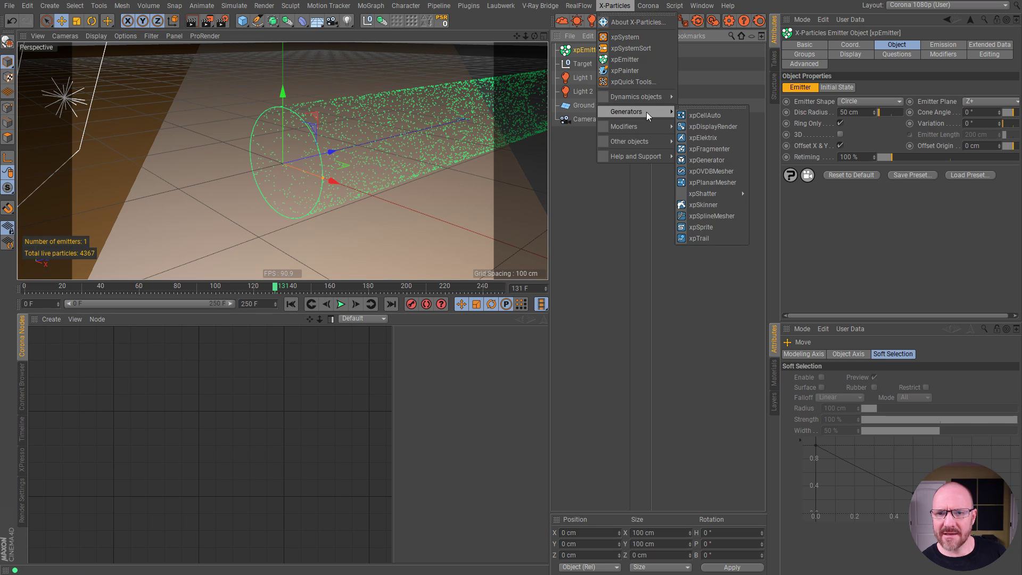
mouse_move(643, 126)
mouse_move(700, 140)
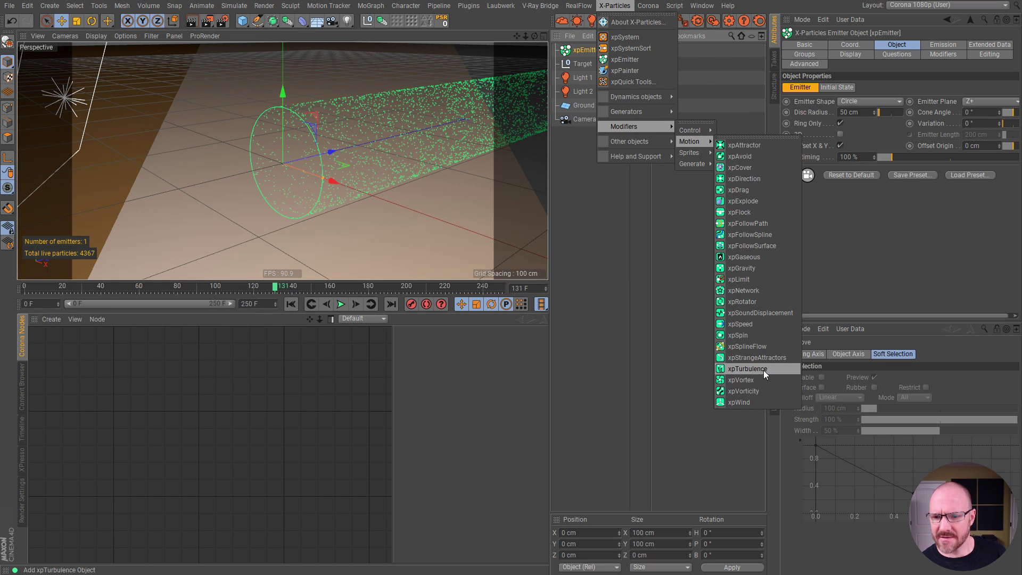
click(748, 368)
click(554, 186)
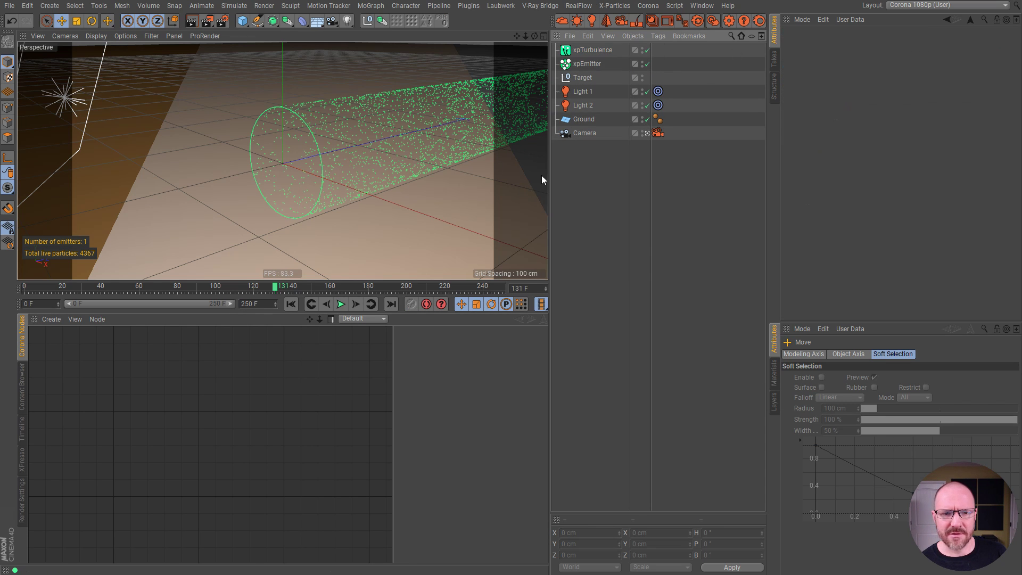
Step: Replay the simulation from the start to check the turbulence, stopping at about frame 123
click(291, 304)
click(342, 304)
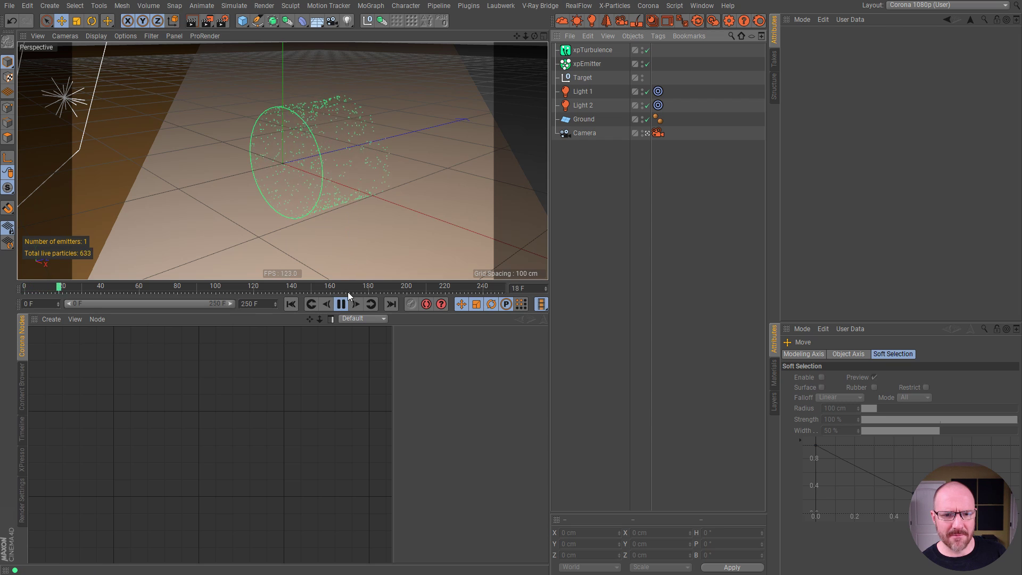
drag(524, 37, 475, 61)
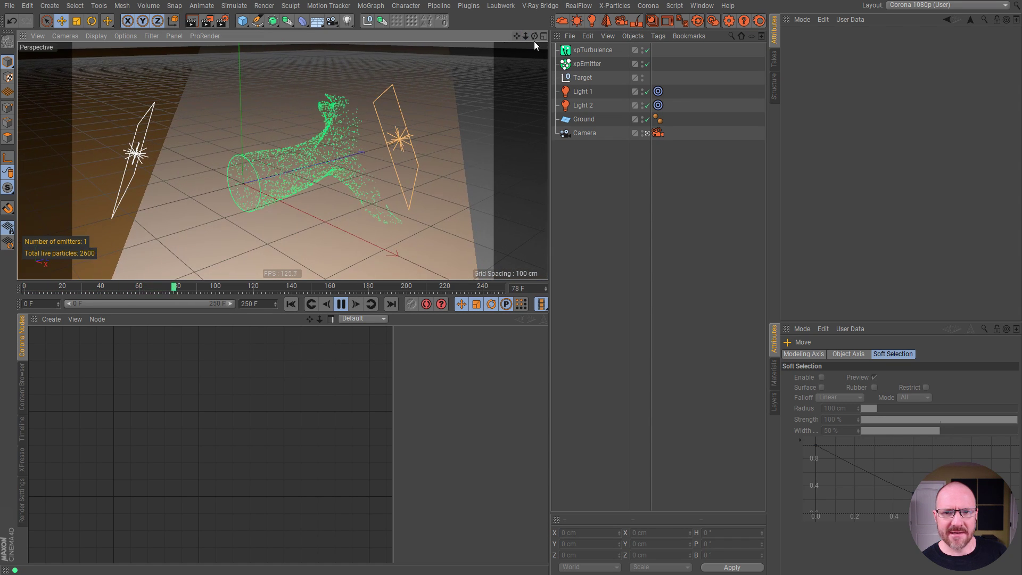
drag(525, 38, 547, 38)
click(341, 304)
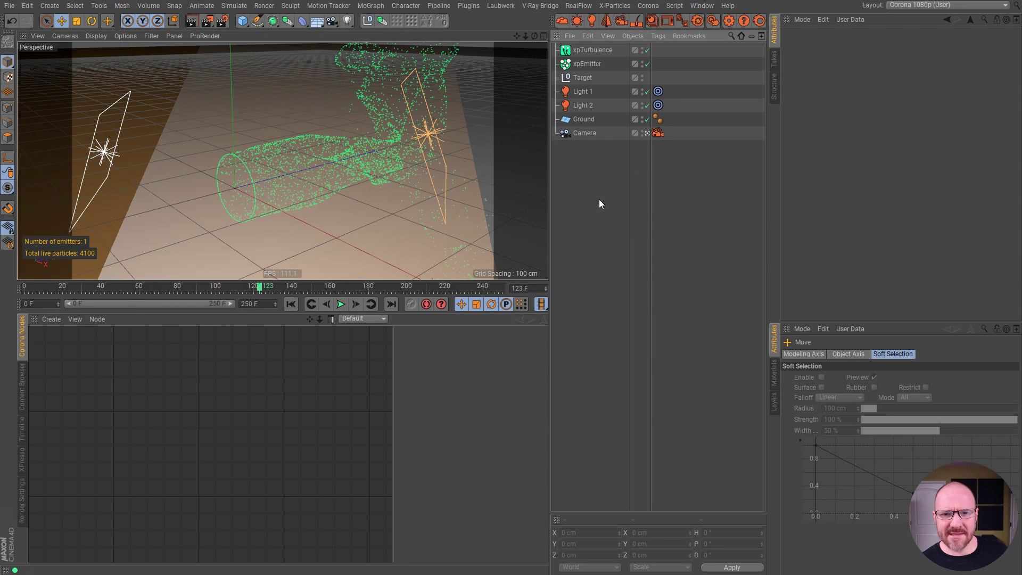
Step: Render the current frame with Corona to check the particles, then stop and close the frame buffer
click(714, 20)
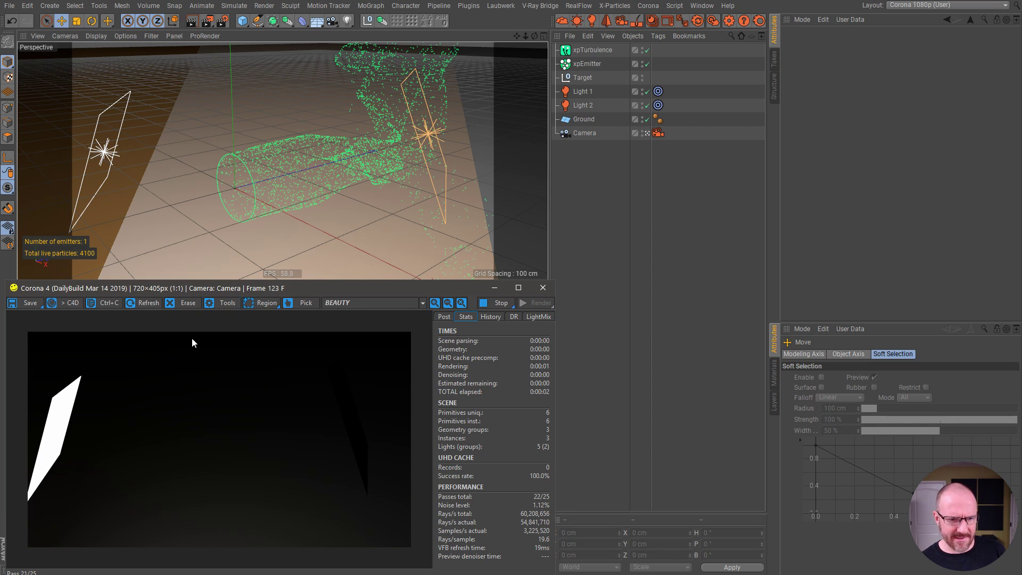
click(483, 303)
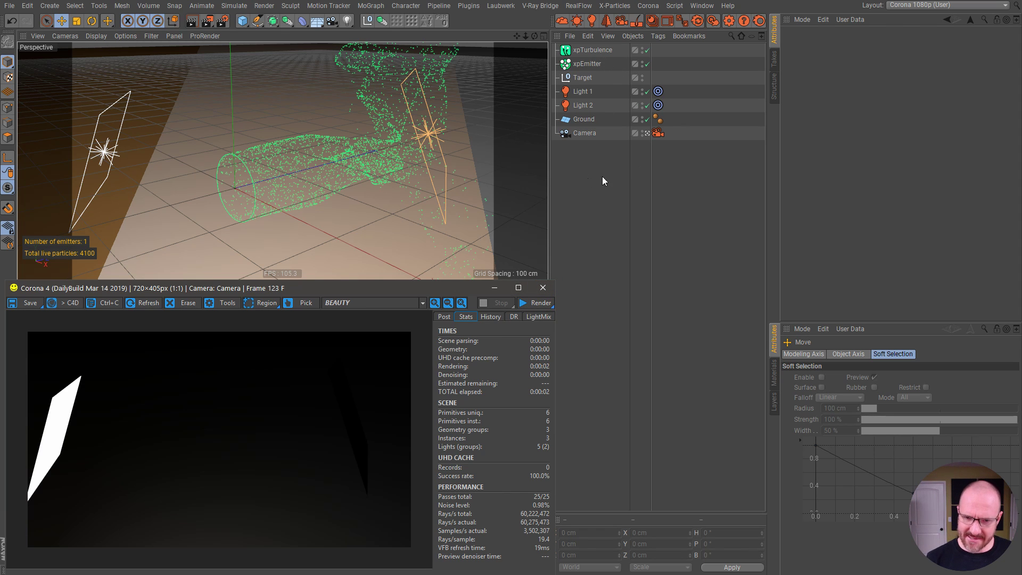
click(544, 288)
Step: Add an X-Particles xpGenerator object to the scene
drag(527, 36, 521, 35)
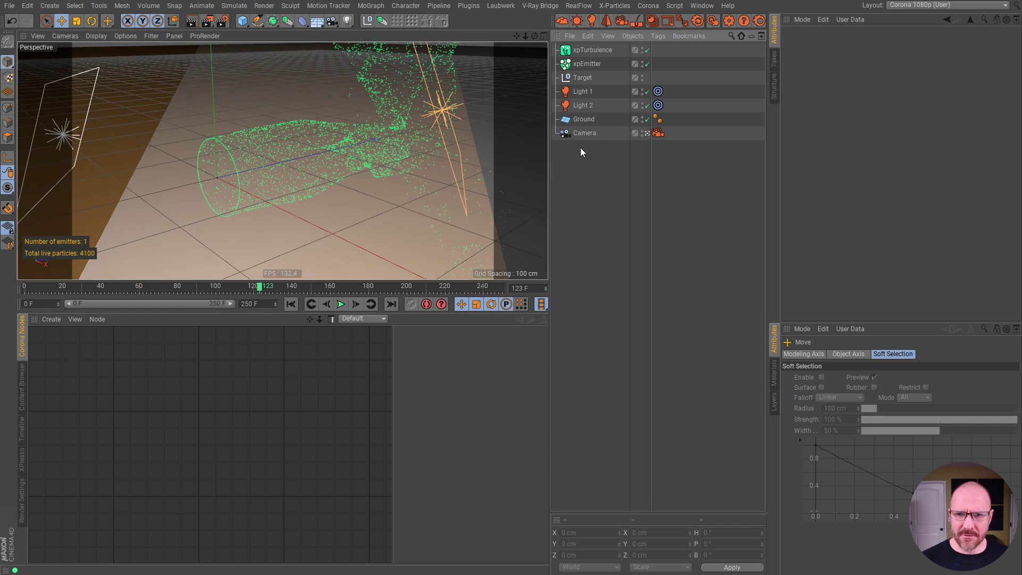
click(617, 6)
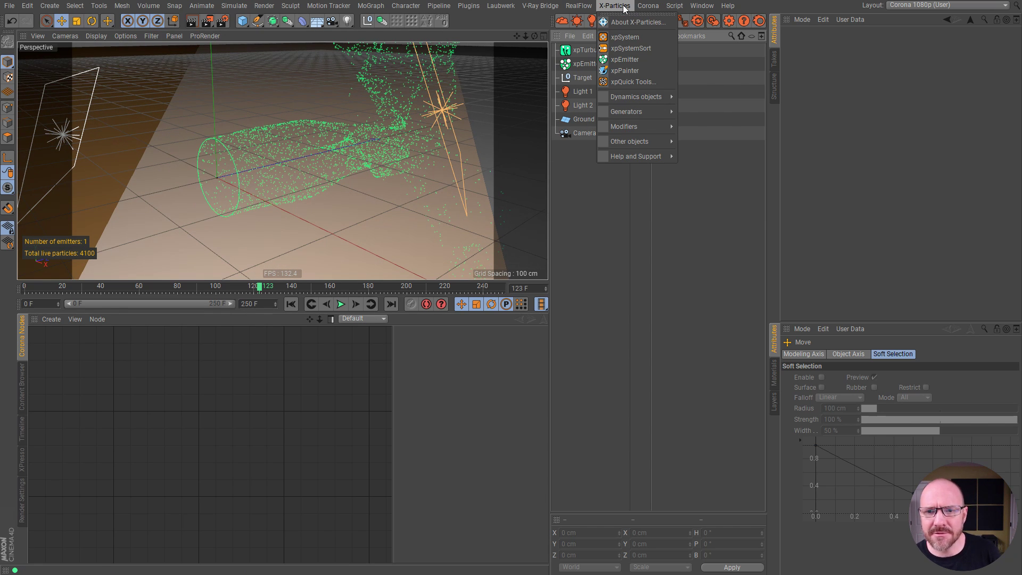
mouse_move(653, 113)
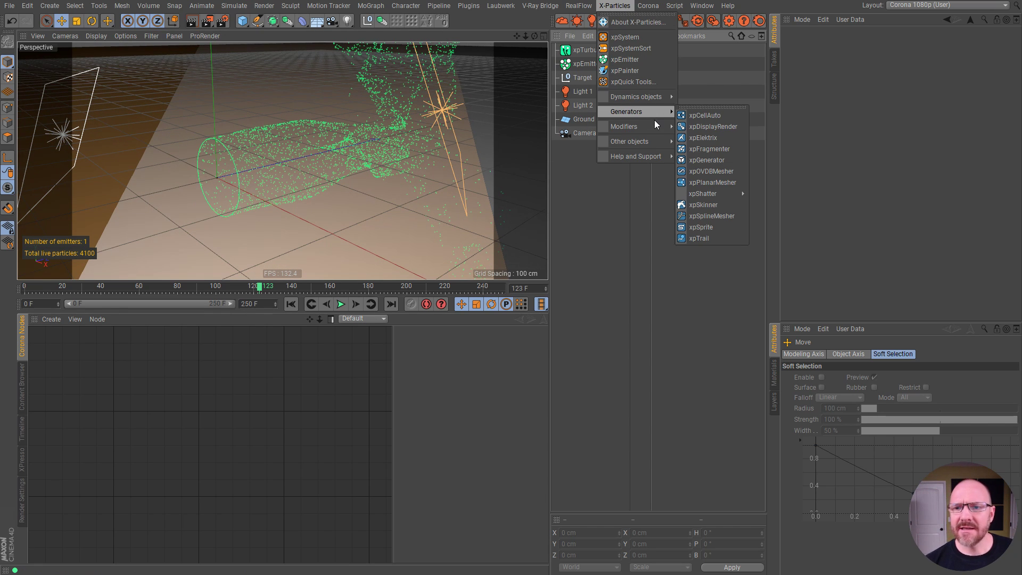
click(713, 160)
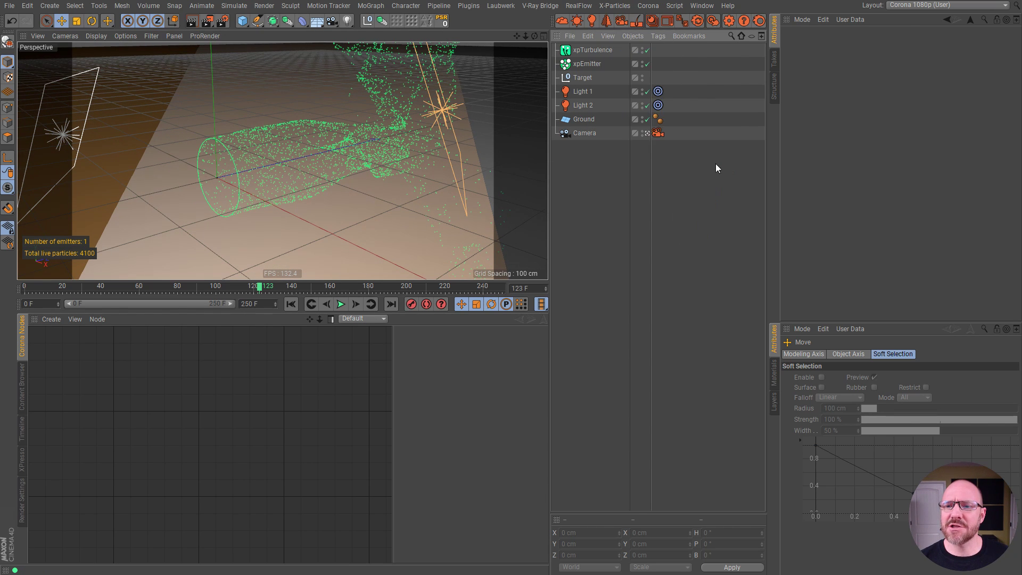
Step: Create a sphere primitive of type Hexahedron with 6 segments
click(243, 21)
click(471, 54)
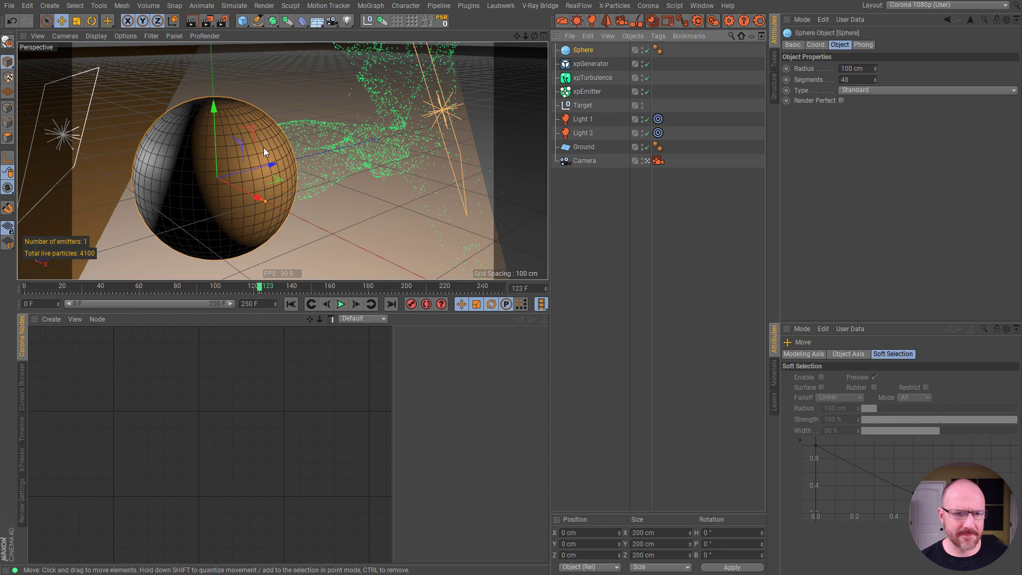
alt+middle_drag(251, 151, 311, 123)
scroll(311, 125, up, 2)
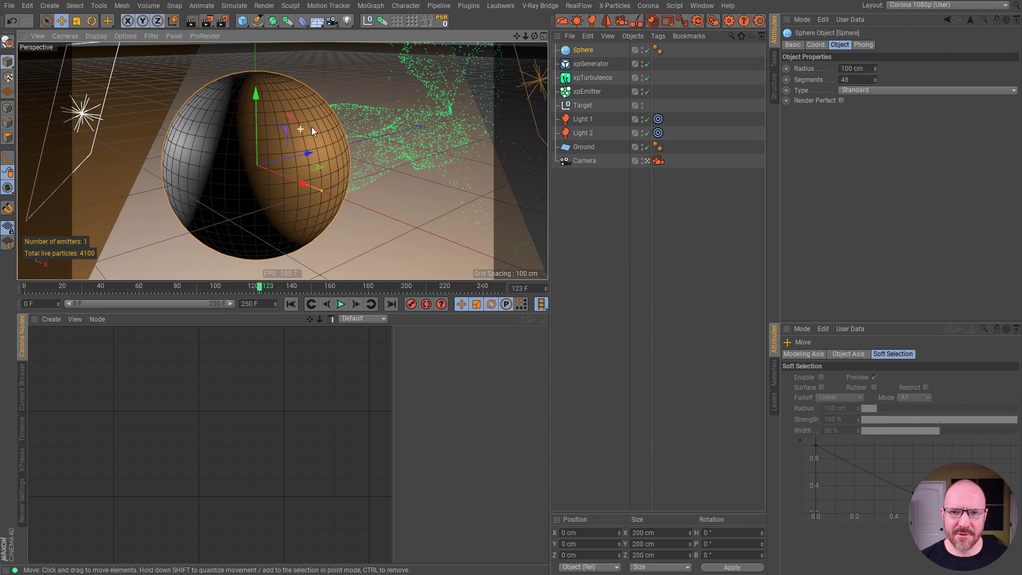
click(866, 90)
click(871, 126)
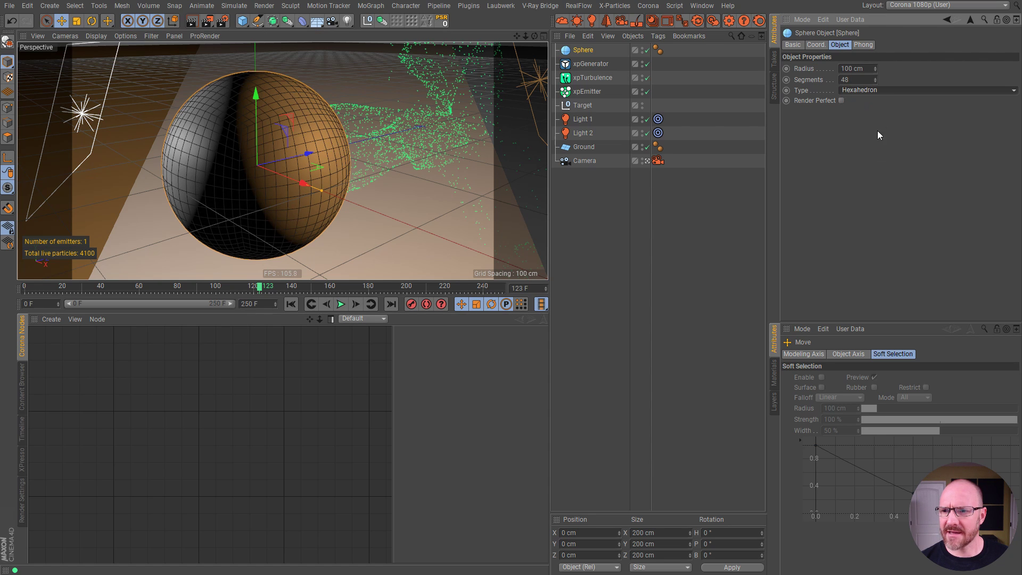
click(841, 80)
text(6)
key(Return)
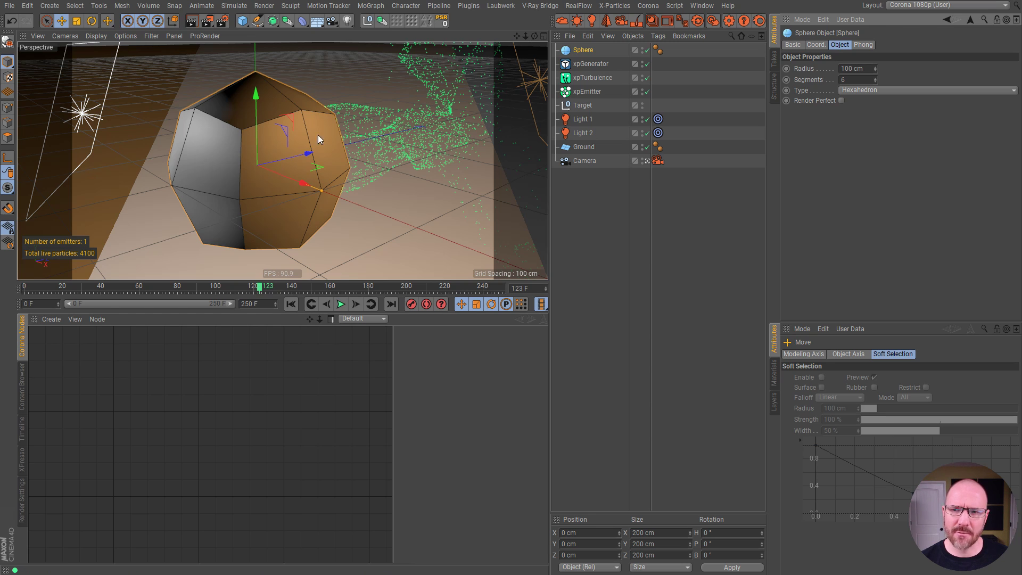
Step: Set the sphere's radius to 1 cm
click(853, 68)
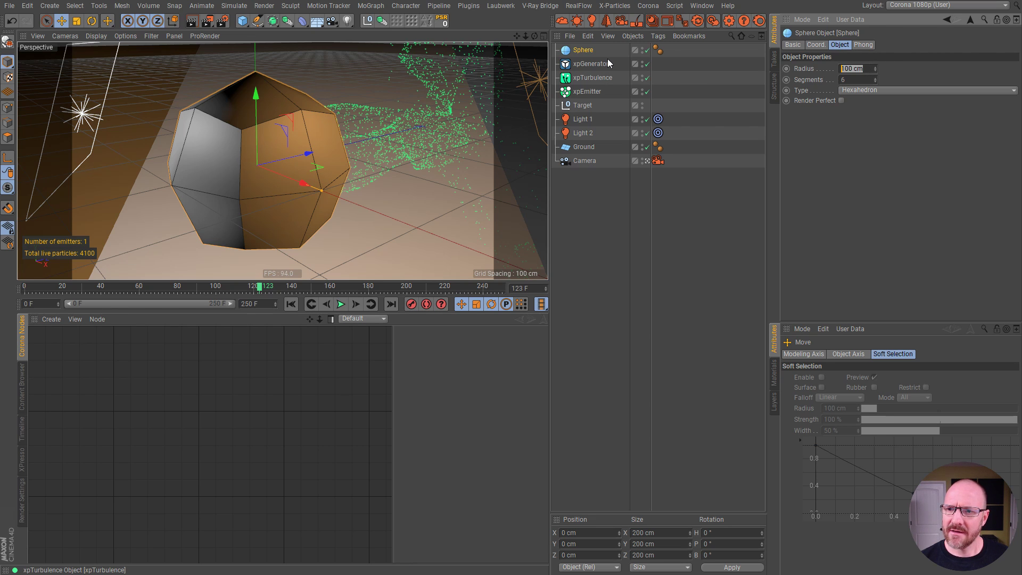
text(1)
key(Return)
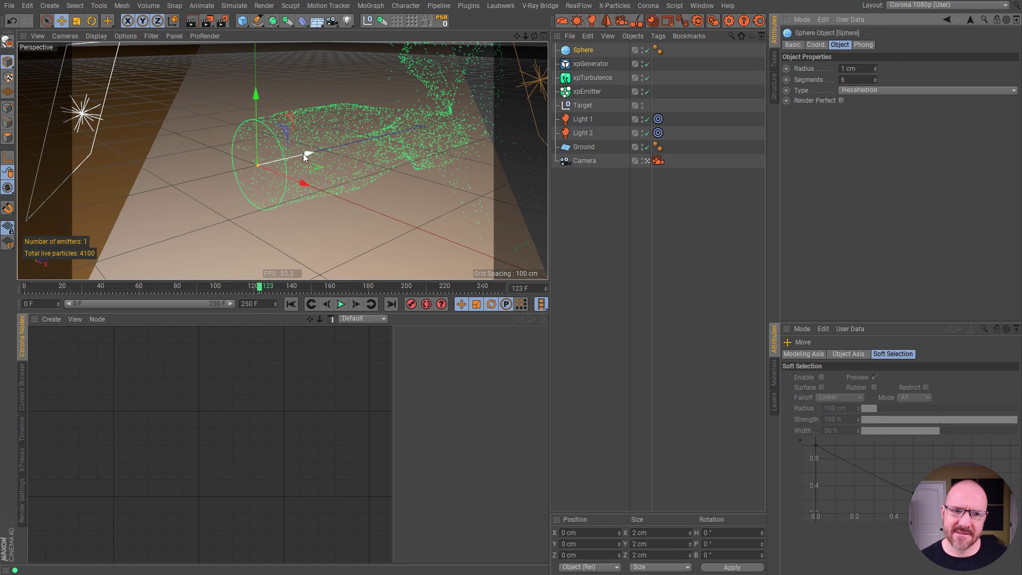
Step: Make the sphere a child of the xpGenerator and show the generator's object properties
click(675, 182)
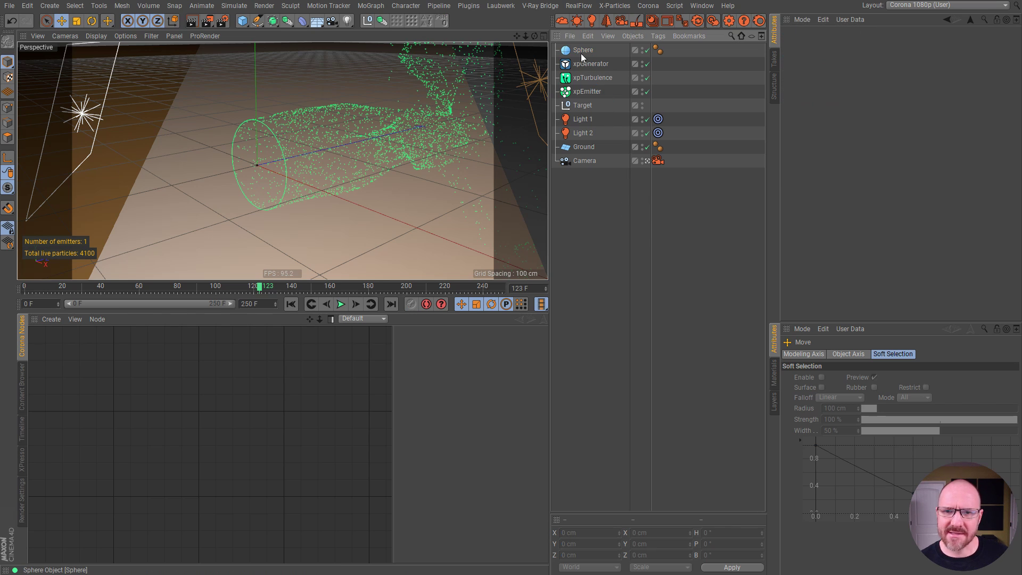
drag(591, 55, 593, 65)
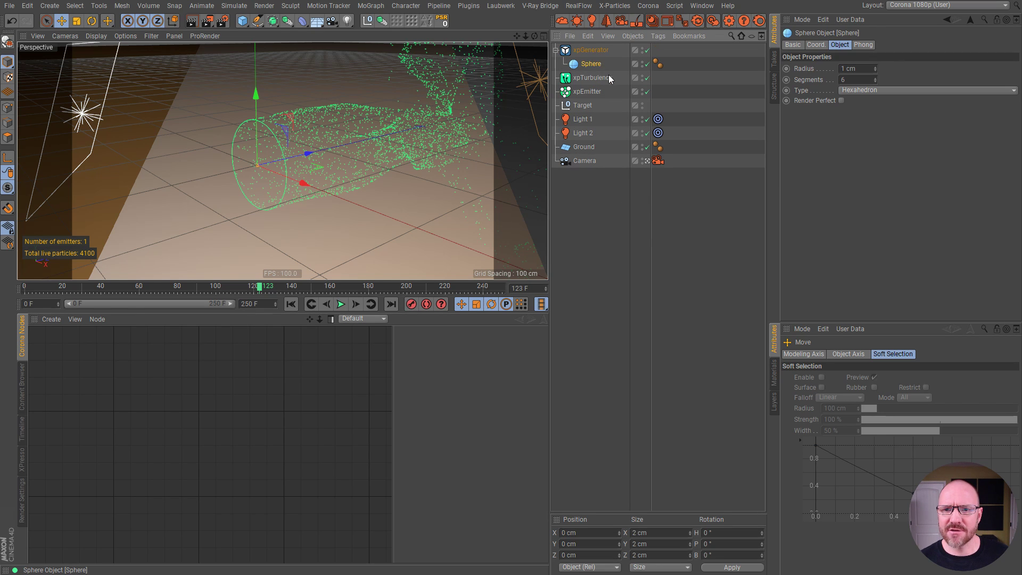
click(592, 50)
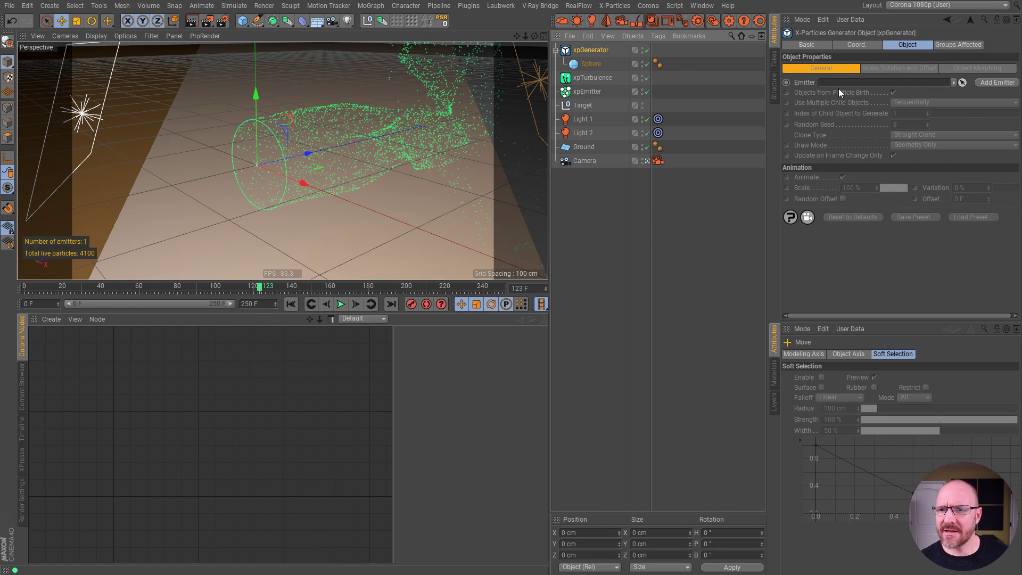
Step: Replay the simulation from the first frame and stop it at about frame 21
click(291, 304)
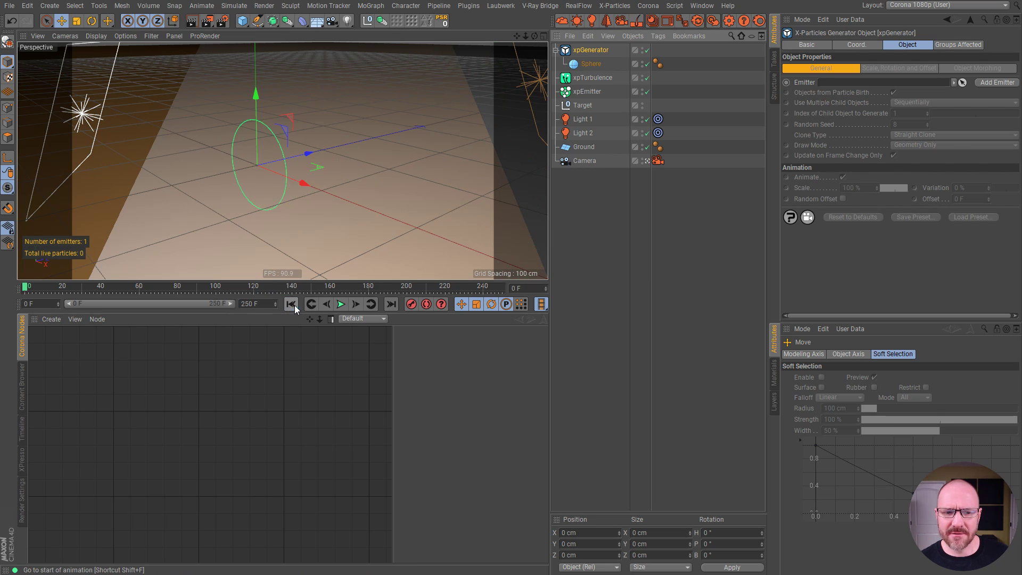
click(341, 305)
click(343, 304)
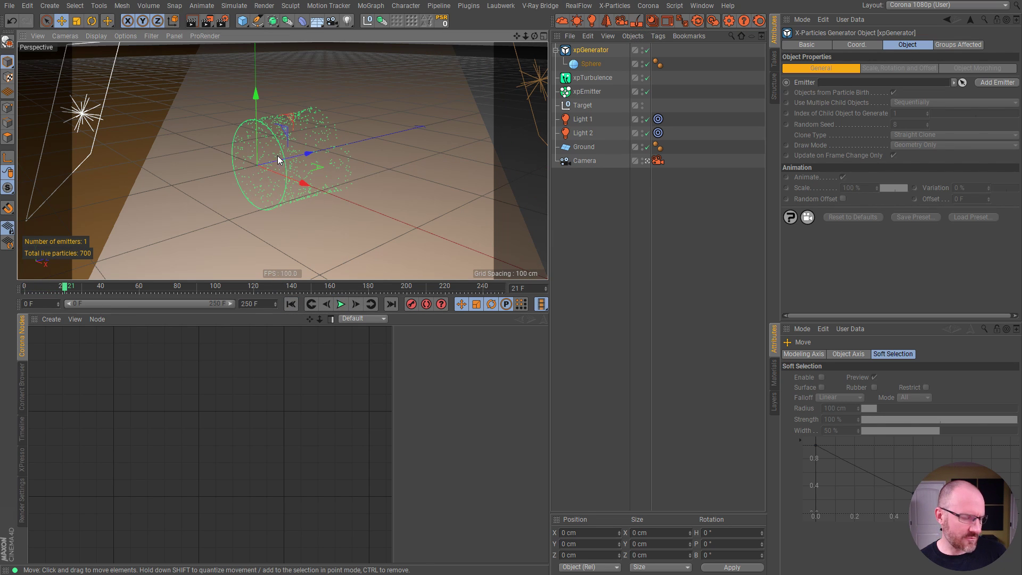
Step: Assign xpEmitter as the xpGenerator's emitter and replay the simulation from the first frame to about frame 29
scroll(277, 155, up, 3)
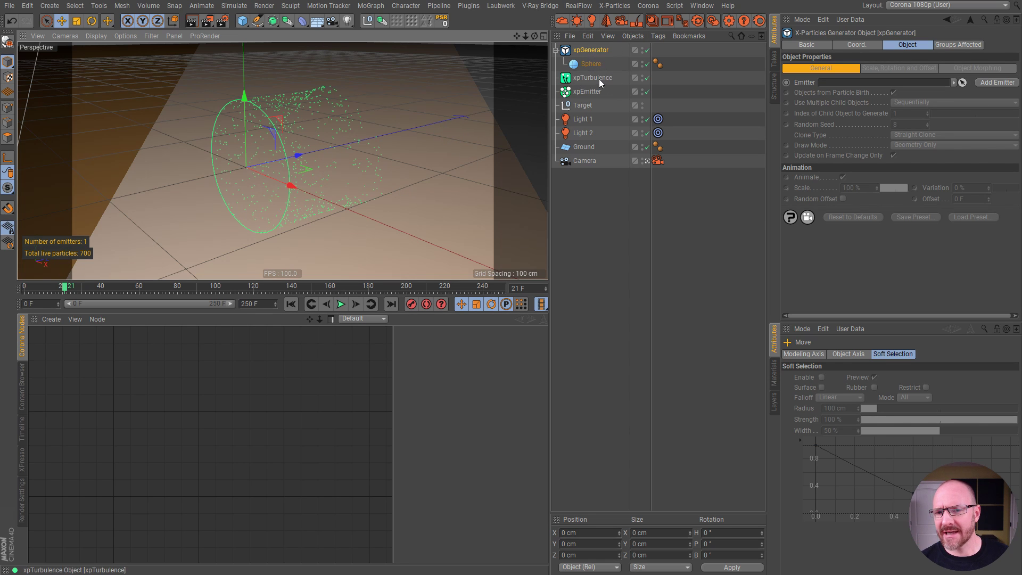
drag(592, 93, 862, 83)
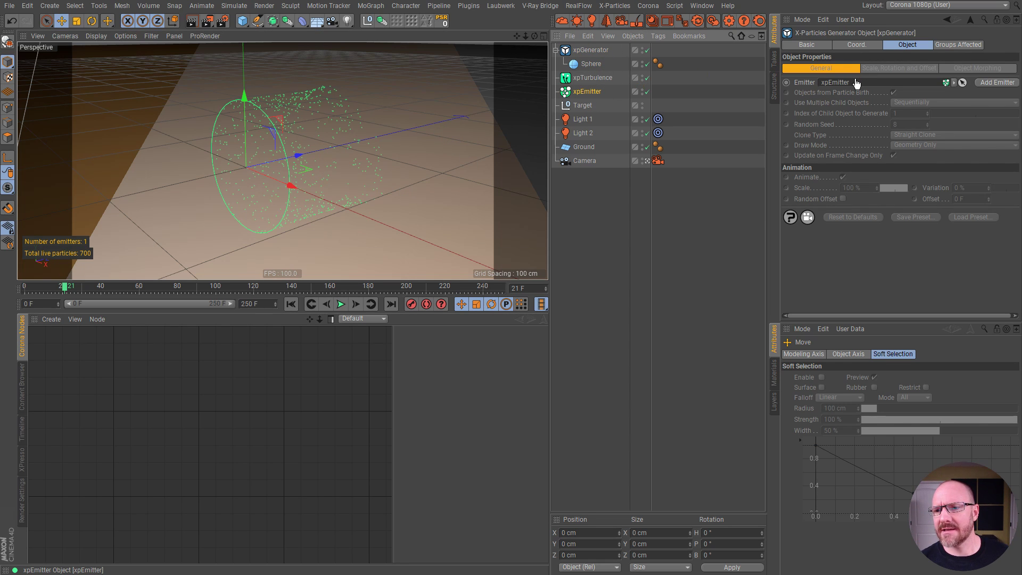
click(290, 304)
click(341, 304)
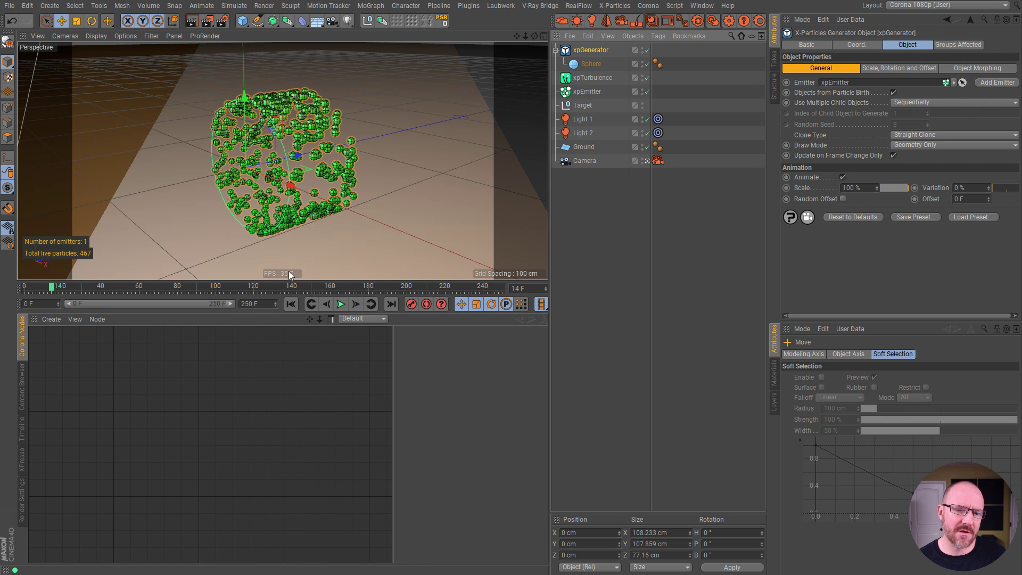
click(342, 304)
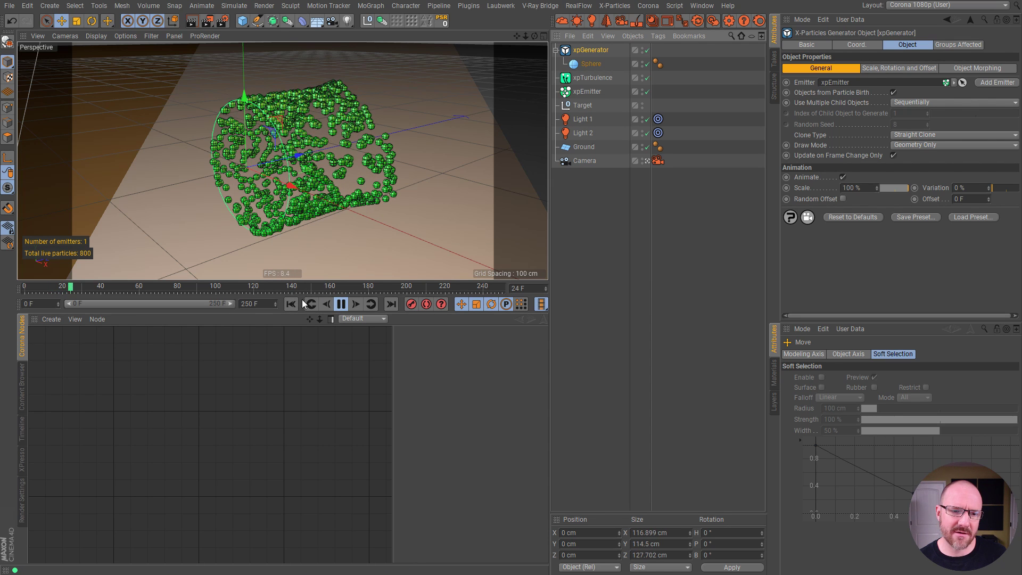
click(342, 304)
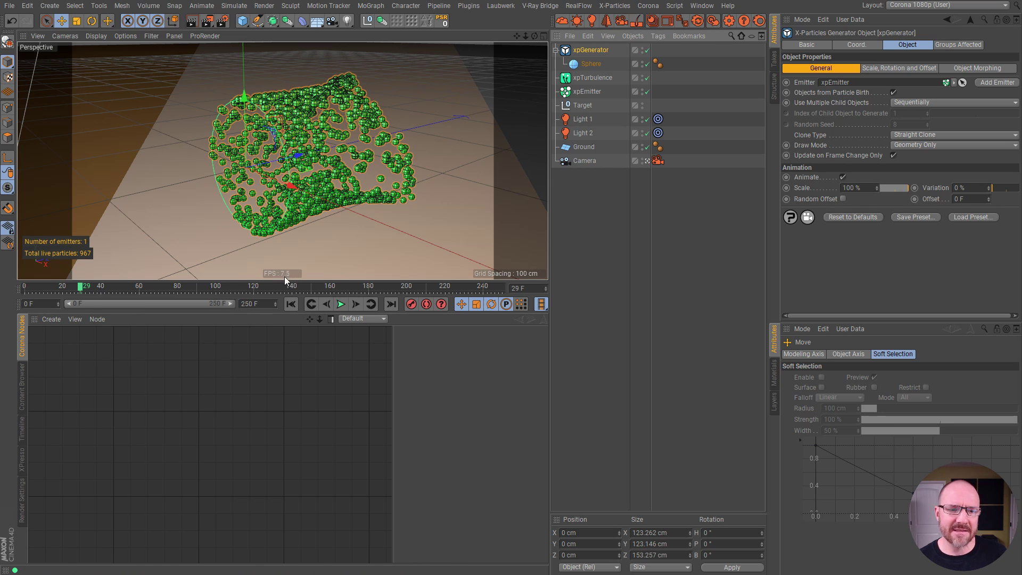
Step: Run a Corona interactive render of the generated spheres at frame 29, then stop it and close the frame buffer
click(584, 209)
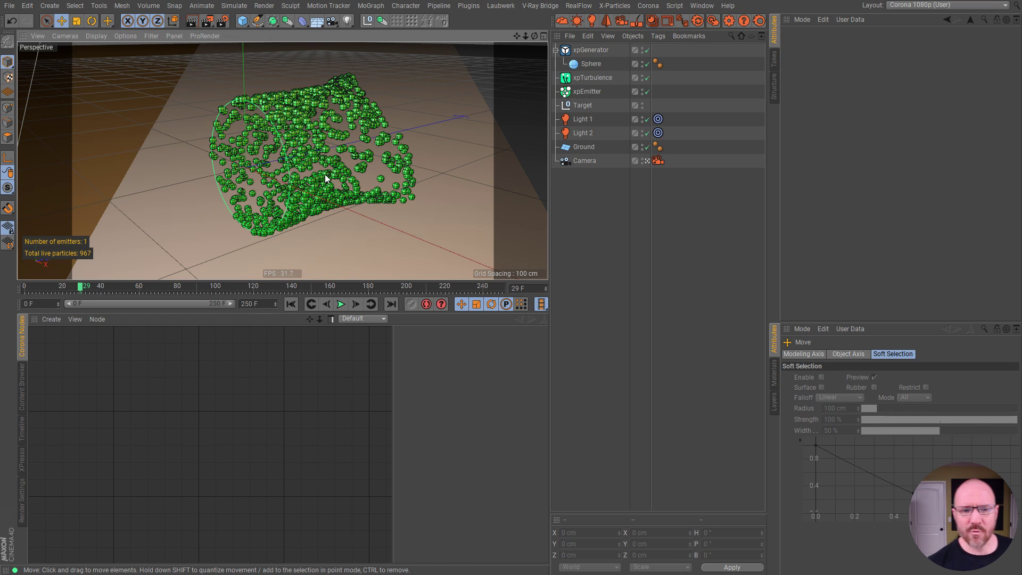
click(713, 20)
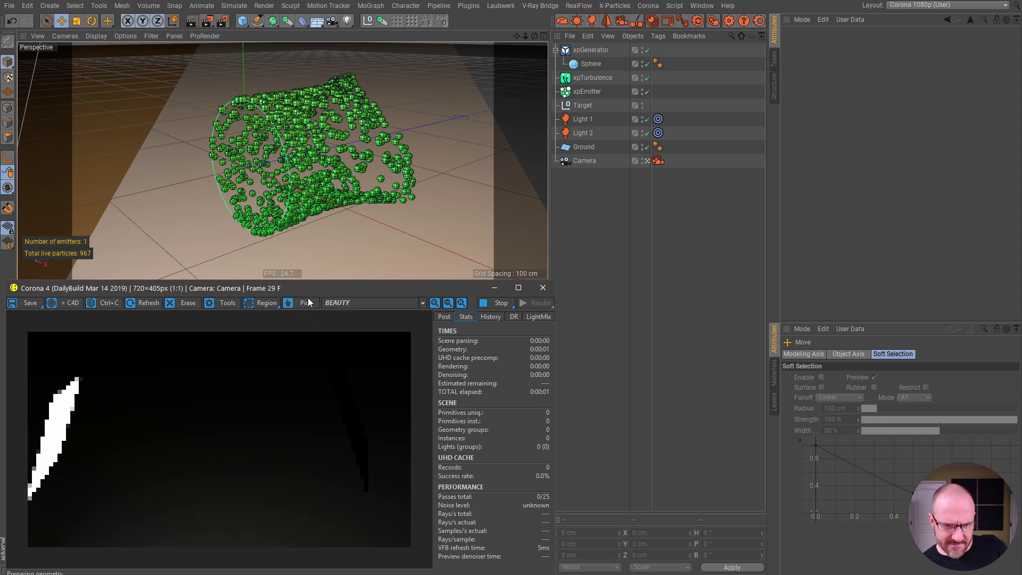
drag(318, 291, 316, 294)
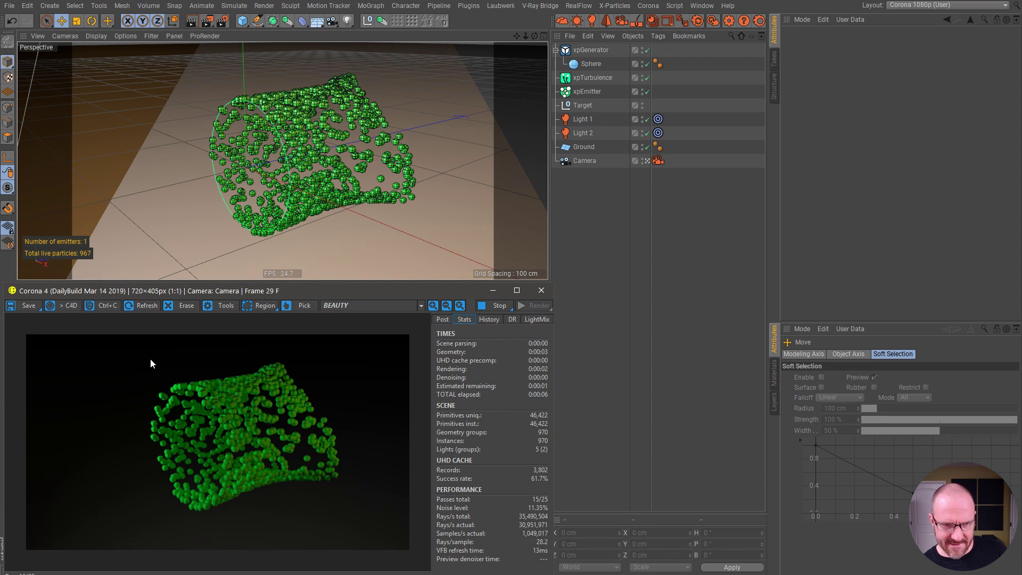
click(496, 305)
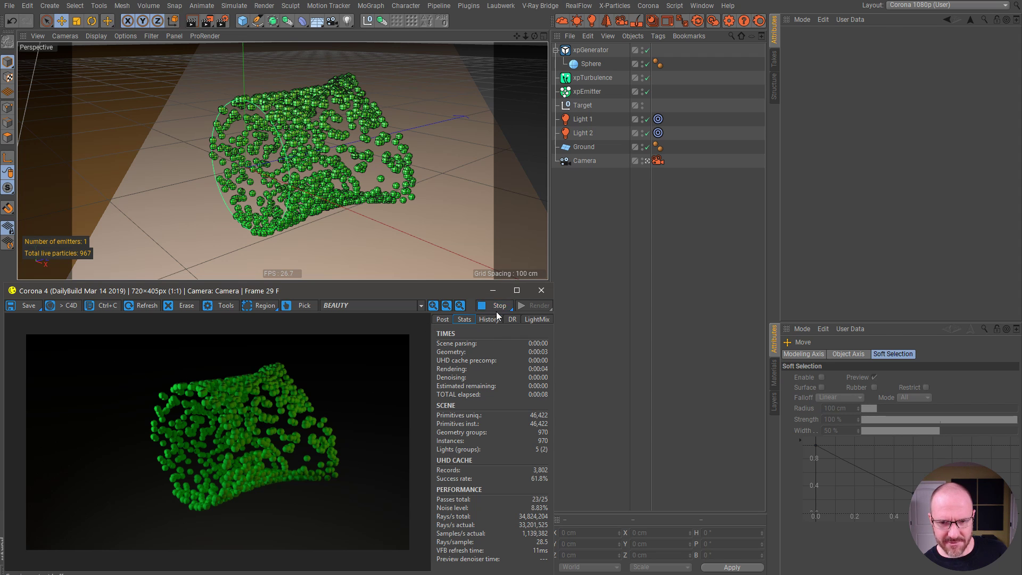
click(541, 290)
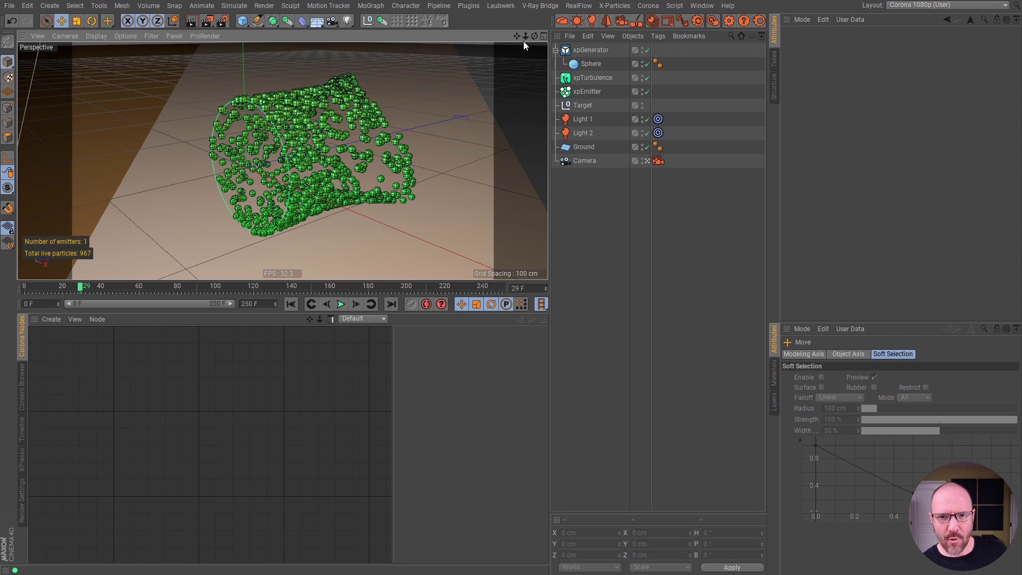
Step: Set the xpGenerator's clone type to Create Render Instances and its draw mode to Geometry on Render Only
drag(523, 42, 509, 49)
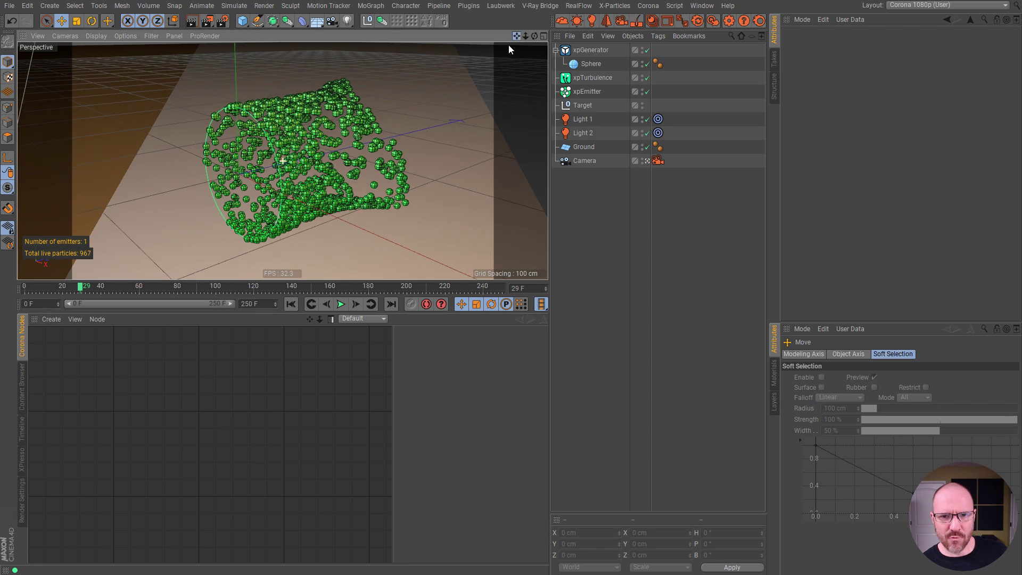
click(595, 50)
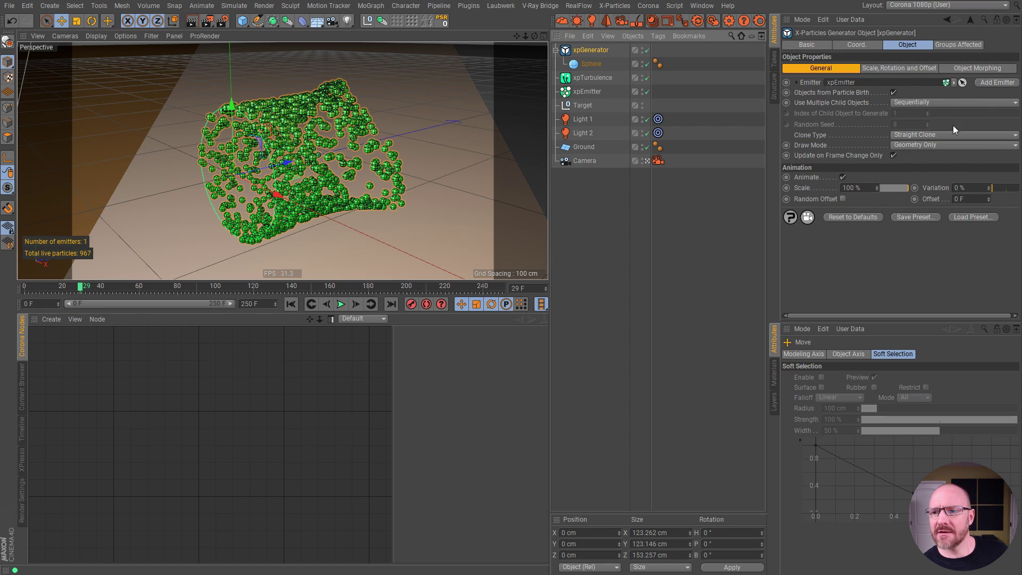
click(921, 136)
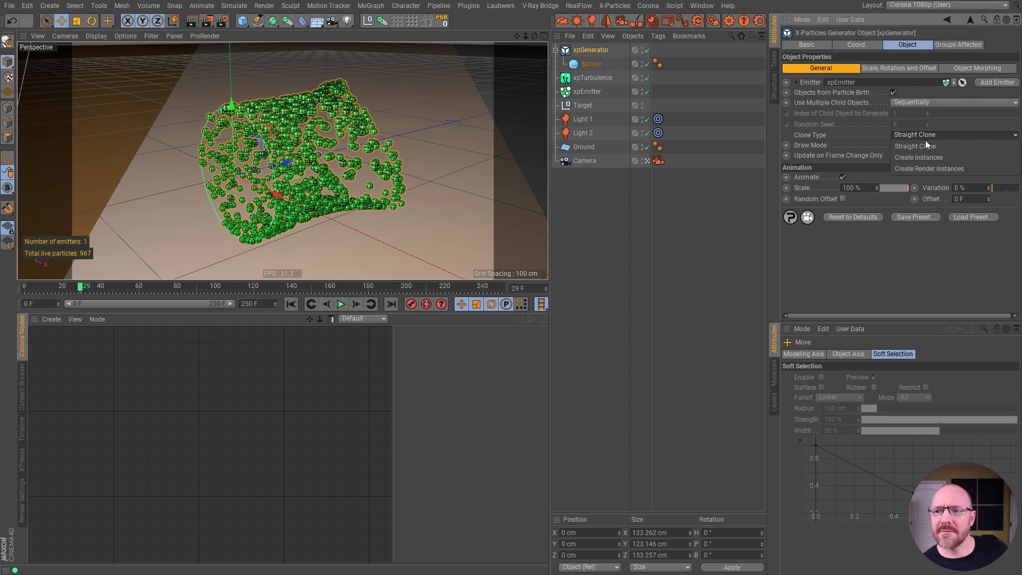
click(939, 168)
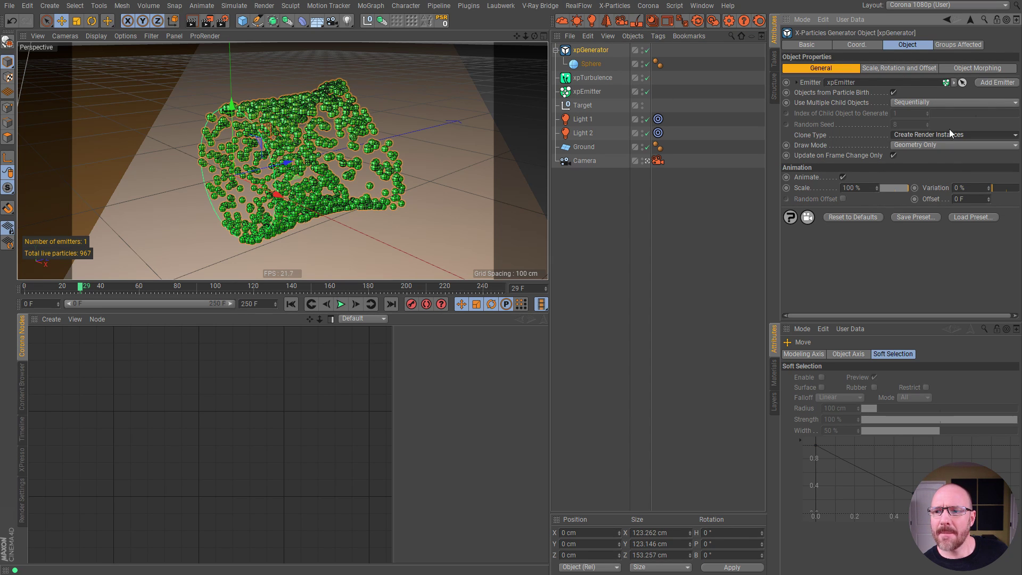
click(922, 146)
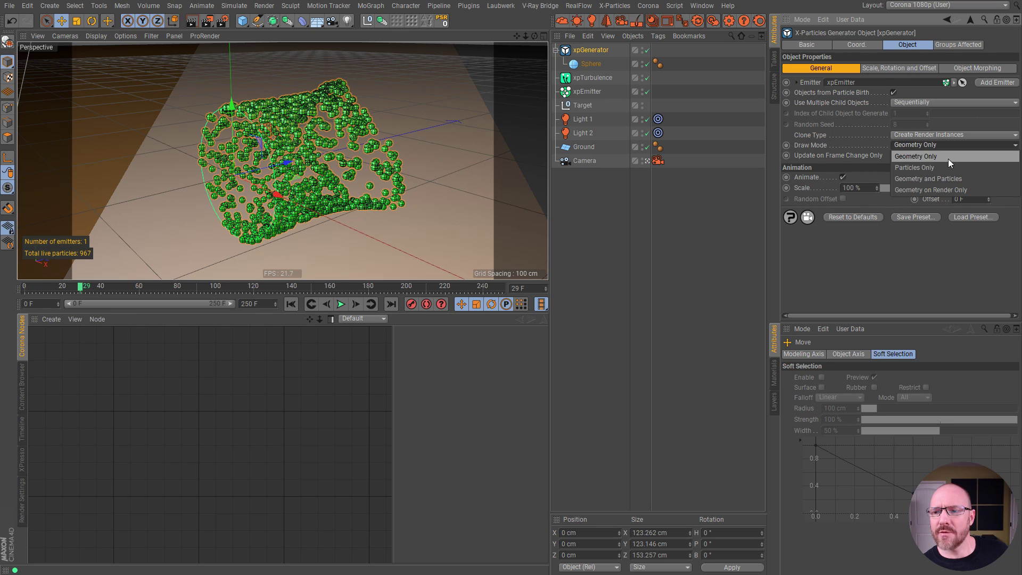
click(938, 191)
click(625, 228)
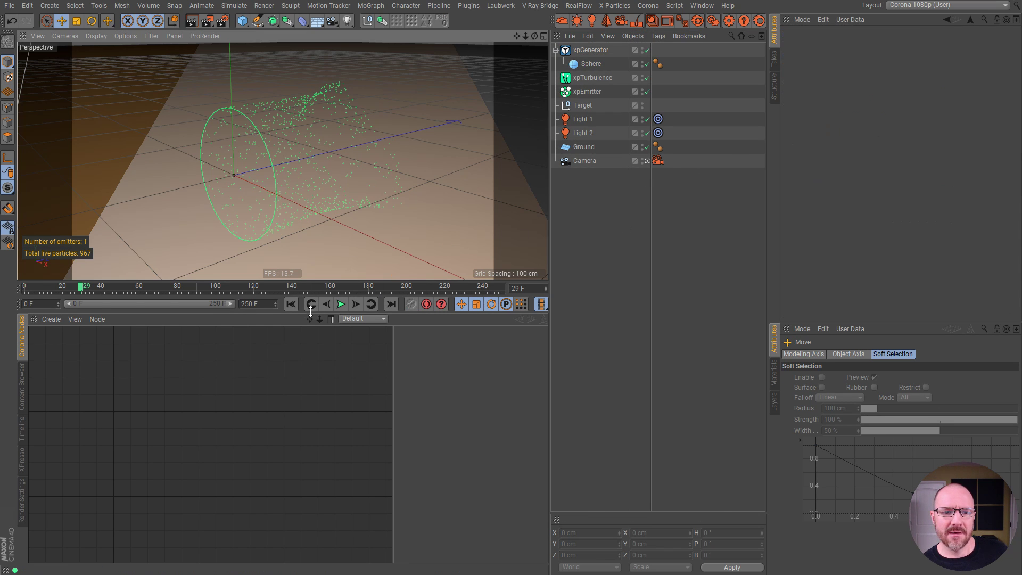
Step: Continue playing the simulation and stop it at about frame 163
click(342, 305)
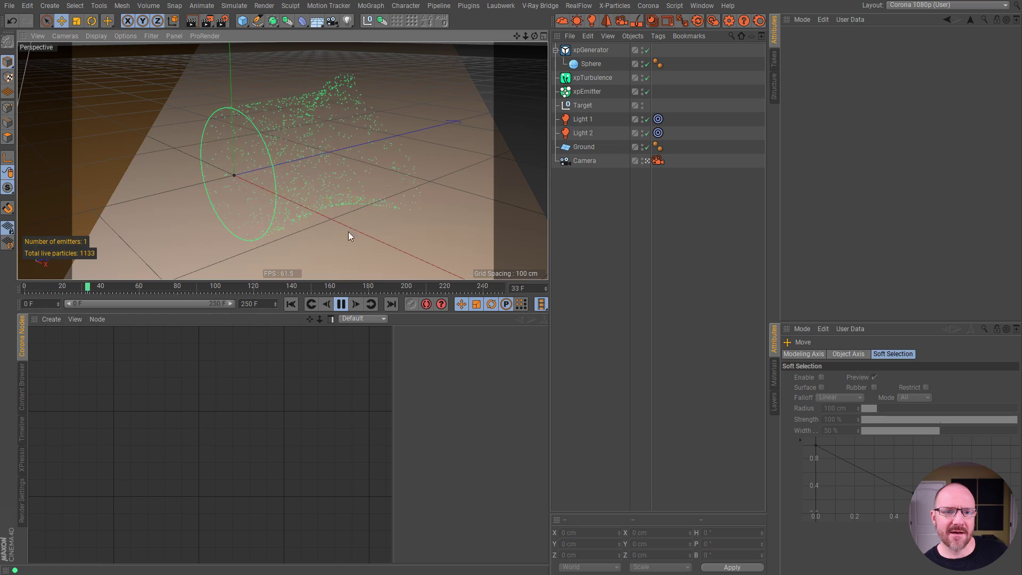
mouse_move(519, 37)
mouse_down()
mouse_move(478, 56)
mouse_move(544, 25)
mouse_move(512, 44)
mouse_up()
click(342, 304)
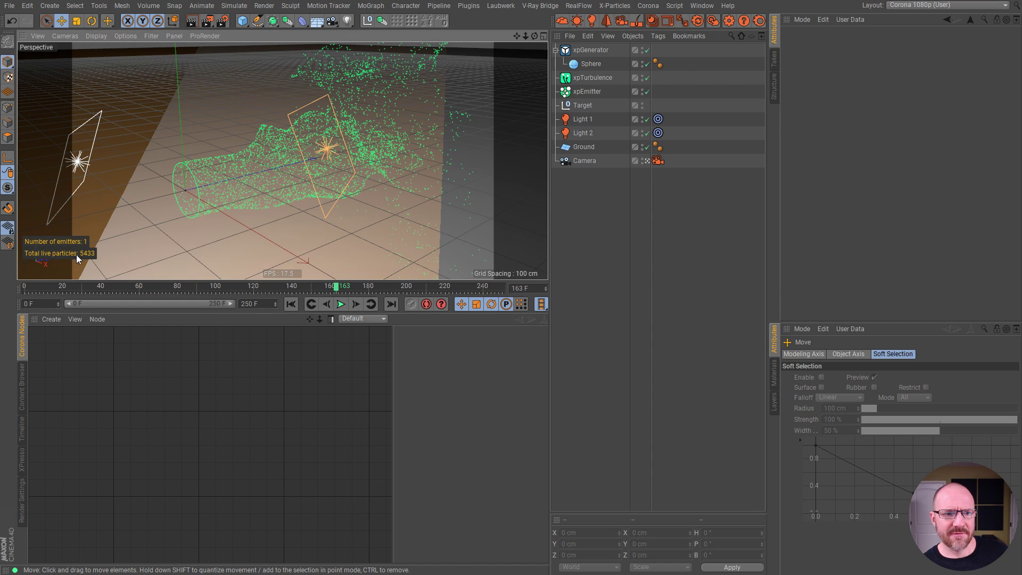
Step: Check the render-instanced particles at frame 163 in a Corona interactive render, then stop and close it
drag(517, 37, 502, 50)
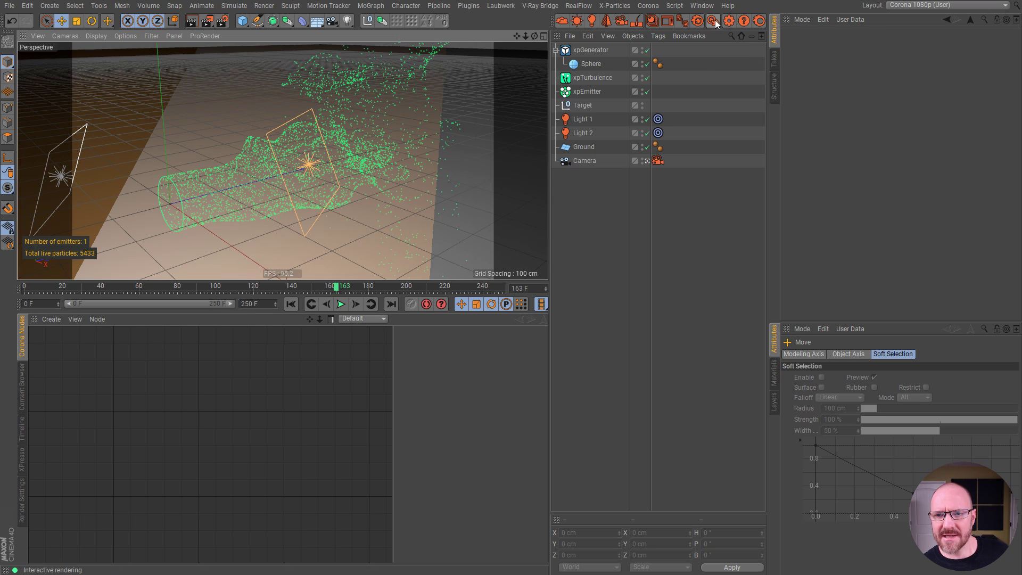
click(714, 20)
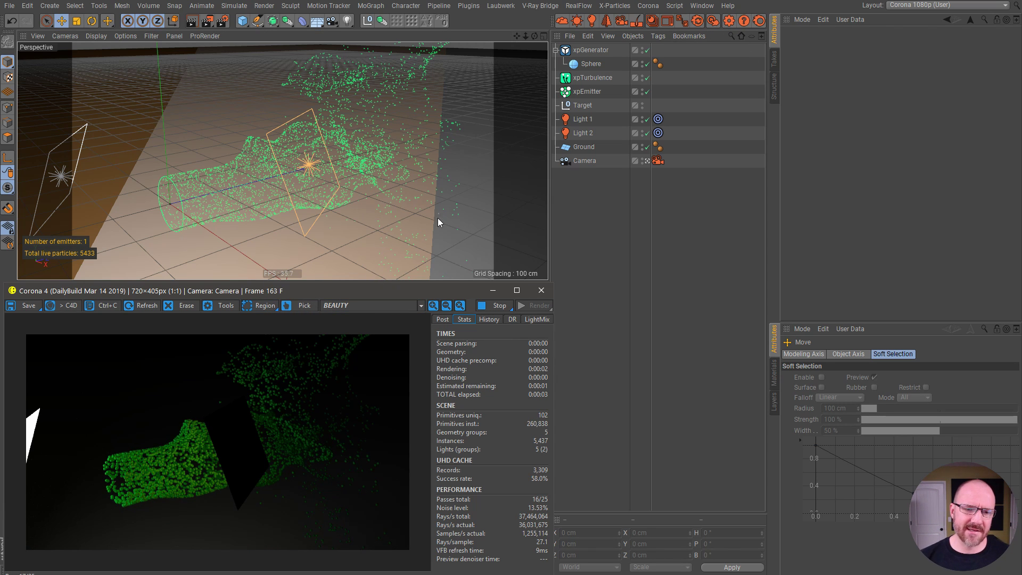
alt+drag(310, 158, 313, 158)
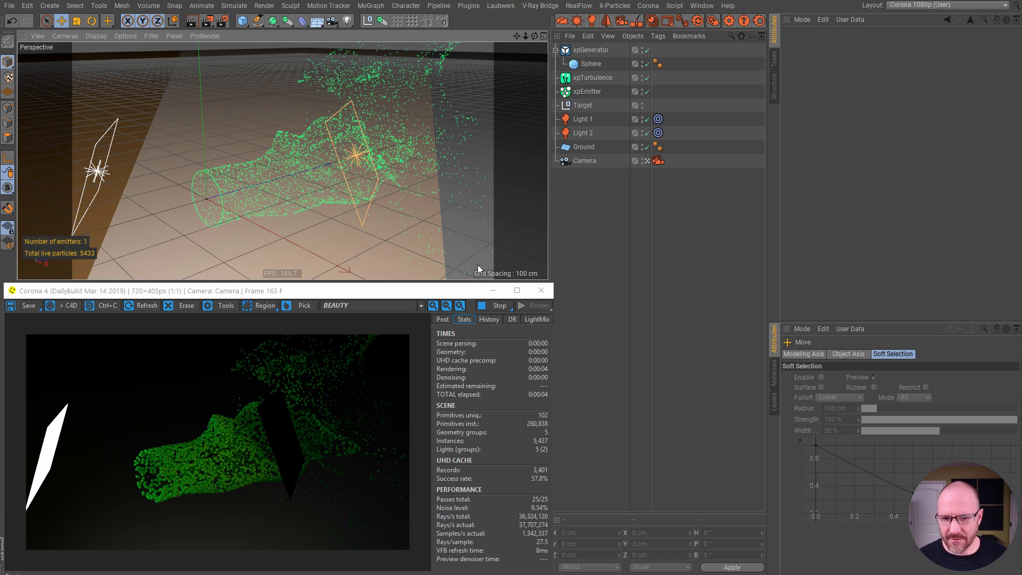
click(499, 305)
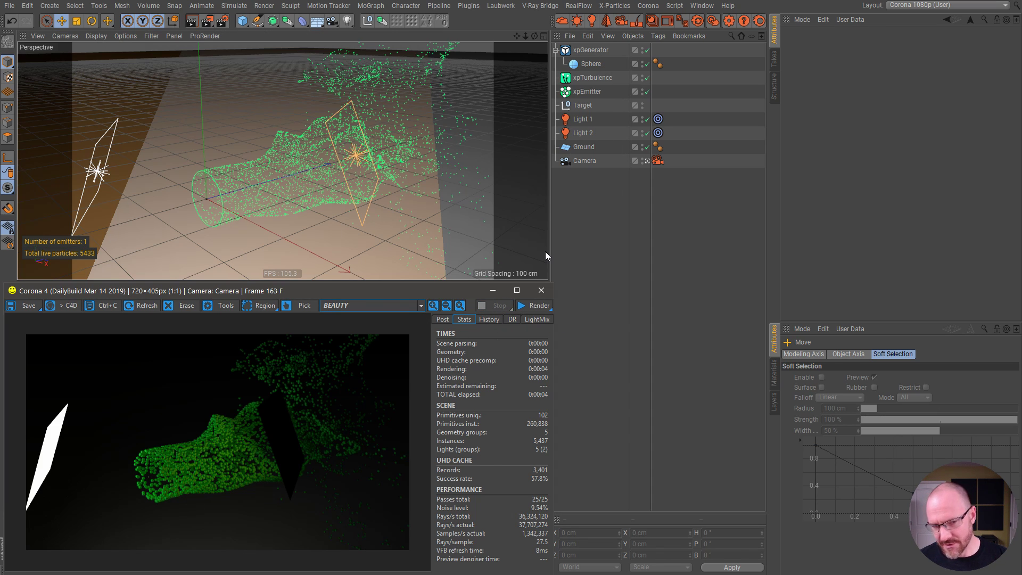
click(541, 291)
Step: Review the xpGenerator's clone type and draw mode, and disable the generator
click(590, 51)
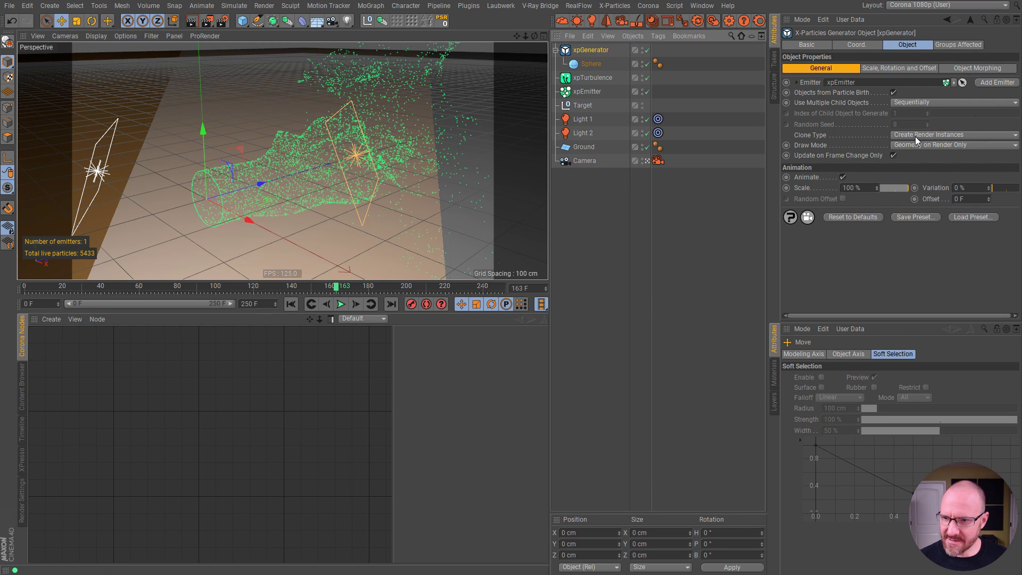
click(602, 207)
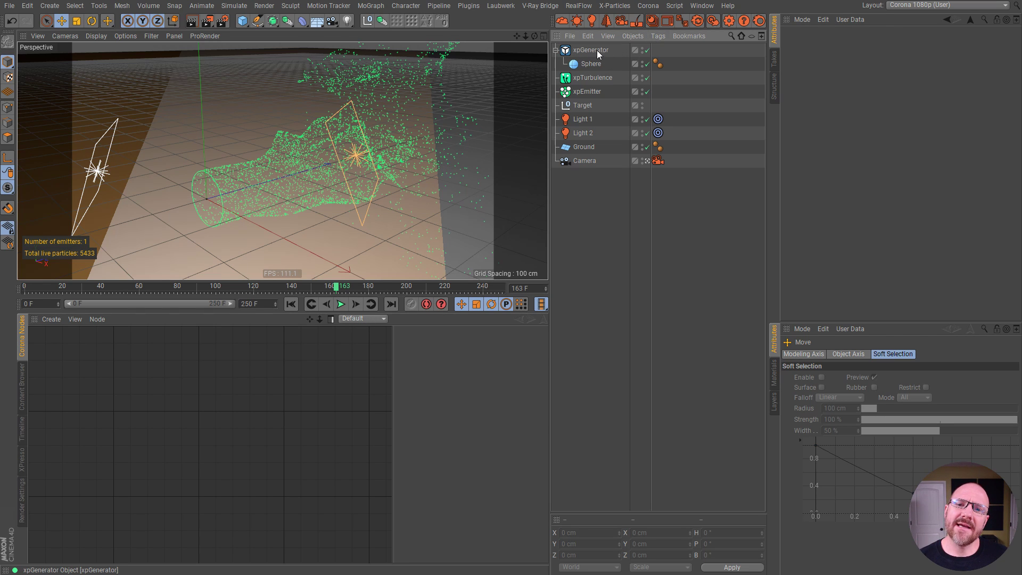
click(647, 49)
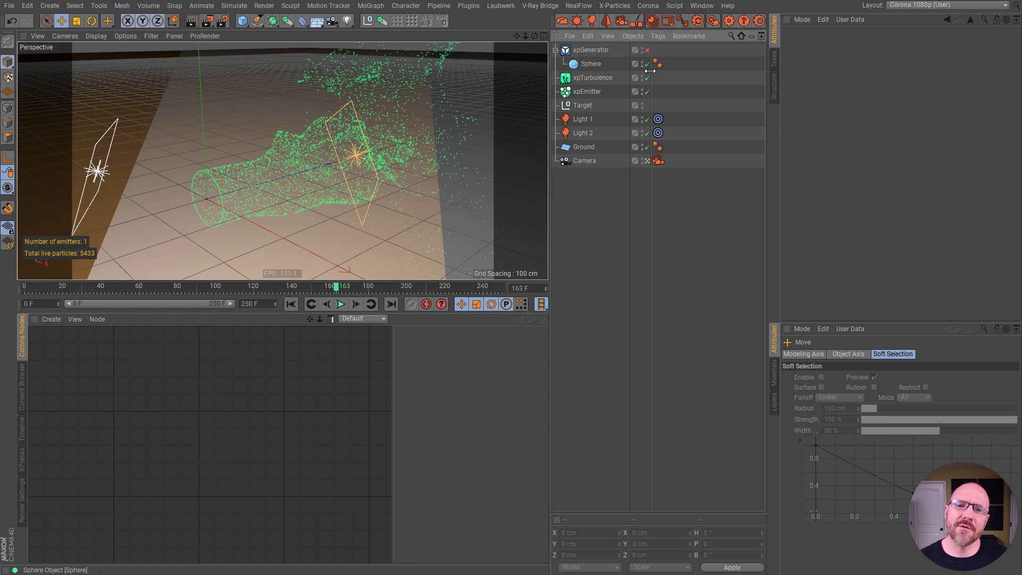
Step: Set the timeline's end to frame 500 and extend the preview range to the full length, stopping playback at about frame 124
click(341, 304)
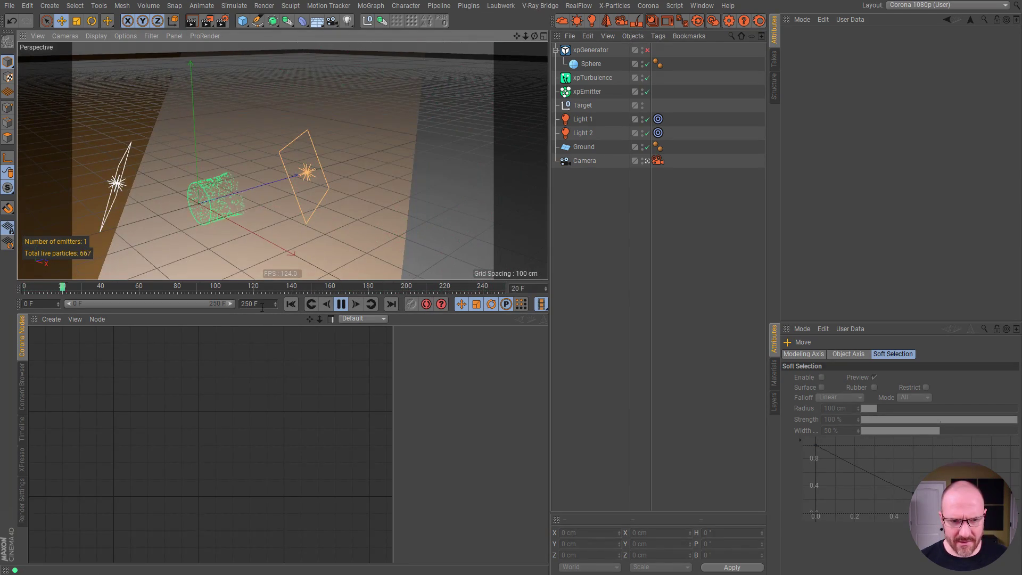
text(500)
key(Return)
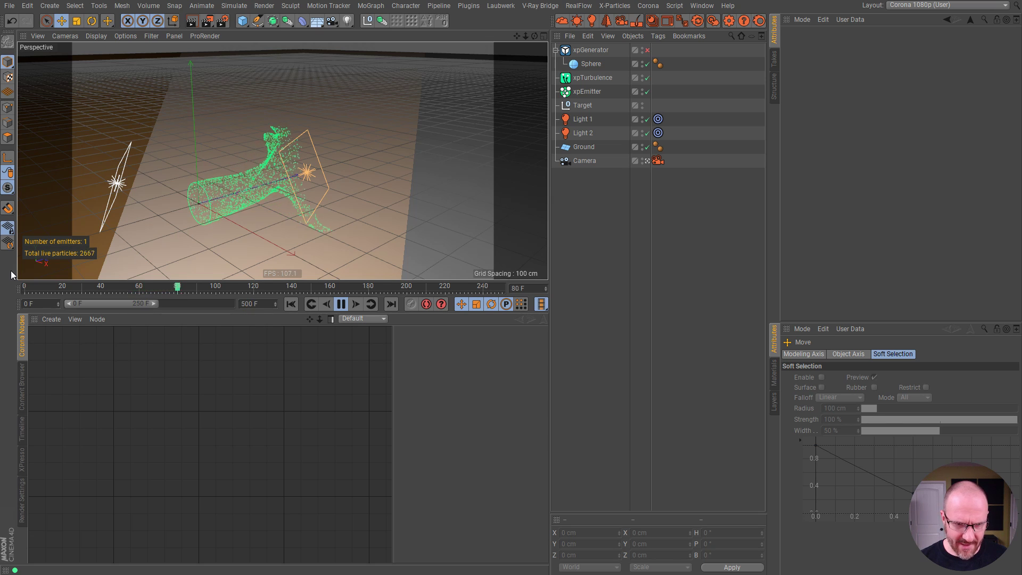
drag(159, 302, 233, 304)
click(340, 304)
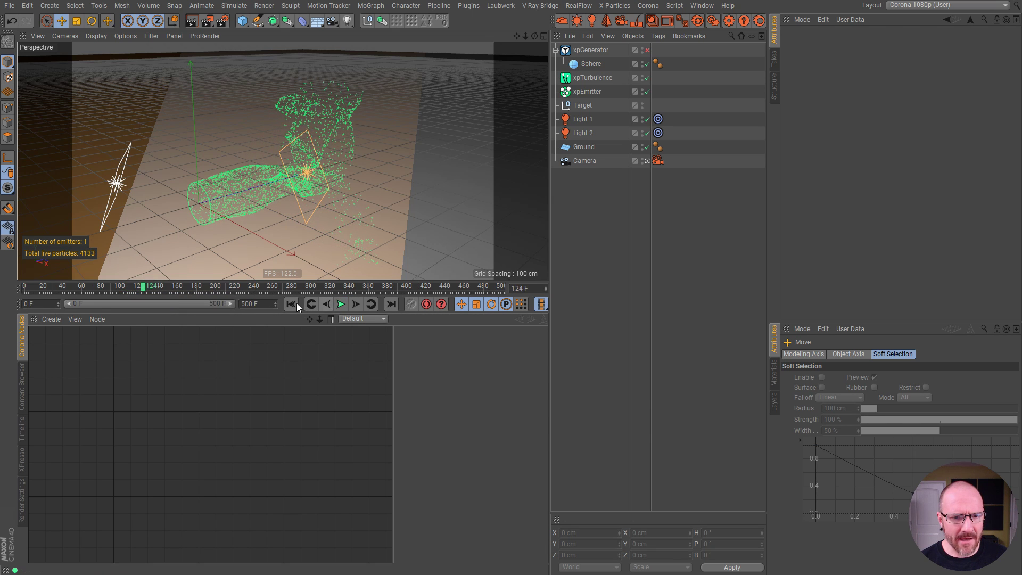
Step: Return to the first frame and set the xpEmitter's emission birthrate to 3000
click(291, 304)
click(591, 91)
click(943, 45)
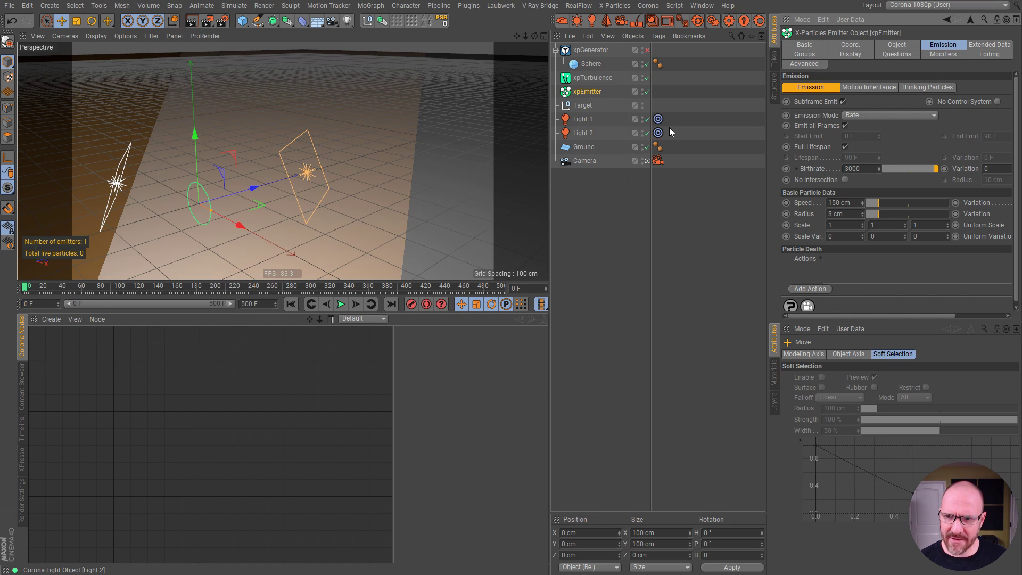
click(612, 177)
Step: Play the denser particle simulation in stages, examining its shape from different angles, and stop at about frame 207
click(341, 304)
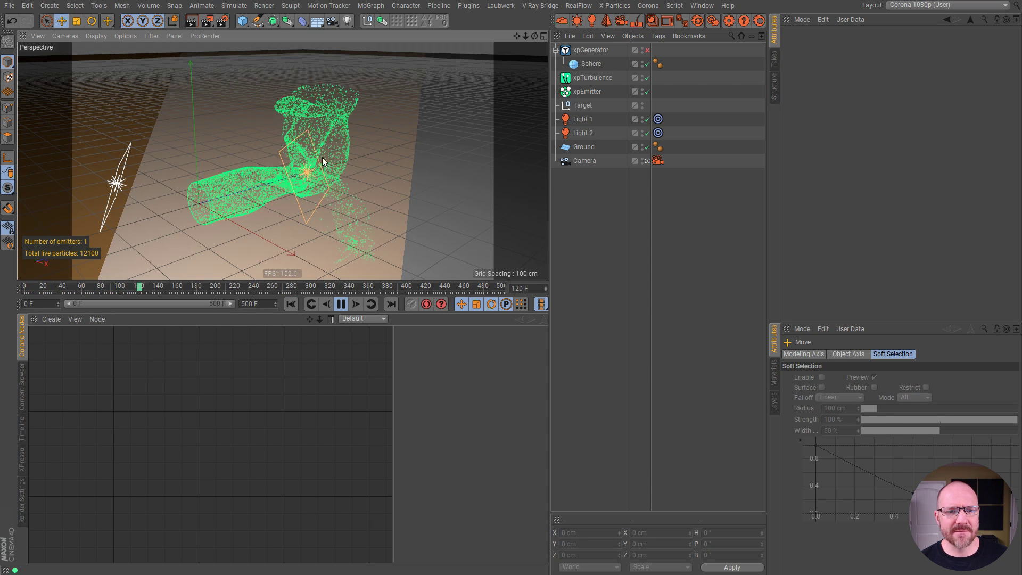
click(343, 305)
alt+drag(269, 196, 246, 191)
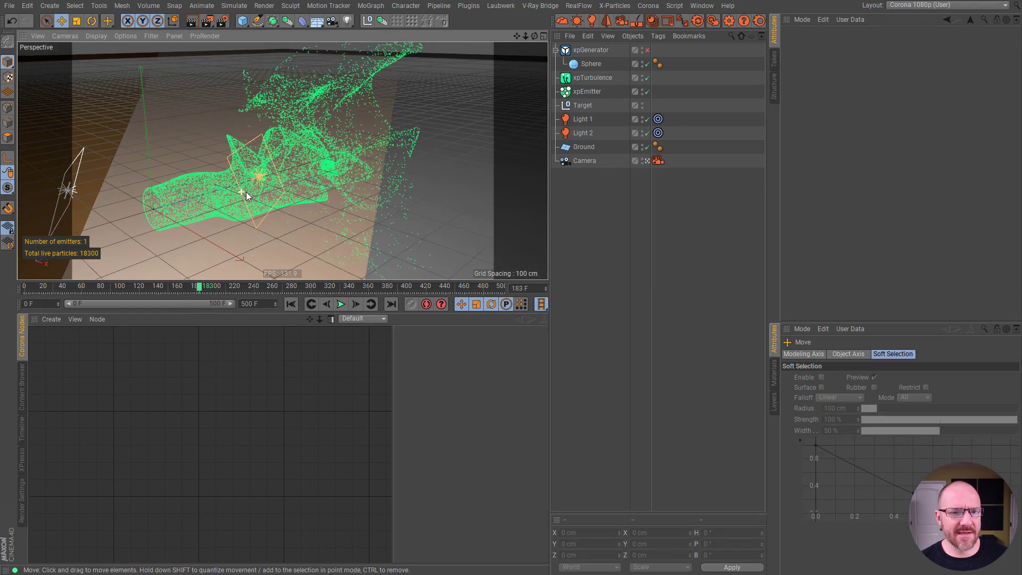
click(344, 304)
click(343, 304)
alt+drag(375, 145, 298, 165)
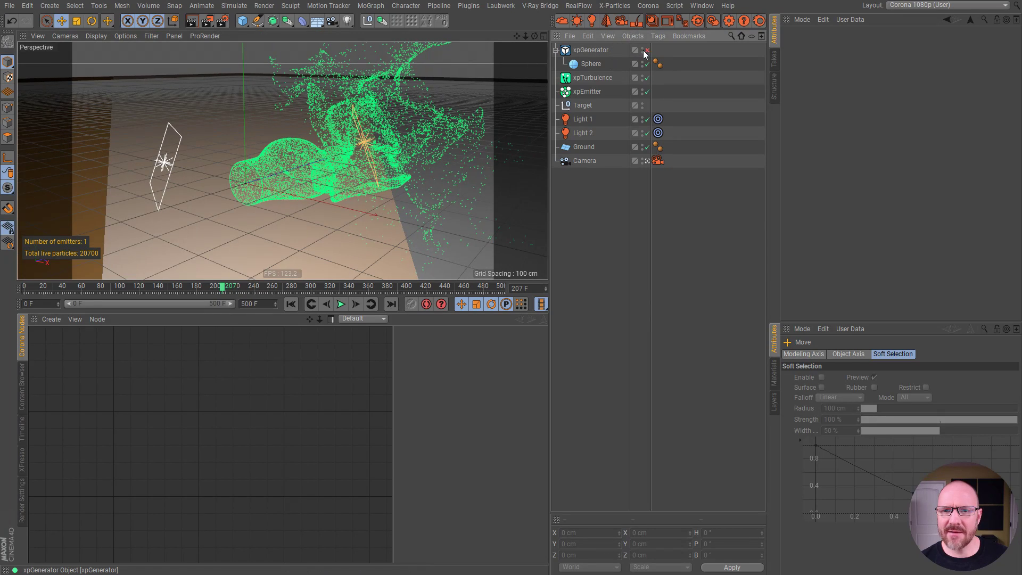
Step: Play the simulation to about frame 224 with the xpGenerator enabled, then disable the generator
click(342, 302)
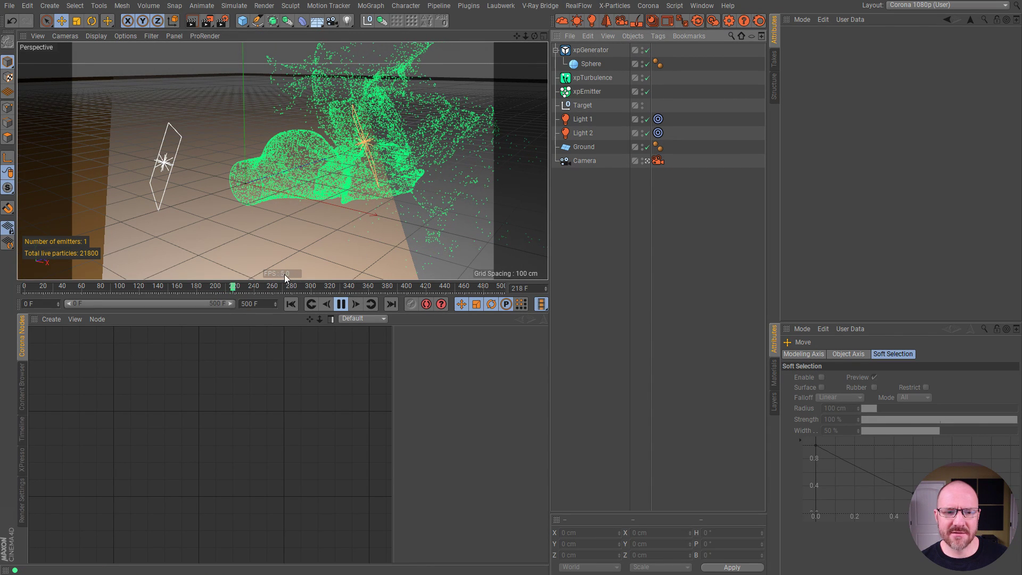
click(342, 304)
click(647, 50)
Step: Save the scene and enable the xpGenerator
alt+drag(328, 121, 341, 253)
key(ctrl+s)
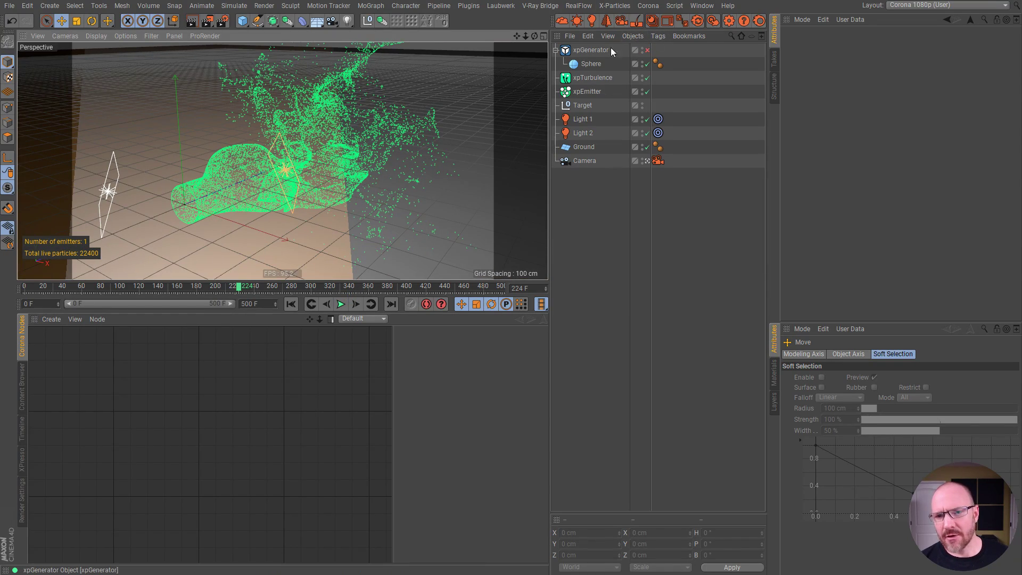
click(648, 50)
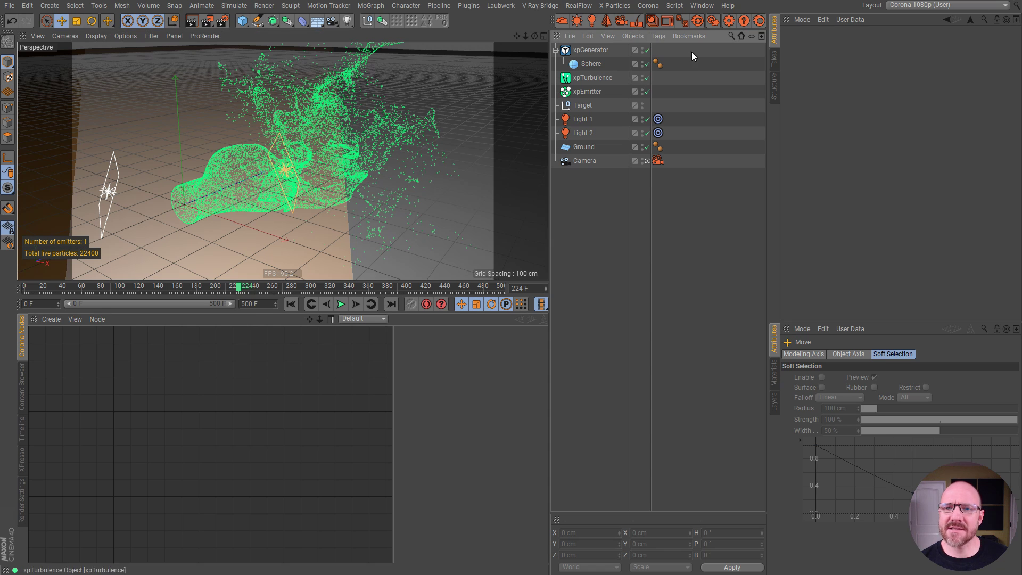
Step: Start Corona interactive rendering at frame 224 and inspect the rendered particles from a different angle
click(713, 21)
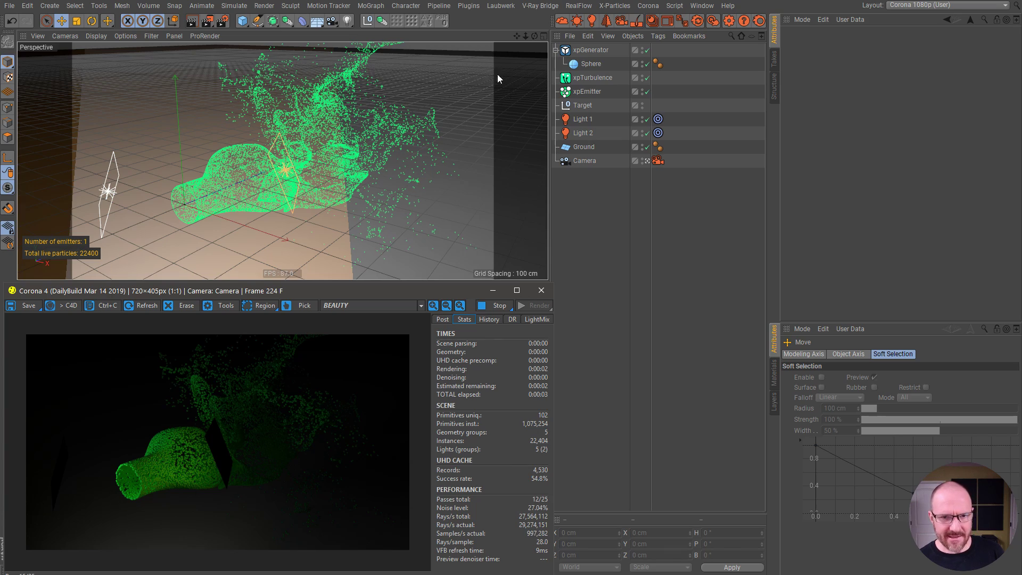
drag(534, 36, 489, 46)
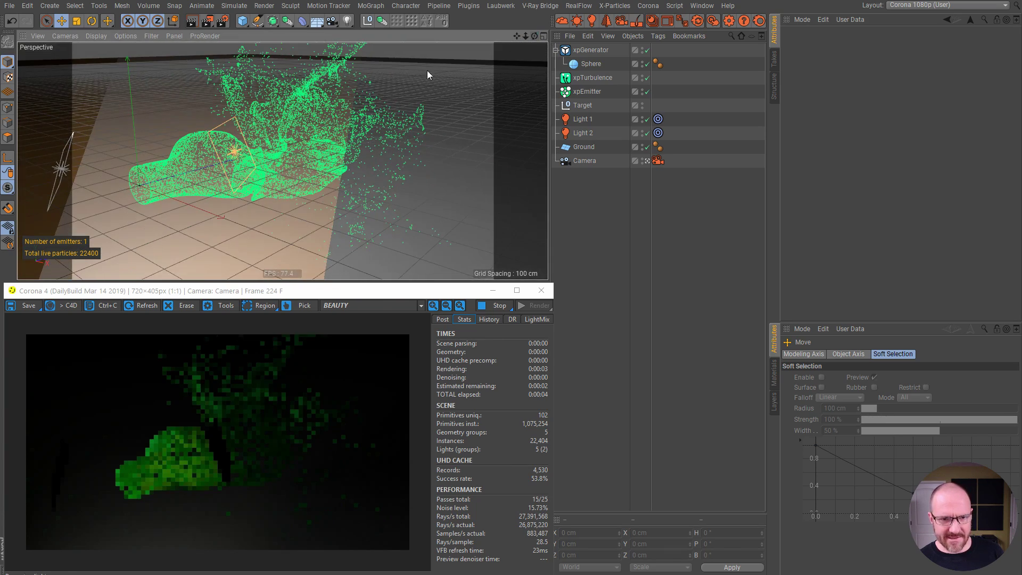
alt+right_drag(226, 157, 239, 158)
drag(400, 293, 363, 282)
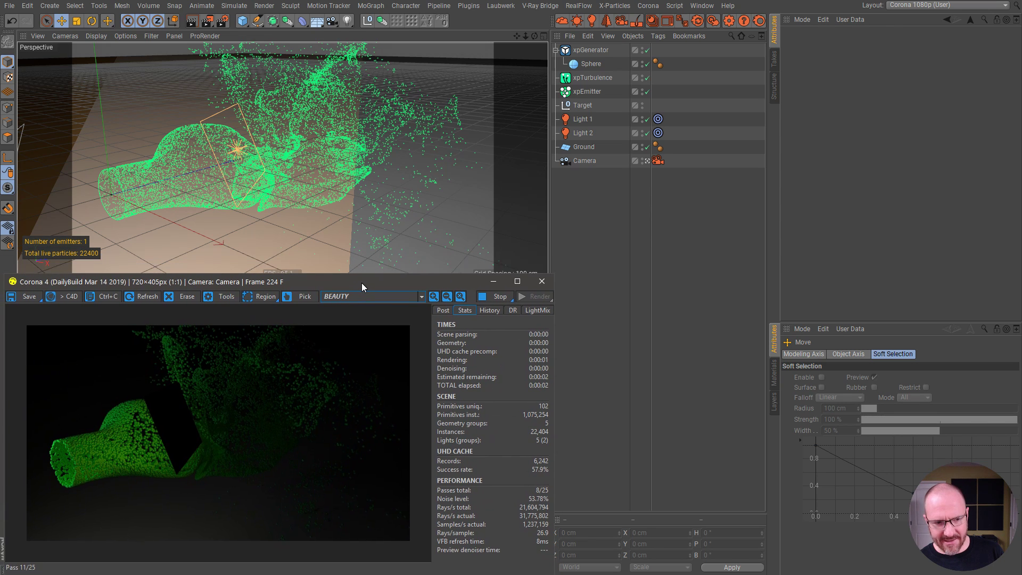
Step: Make Light 1 and Light 2 not directly visible in the render
click(595, 118)
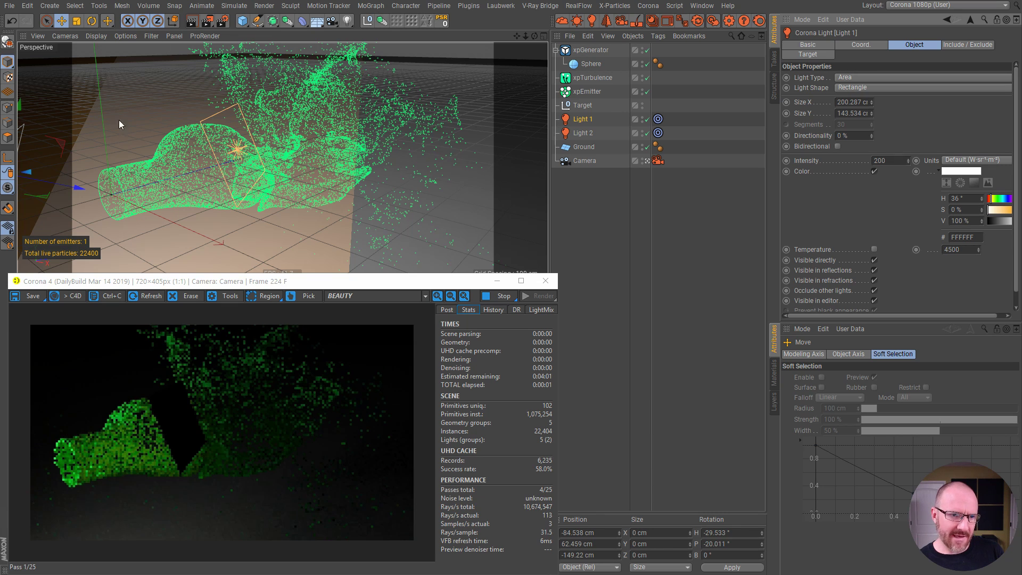
ctrl+click(586, 133)
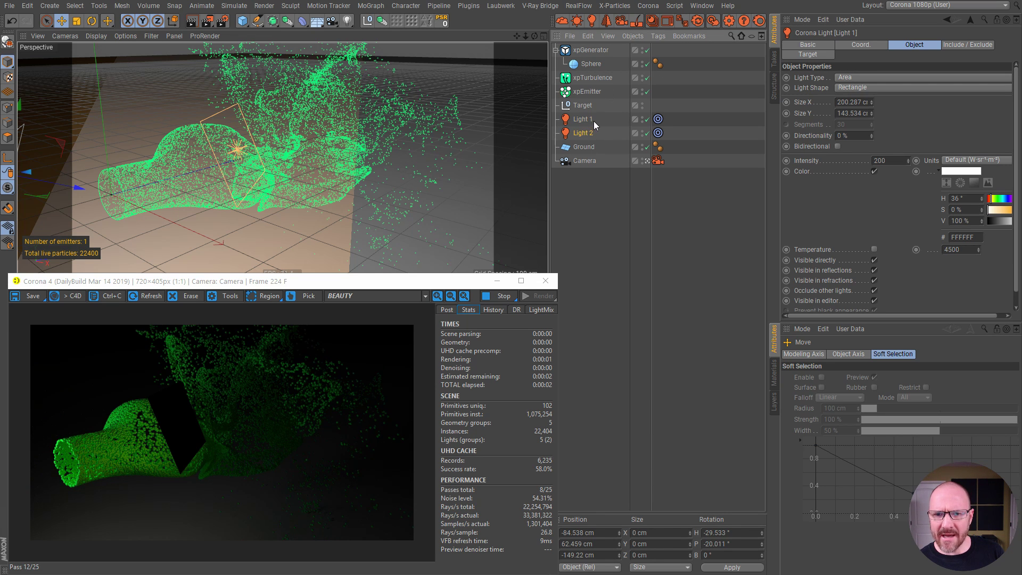
click(874, 261)
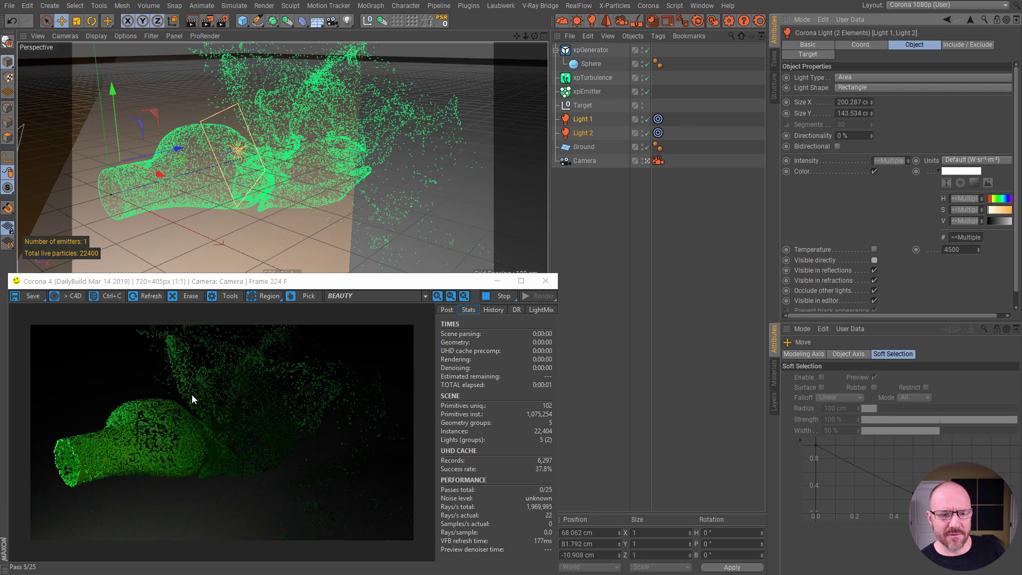
Step: Move only Light 2 backward along its own axis, farther from the particles, and set its intensity to 500
click(590, 175)
click(584, 133)
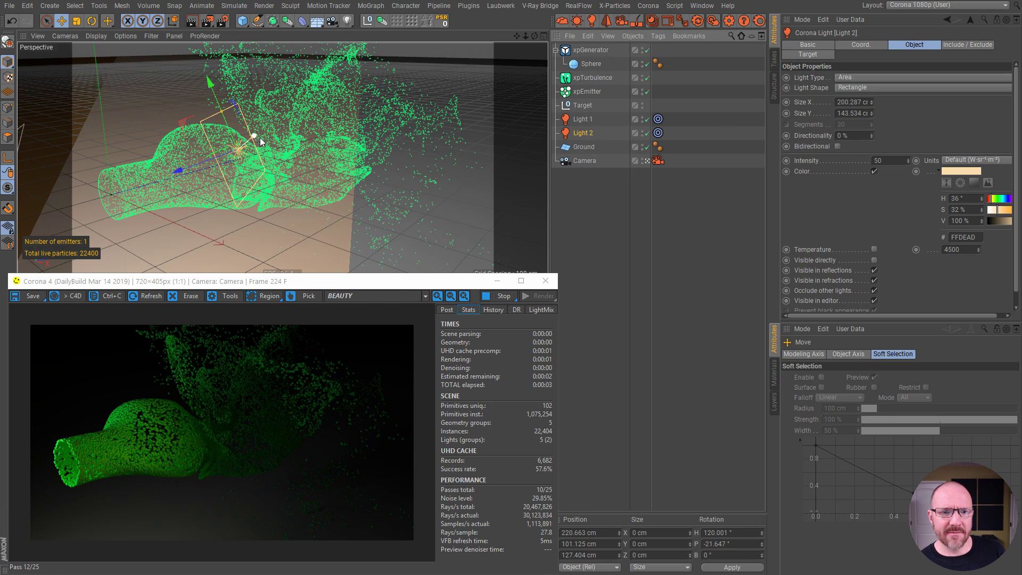
drag(183, 169, 410, 88)
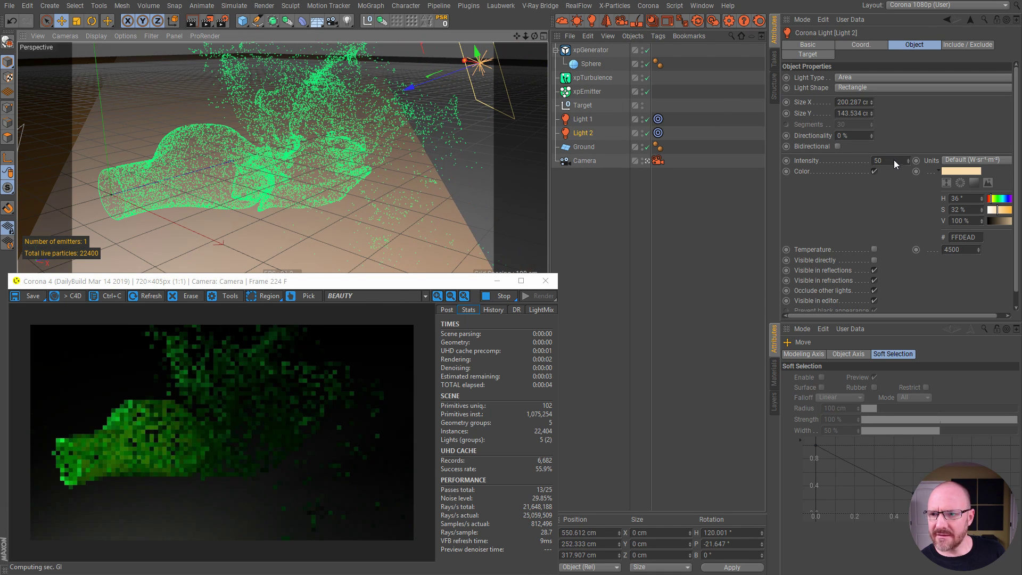
click(889, 160)
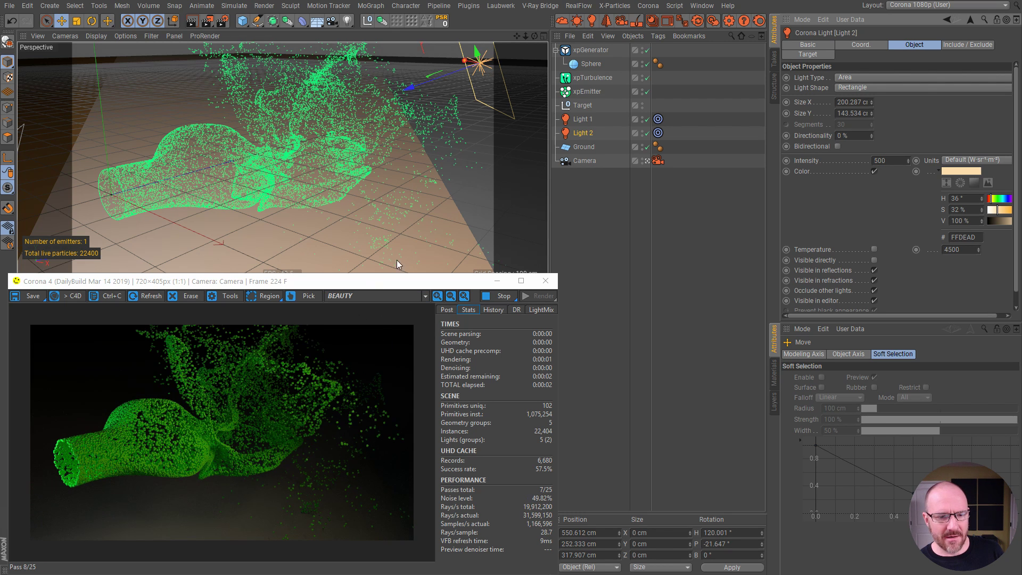
Step: Close the Corona frame buffer and disable the xpGenerator
drag(517, 37, 515, 45)
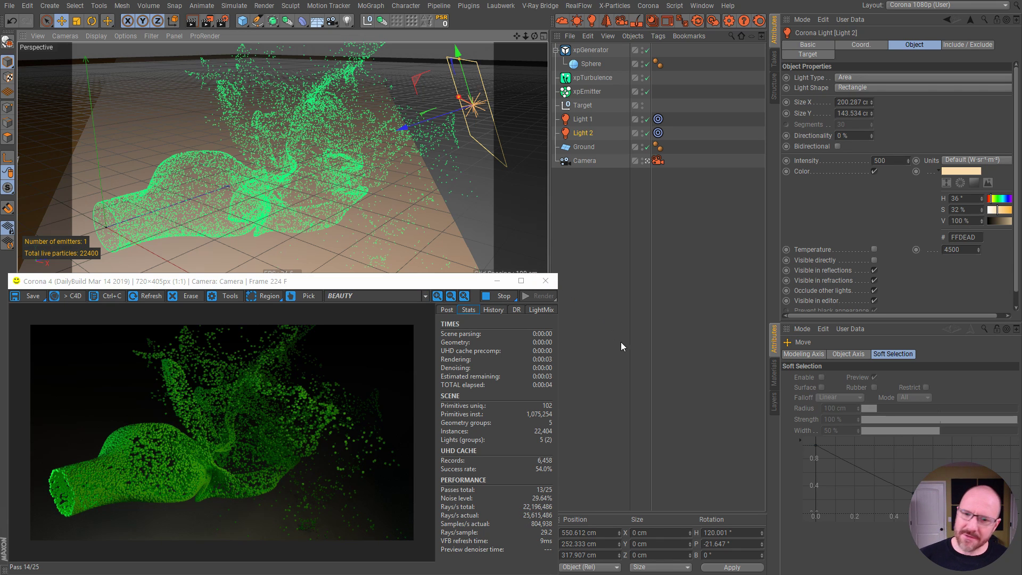
click(545, 281)
click(610, 238)
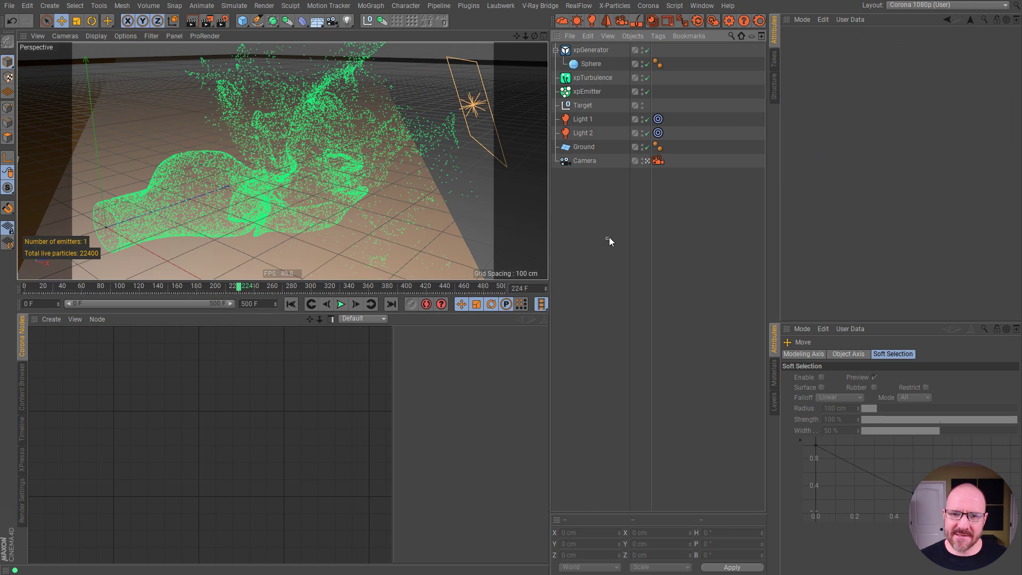
click(647, 50)
Step: Create a new Corona material and enable its Reflection channel
click(774, 373)
click(833, 330)
click(846, 343)
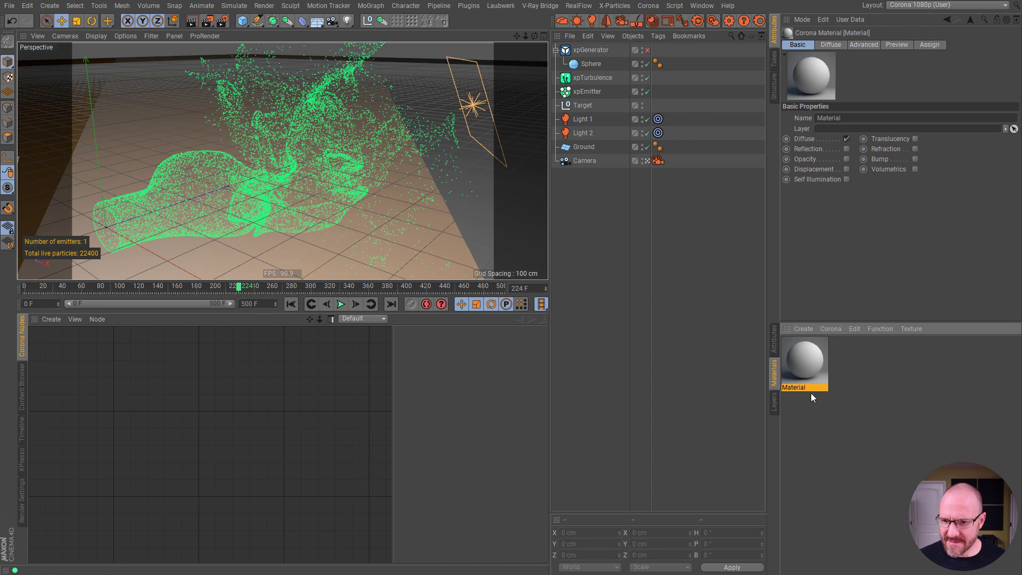
click(846, 149)
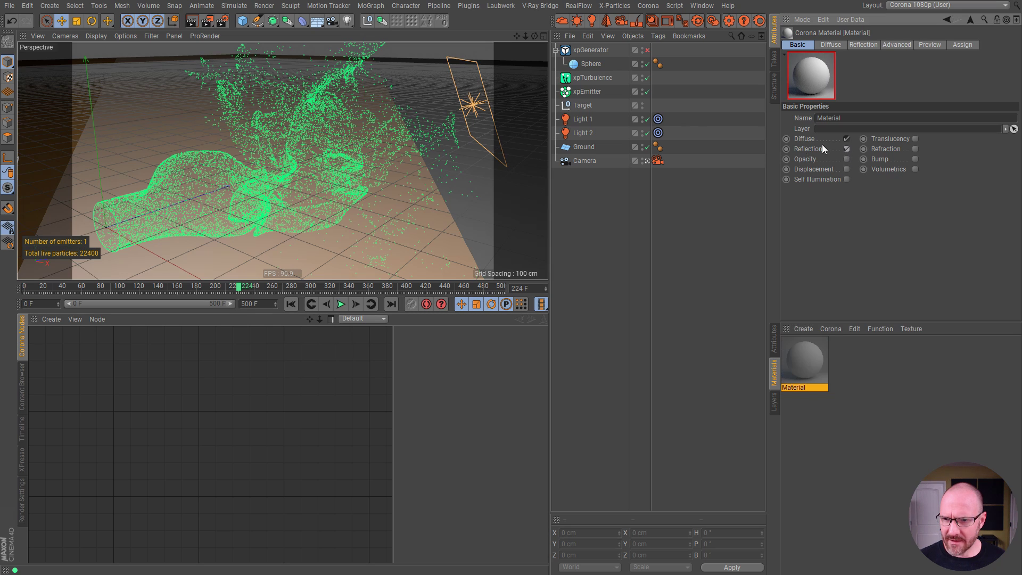
Step: Load the X-Particles xpSampleShader as the texture of the material's Diffuse channel
click(829, 45)
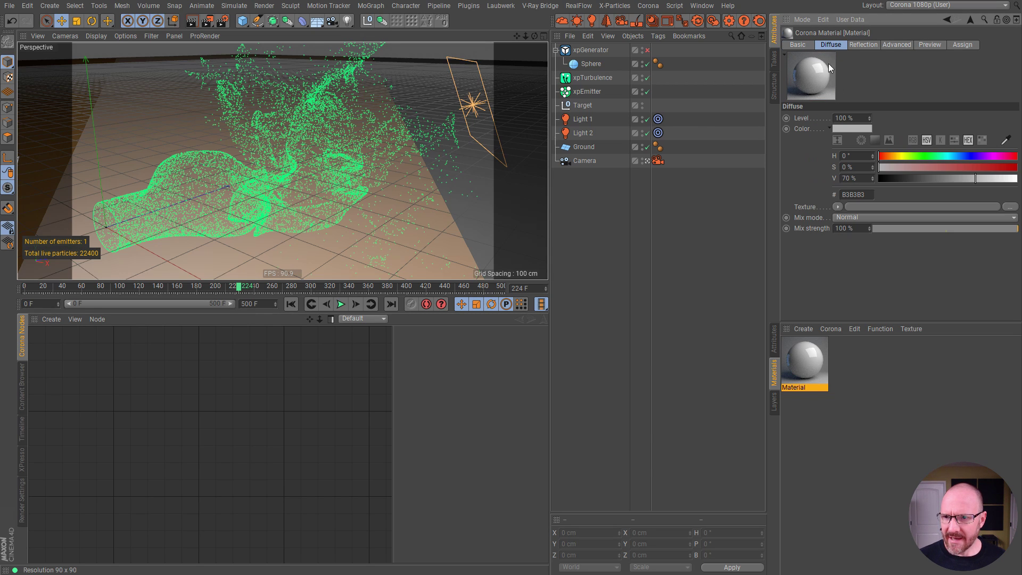
click(838, 206)
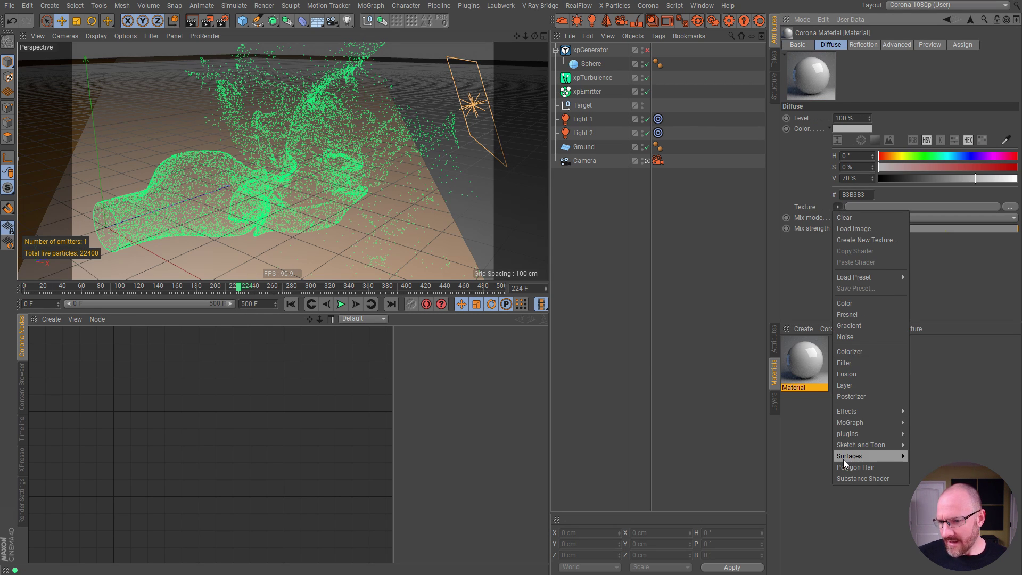
mouse_move(857, 415)
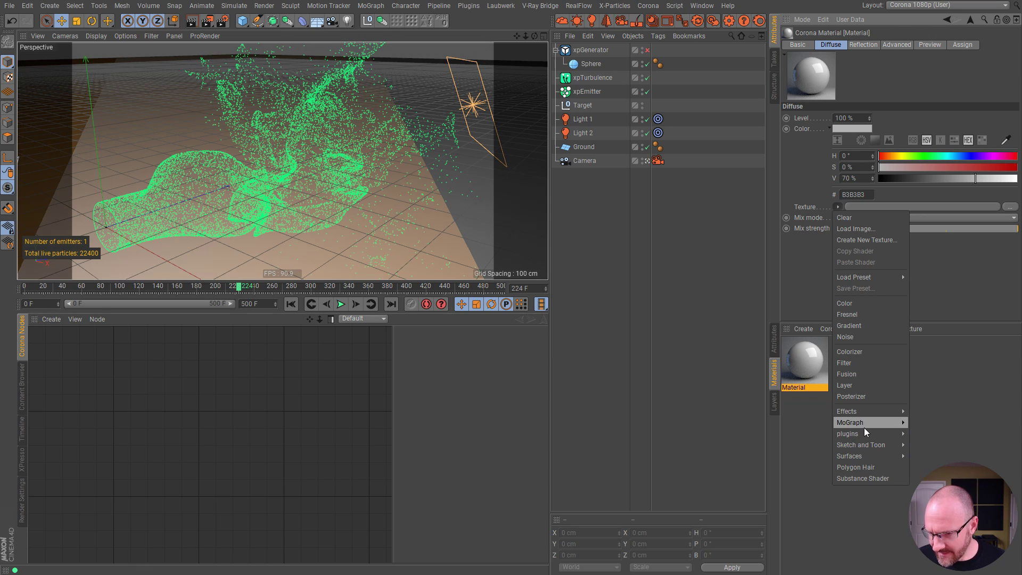
mouse_move(895, 433)
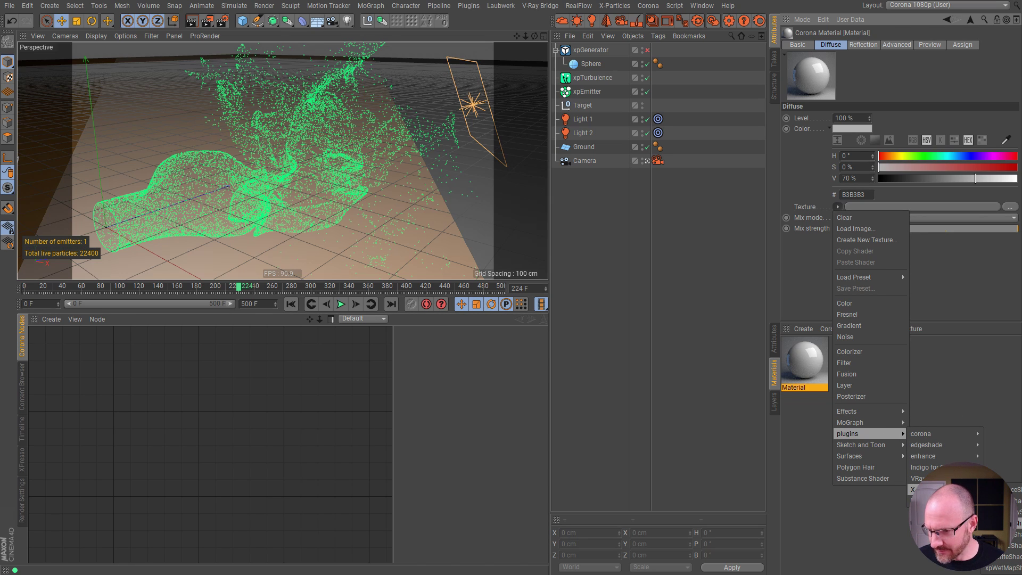
click(1001, 523)
Step: Open the xpSampleShader's properties and set its Sample Parameter to Age
click(846, 207)
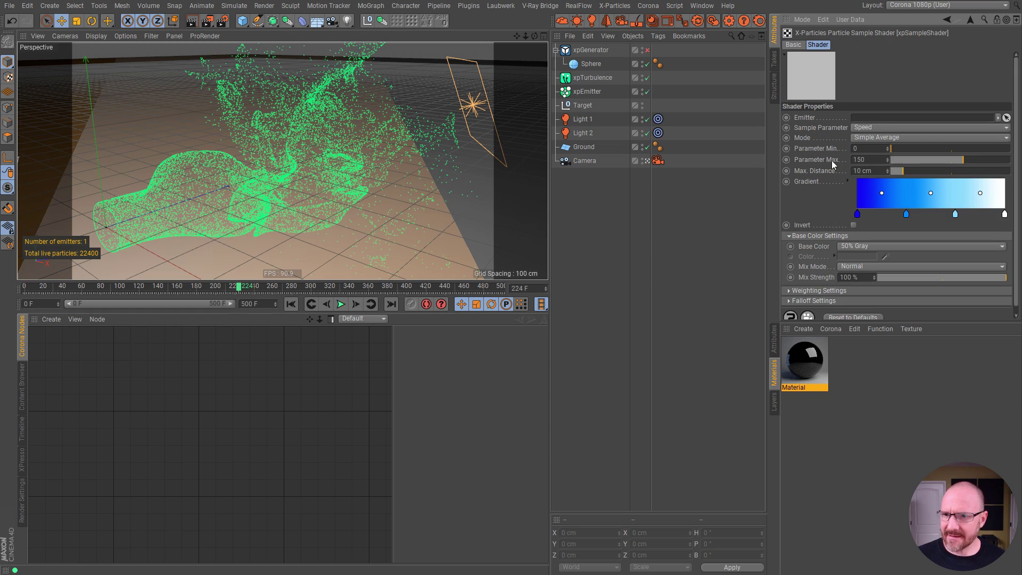
click(857, 128)
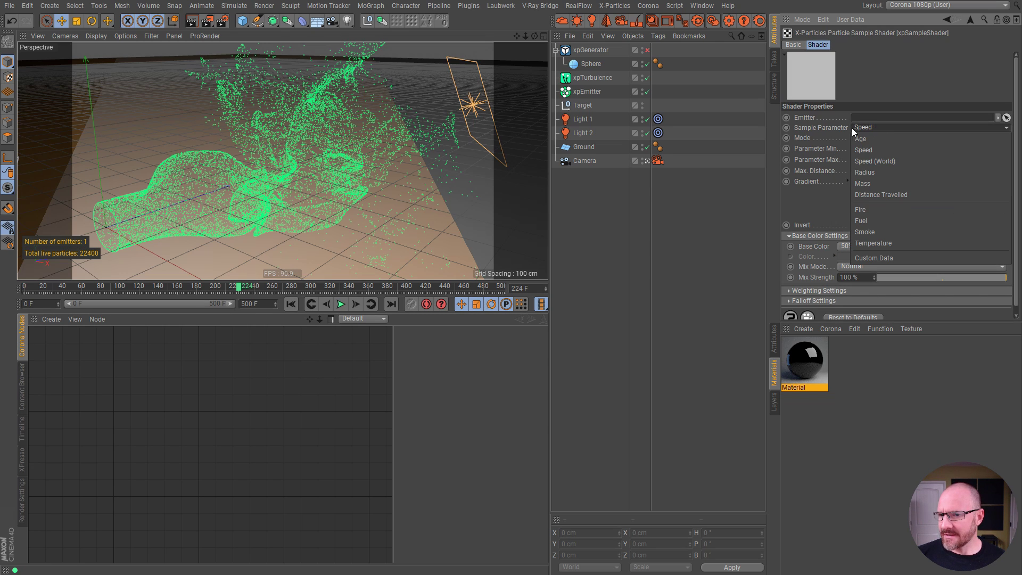
click(884, 126)
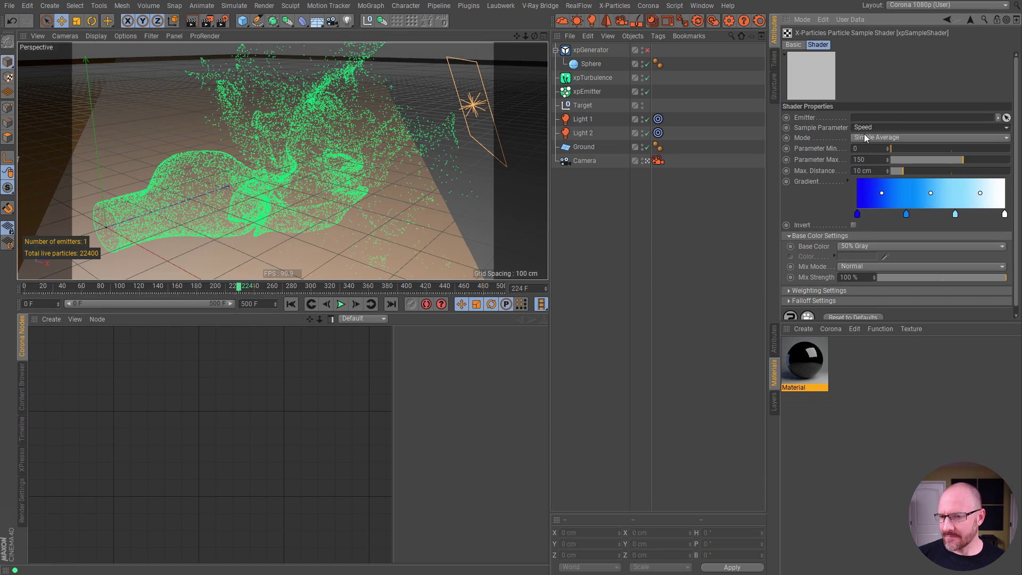
click(877, 127)
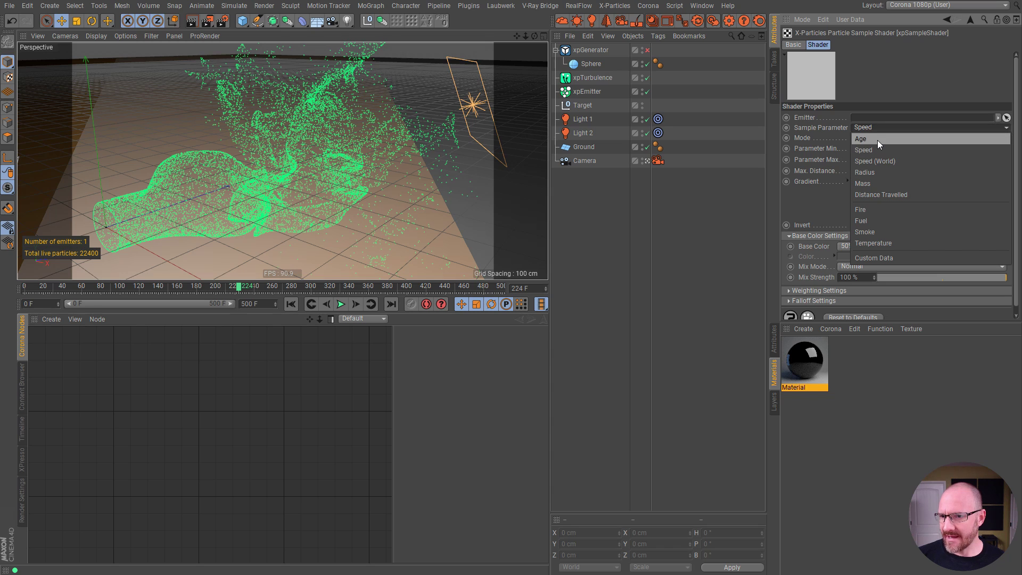
click(860, 139)
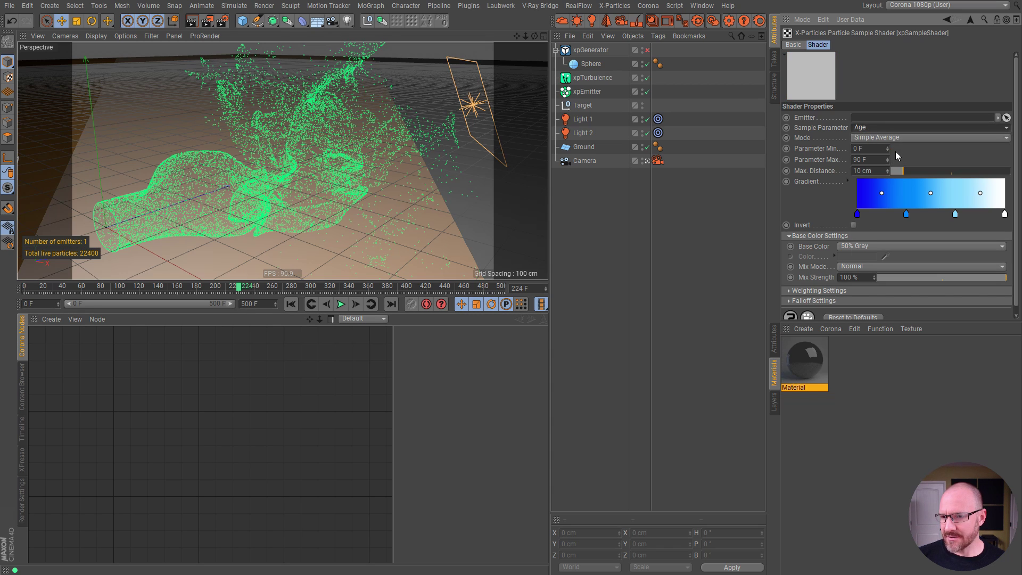
Step: Expand the shader's gradient settings and load the Scheme 4 gradient preset, widening the attributes area to show the whole gradient
click(847, 181)
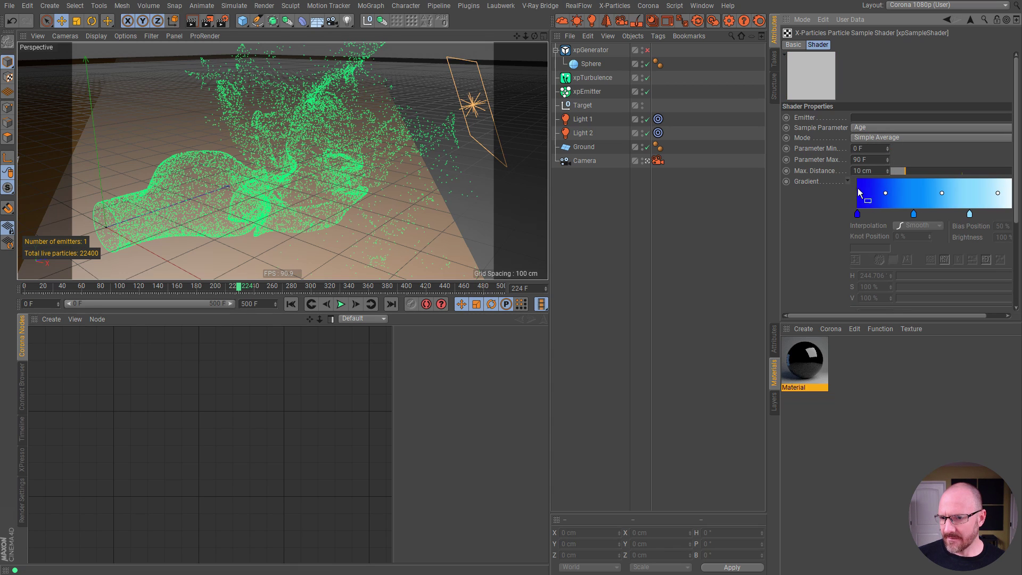
drag(978, 322, 978, 416)
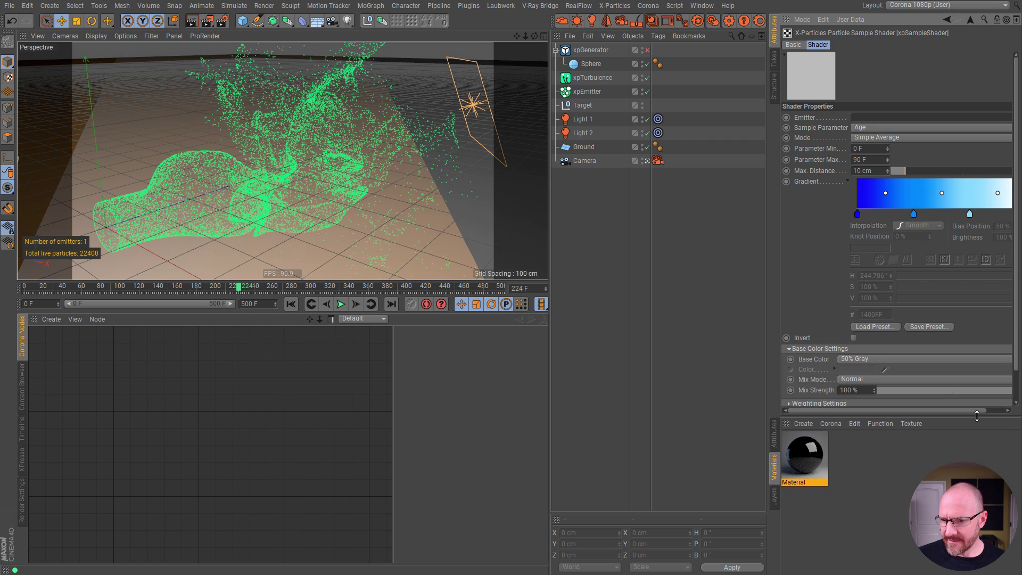
click(868, 327)
drag(978, 298, 979, 378)
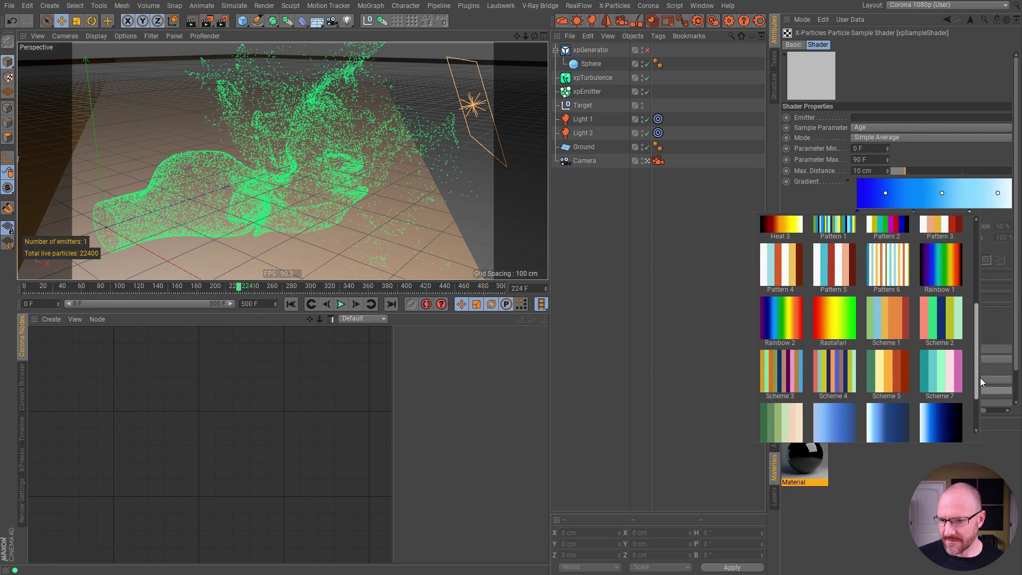
click(835, 374)
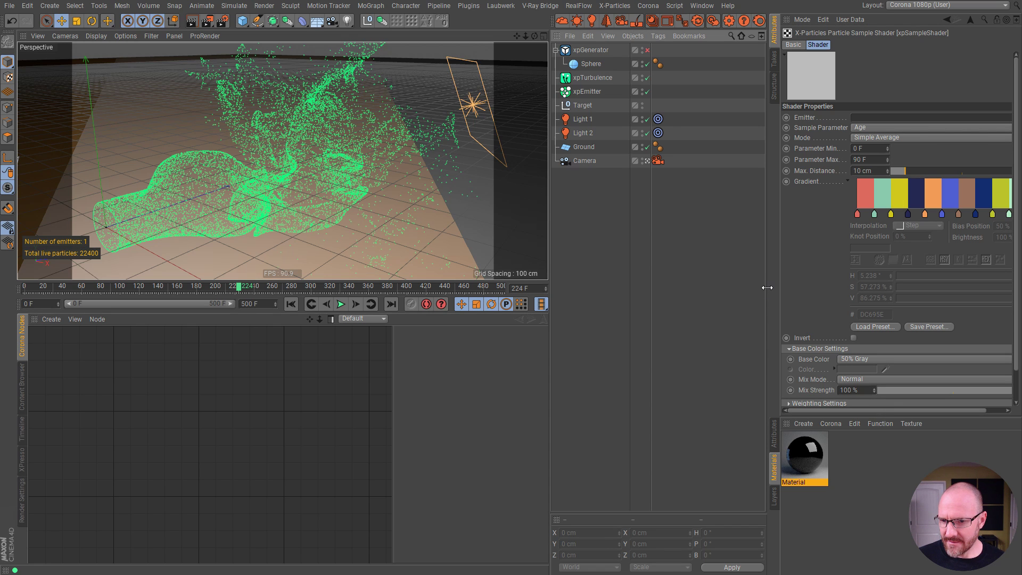
drag(765, 288, 709, 288)
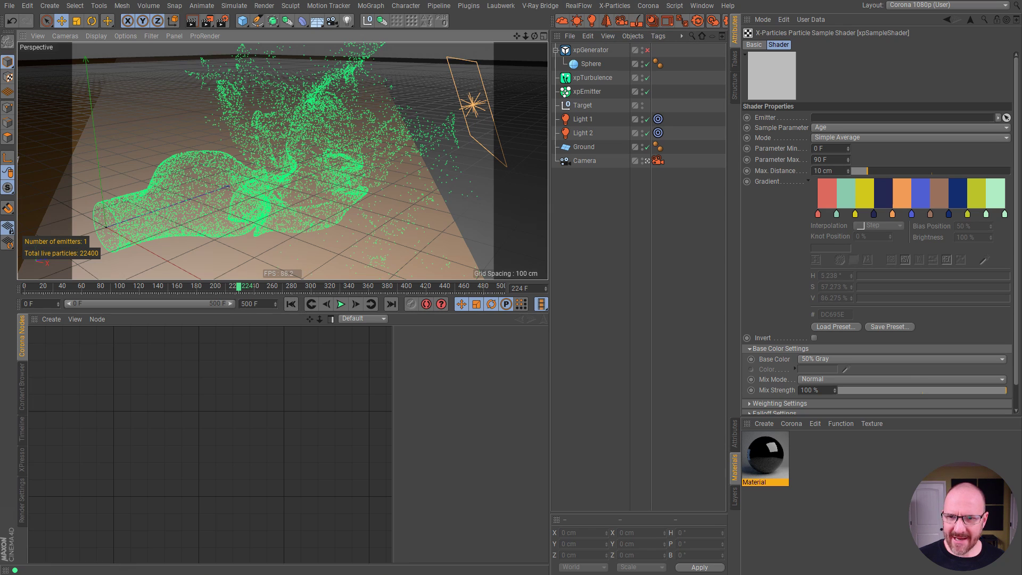
Step: Apply the material to the xpGenerator and run a Corona interactive render of the particles, stopping it after a few passes
drag(773, 456, 602, 50)
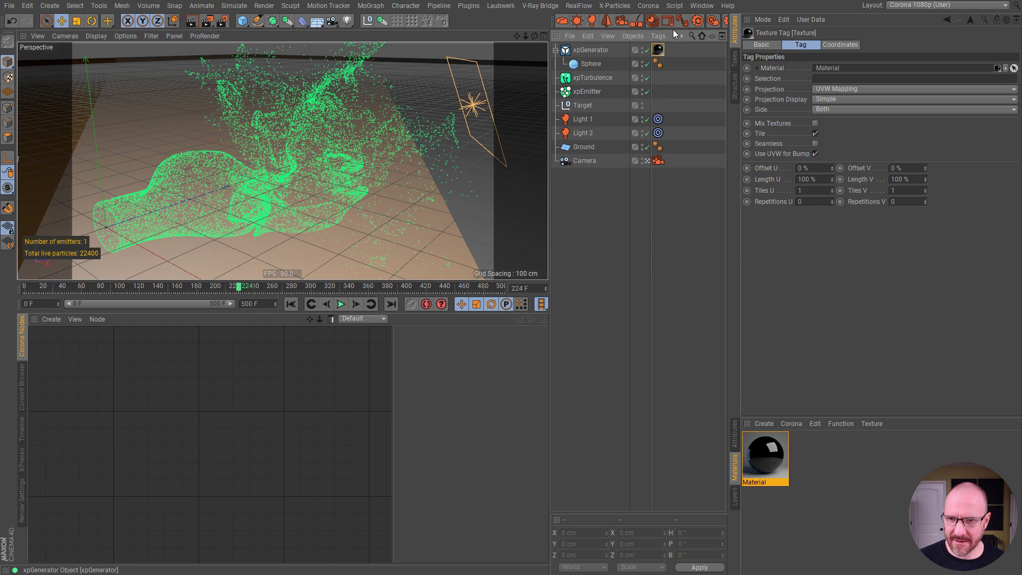
click(713, 20)
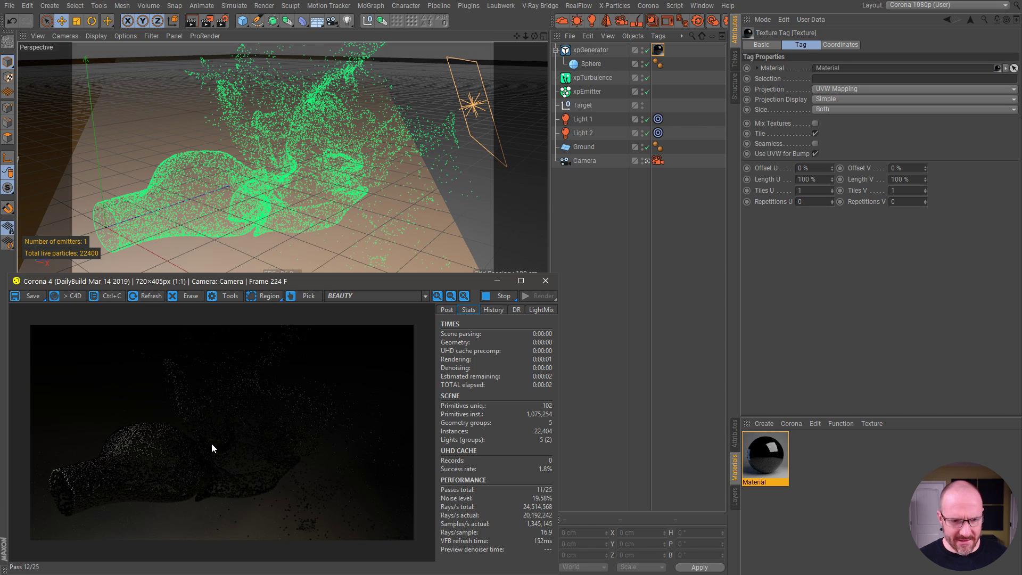
click(503, 296)
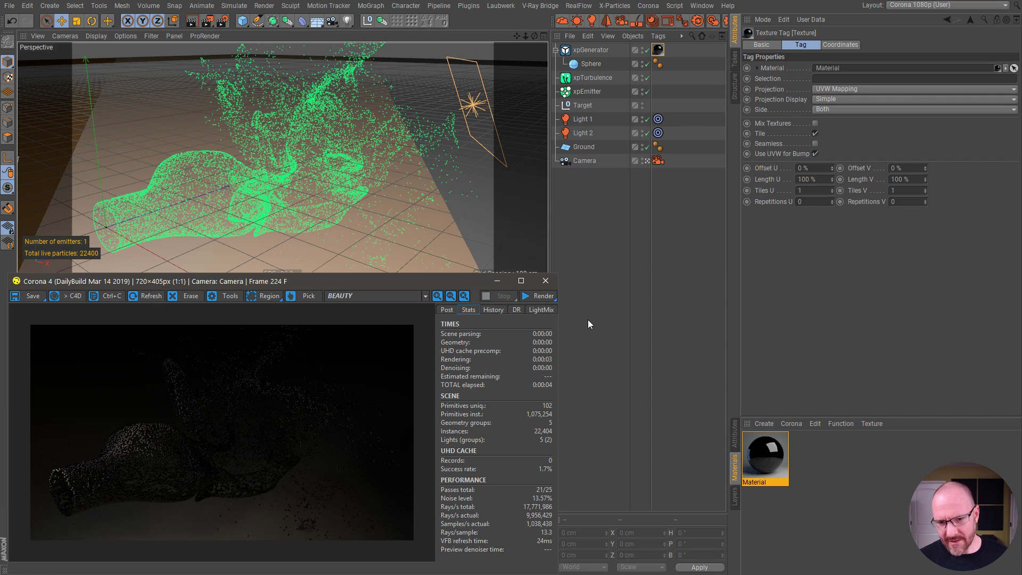
Step: Set the xpSampleShader's Max. Distance to 200 cm and restart the Corona interactive render
click(781, 464)
click(810, 233)
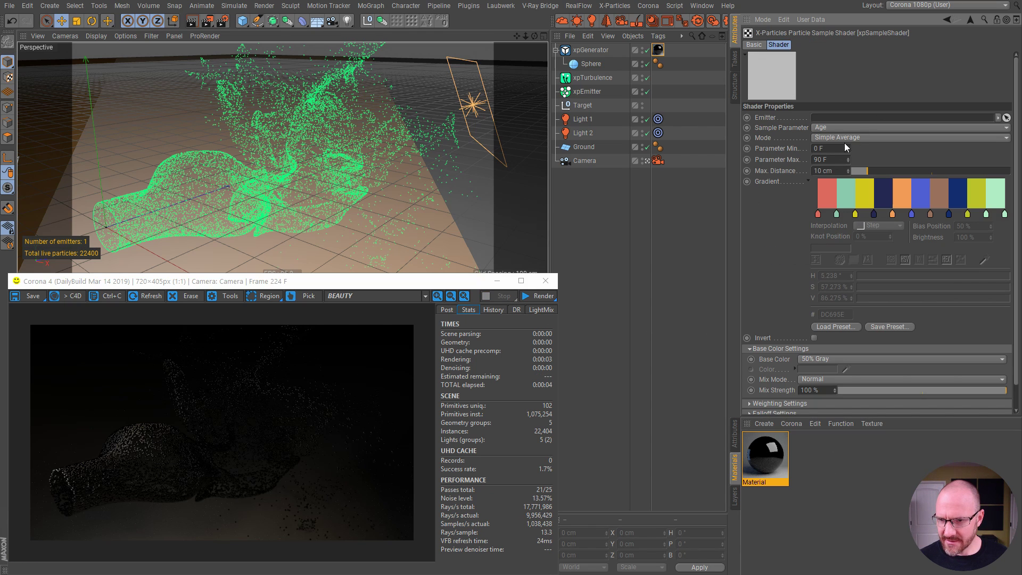
drag(880, 171, 1011, 171)
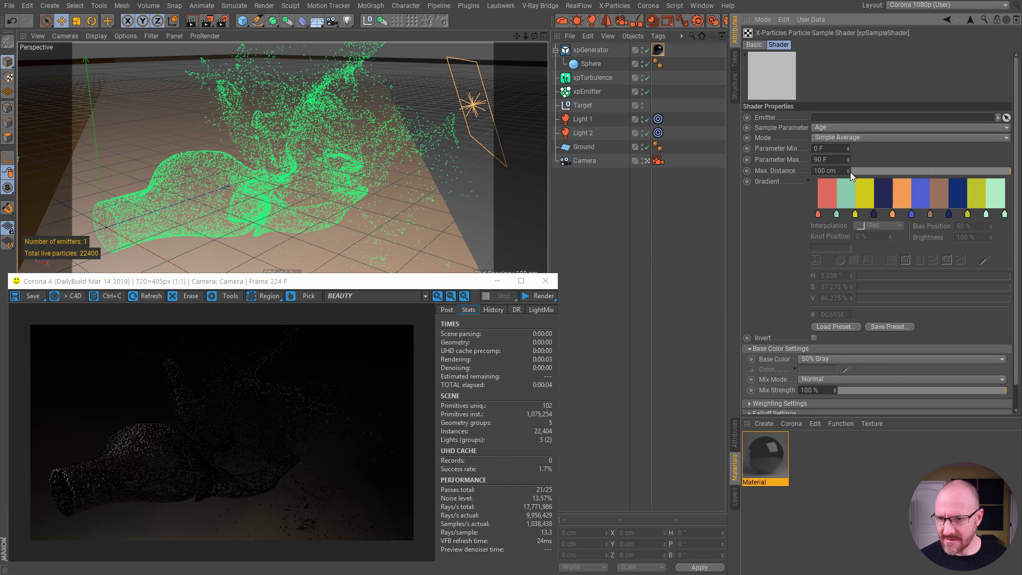
text(200)
key(Return)
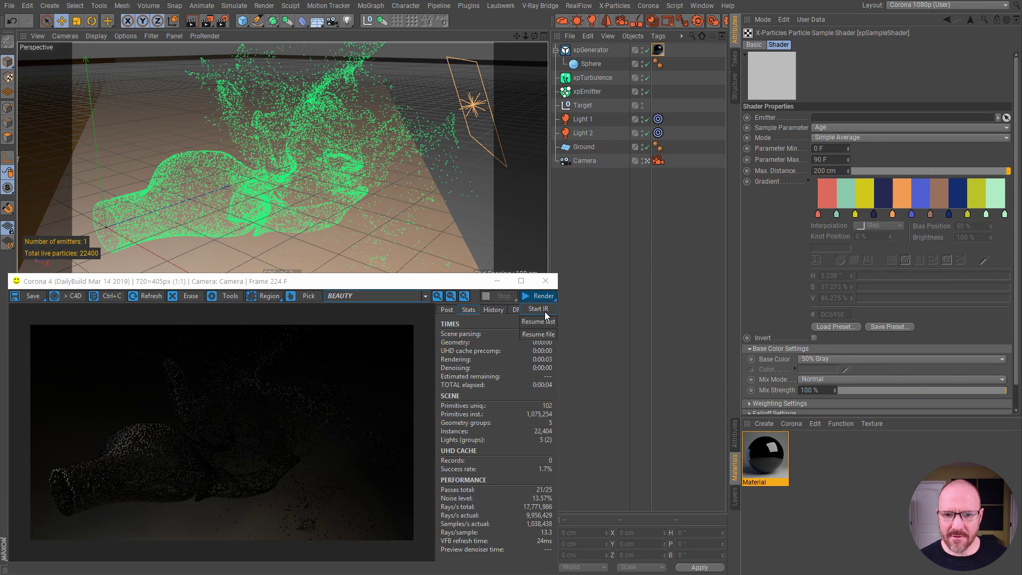
click(542, 311)
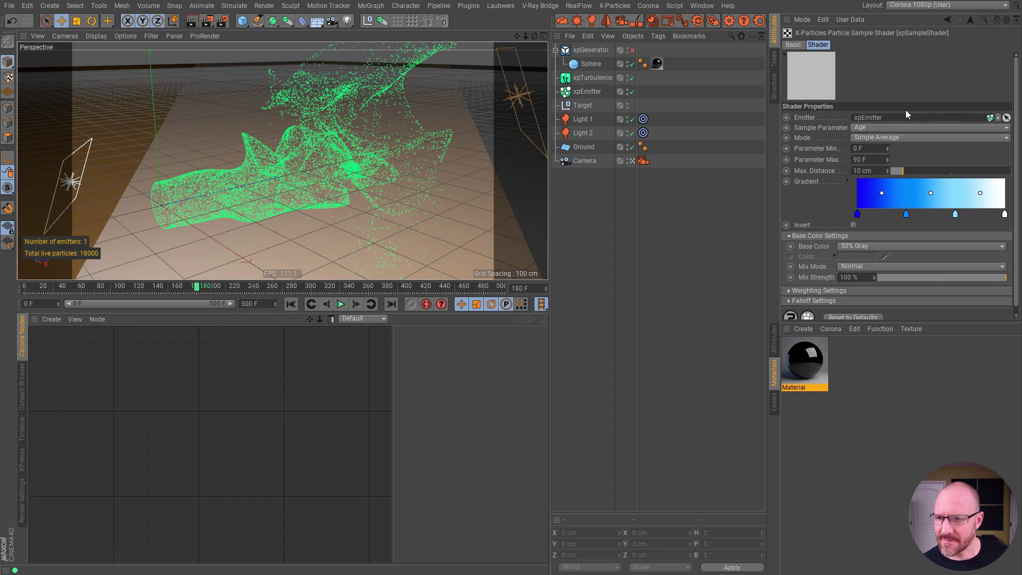
drag(888, 216, 408, 121)
drag(517, 35, 533, 31)
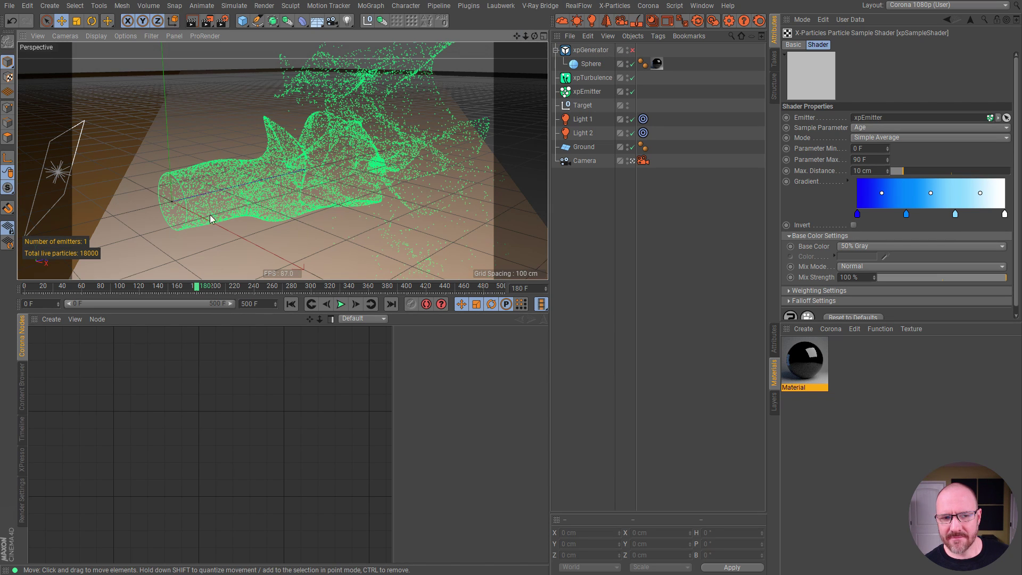
Step: Re-enable the xpGenerator and run a Corona interactive render of the particles with the current gradient
click(632, 50)
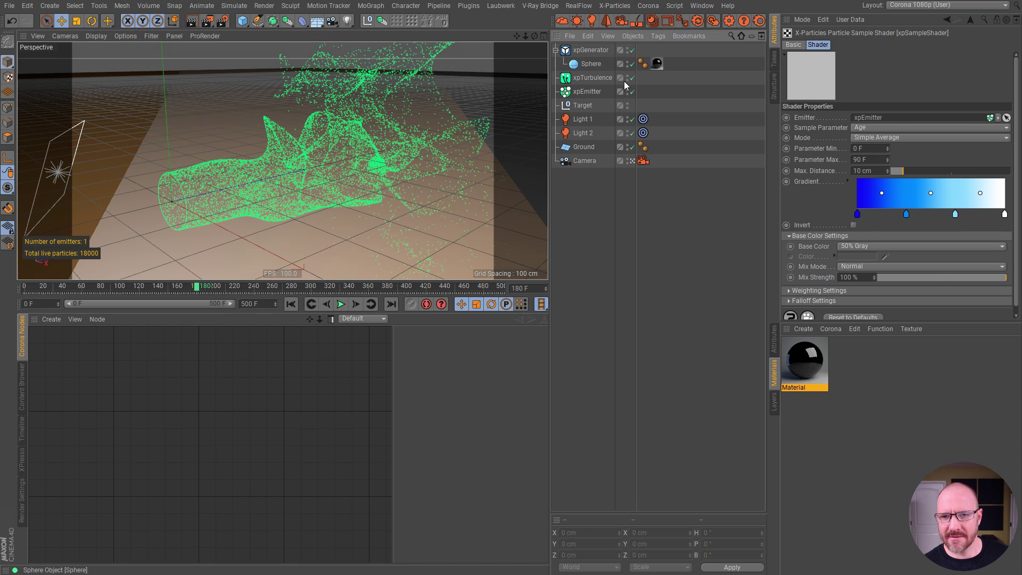
click(713, 22)
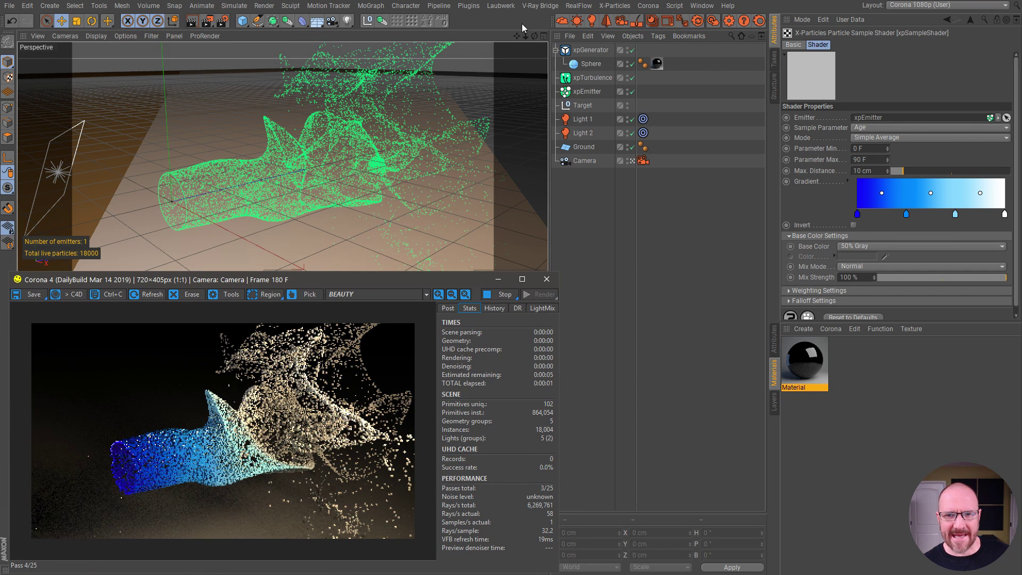
drag(518, 35, 490, 177)
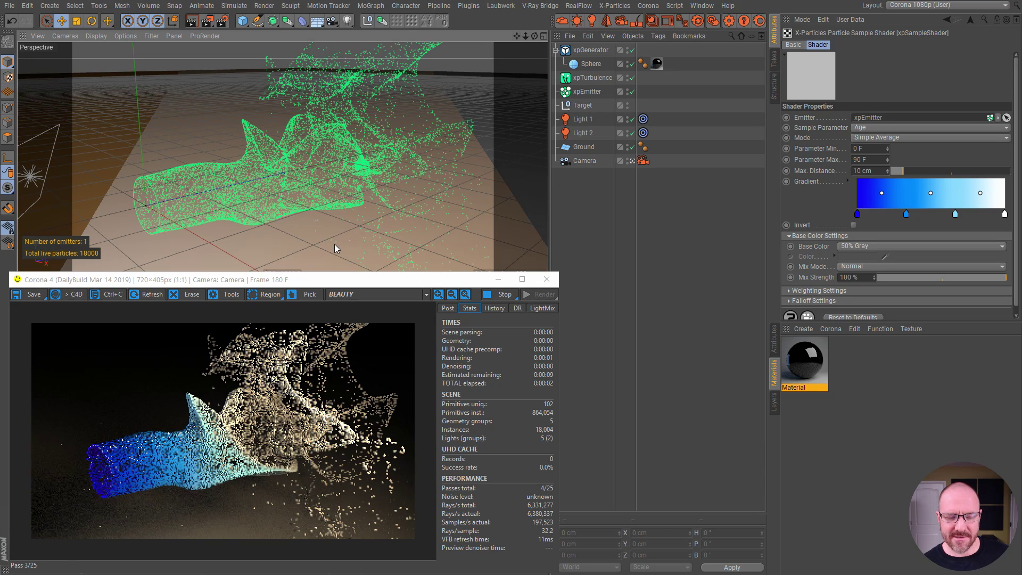
Step: Load the Full Colors gradient preset into the xpSampleShader, keeping Age as its Sample Parameter
click(868, 127)
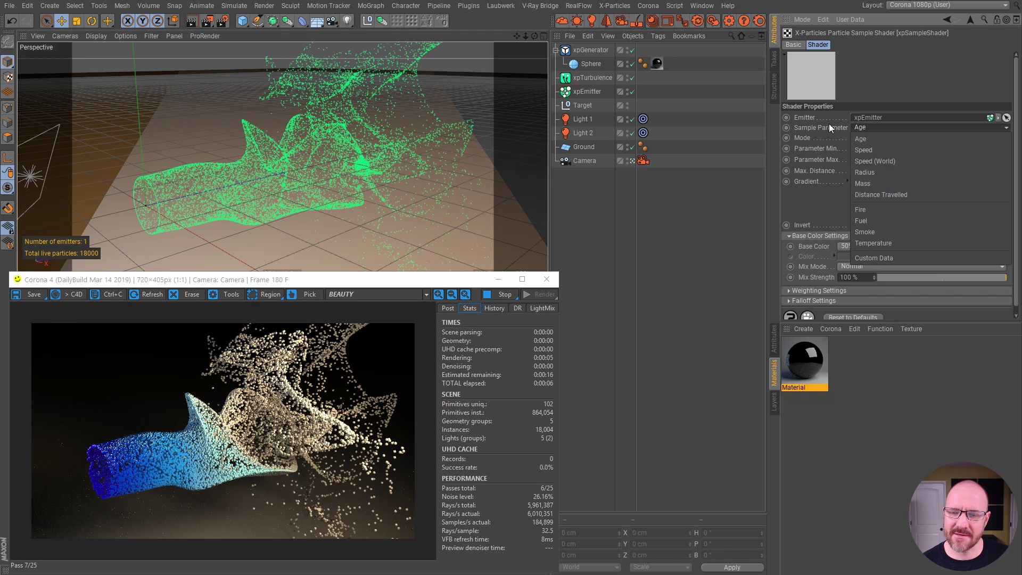
click(630, 204)
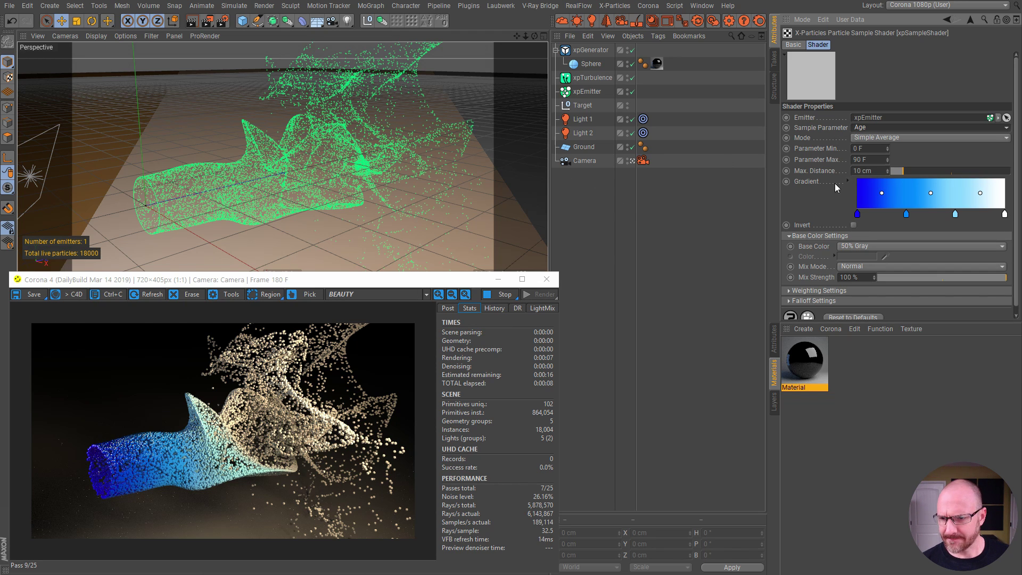
click(848, 181)
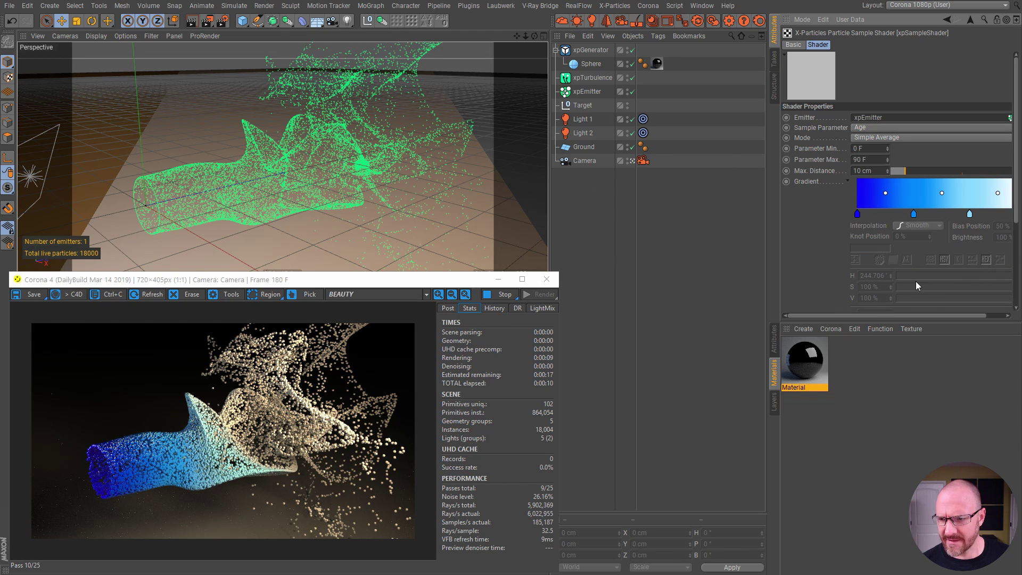
drag(1016, 193, 1017, 230)
click(879, 270)
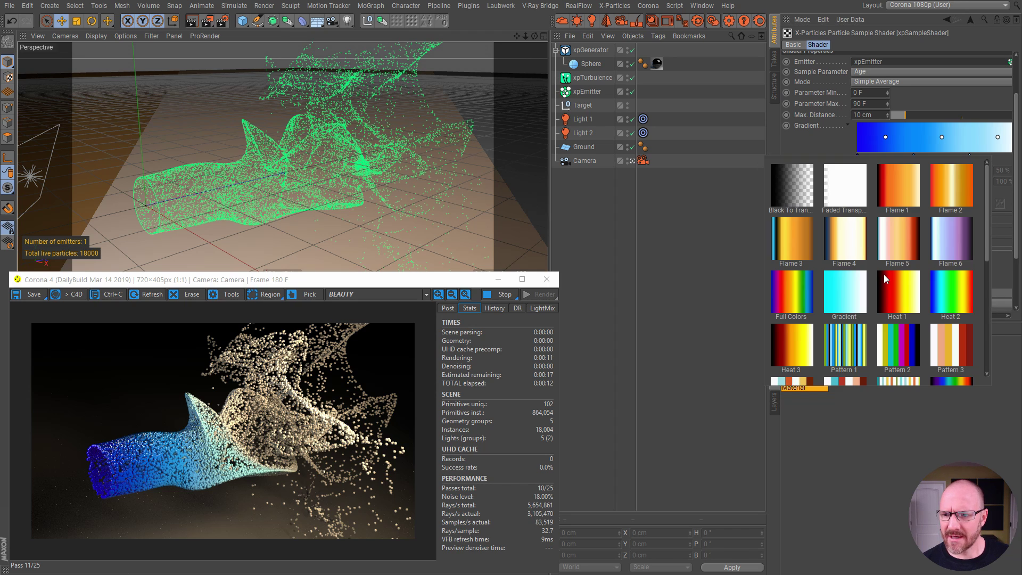
click(790, 282)
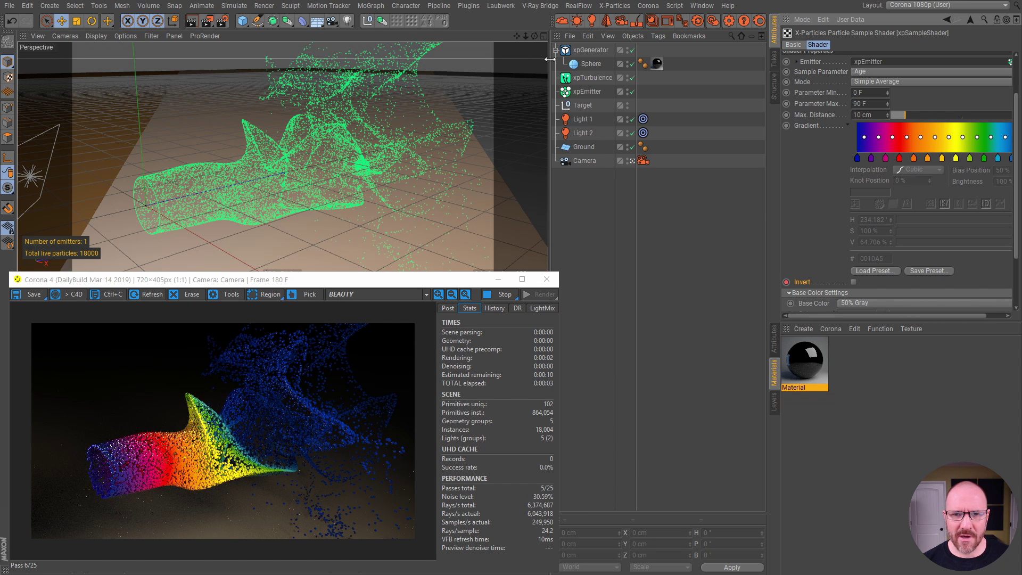
Step: Check the recoloured particles in the interactive render, open the material's Diffuse settings, and stop the render
drag(535, 36, 534, 80)
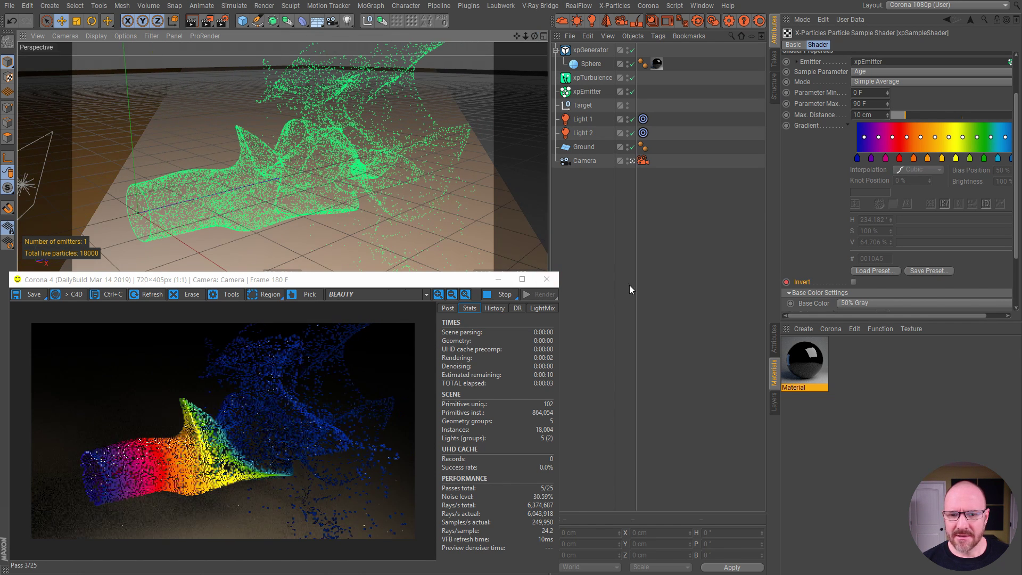
click(818, 372)
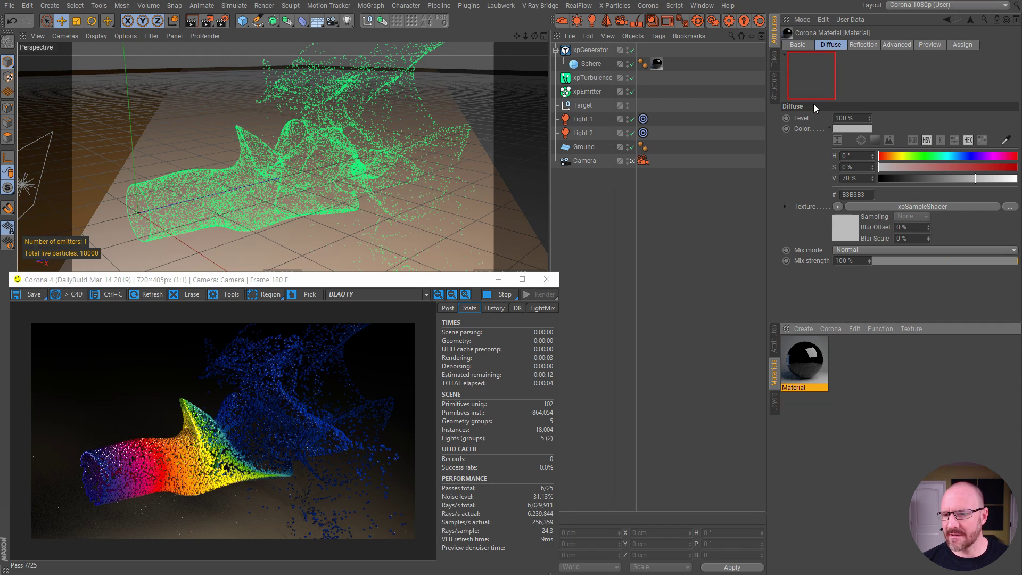
click(503, 294)
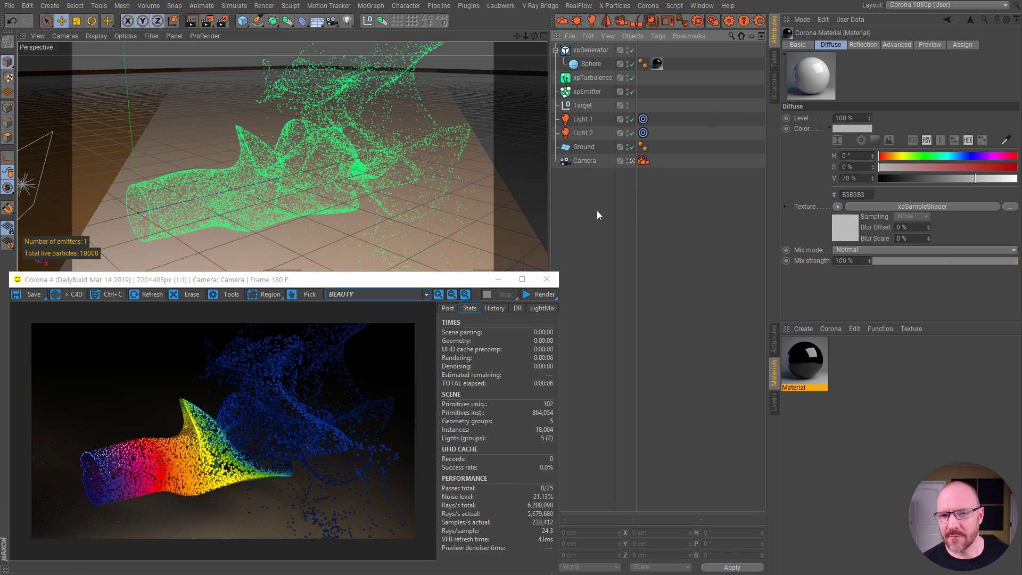
click(835, 408)
Step: Set the xpEmitter's emission speed to 300 cm with a speed variation of 300 cm
click(591, 91)
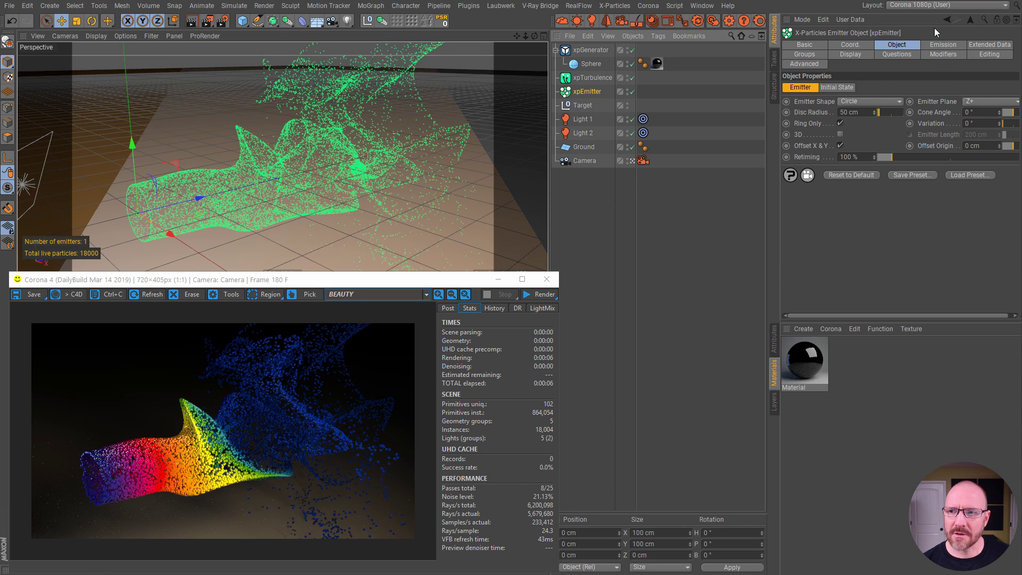
click(943, 46)
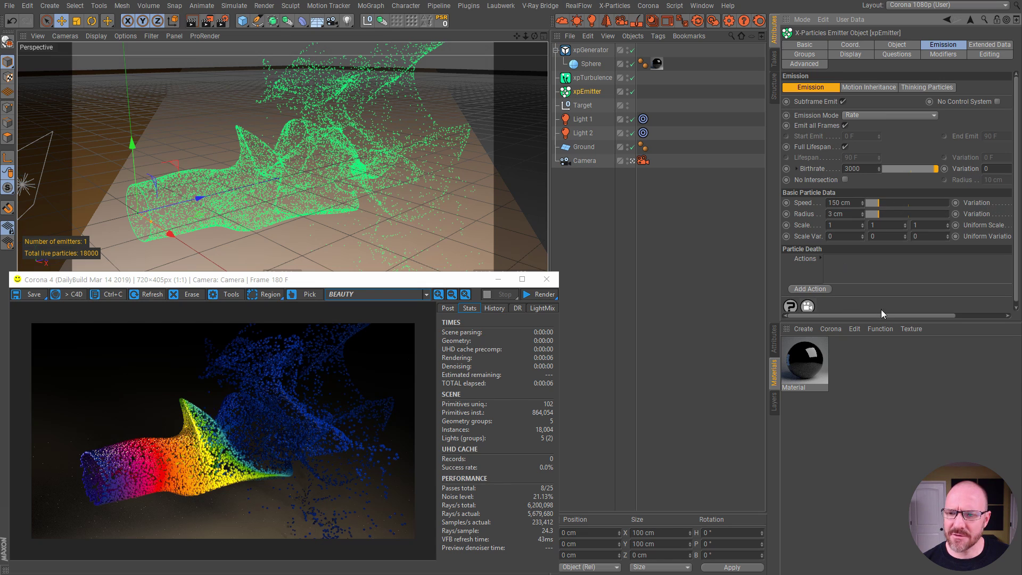
drag(879, 314, 943, 314)
drag(997, 205, 994, 203)
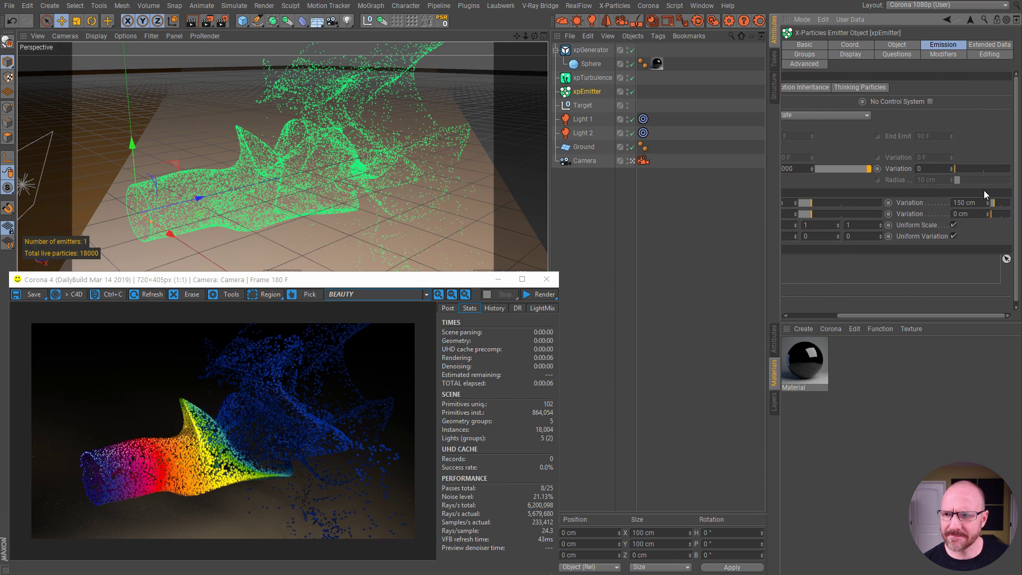
drag(847, 316, 792, 315)
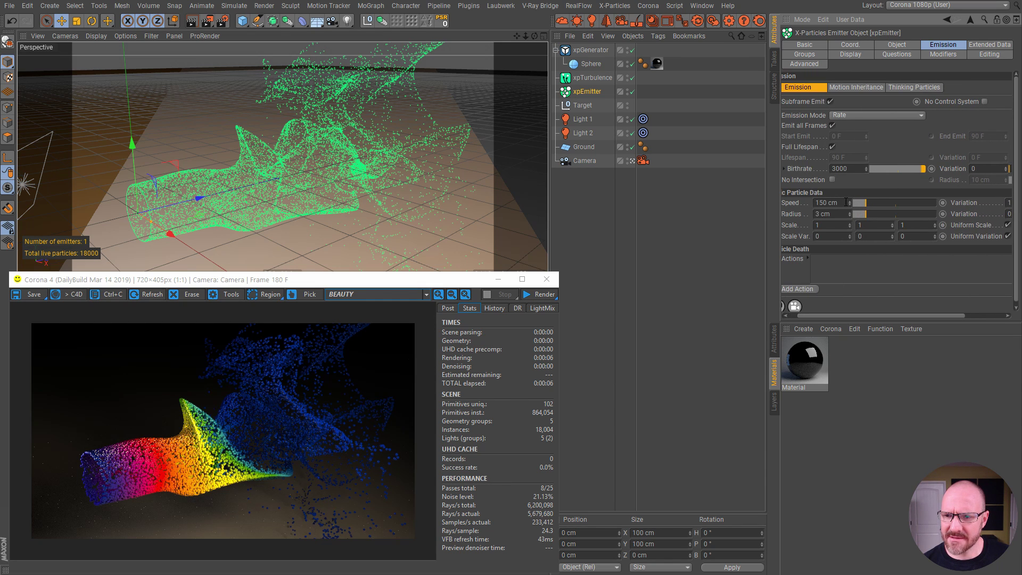
text(300)
key(Return)
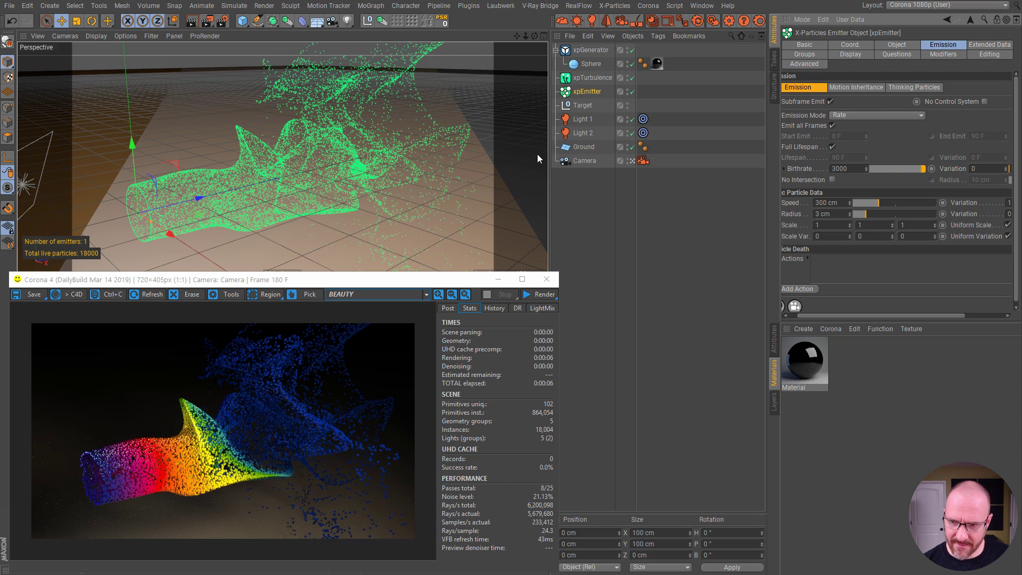
drag(855, 314, 896, 315)
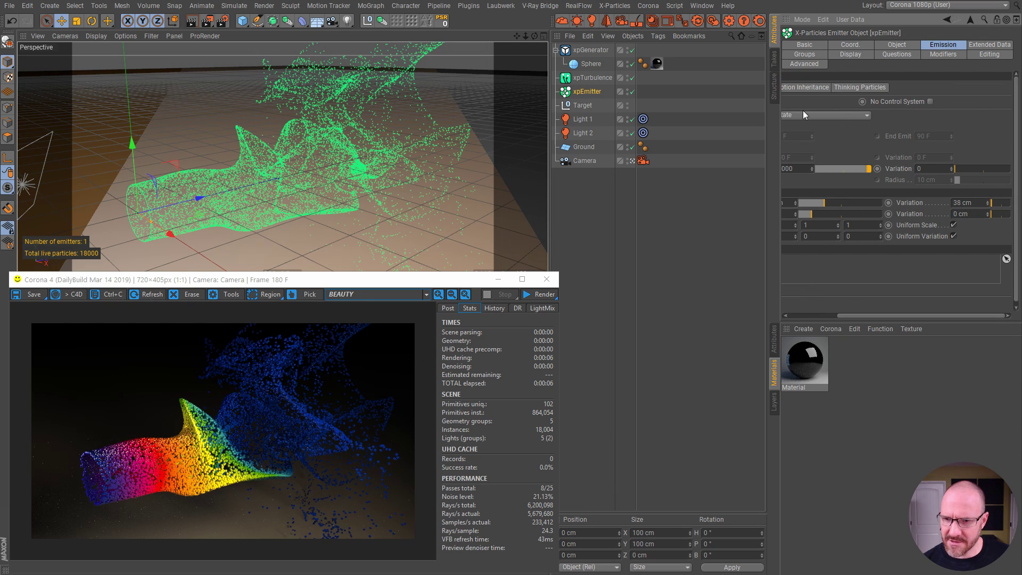
click(997, 203)
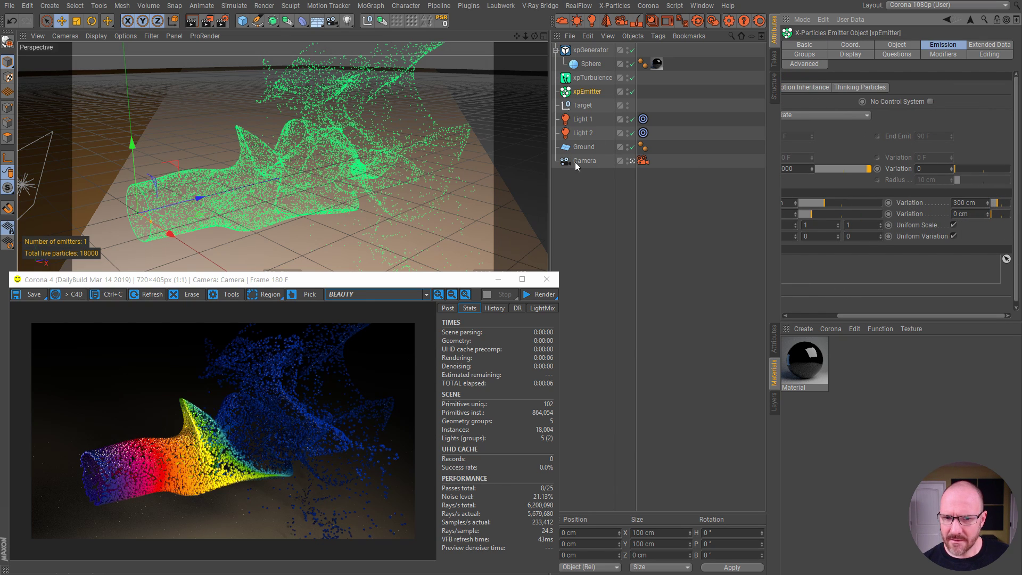
Step: Close the render window, disable the xpGenerator, and replay the simulation from the start, stopping at frame 139
click(547, 279)
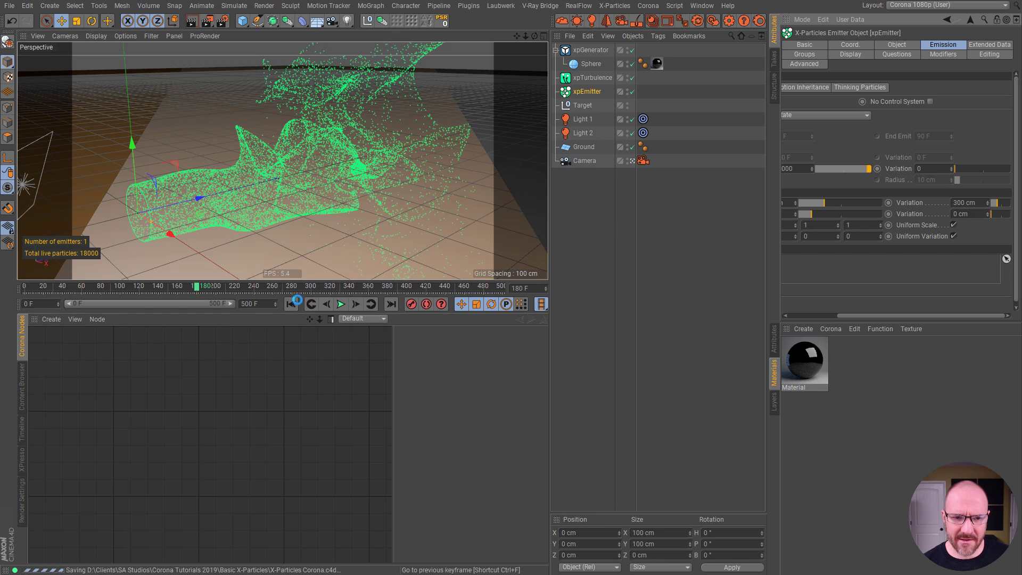
click(341, 304)
click(633, 49)
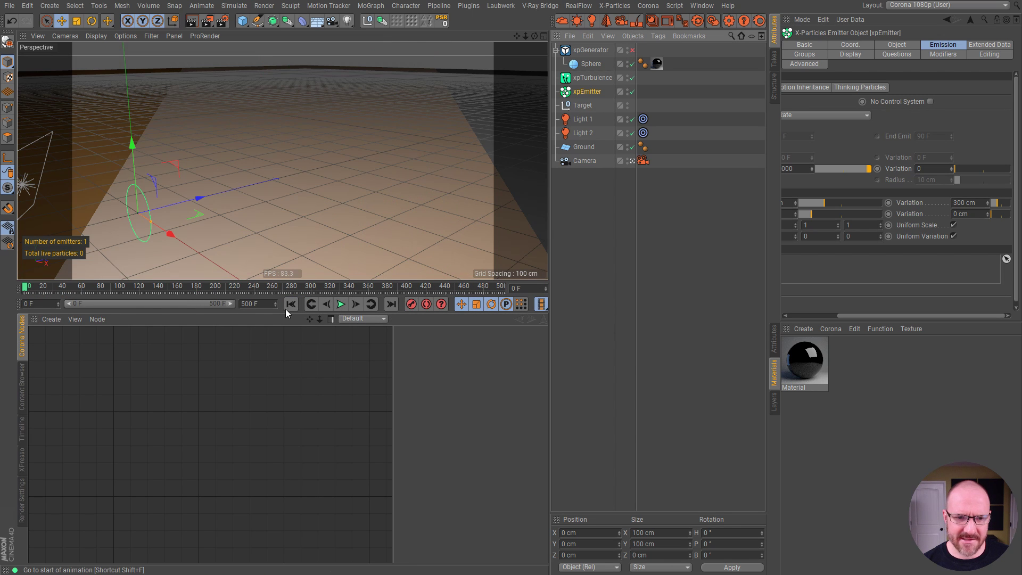
click(345, 301)
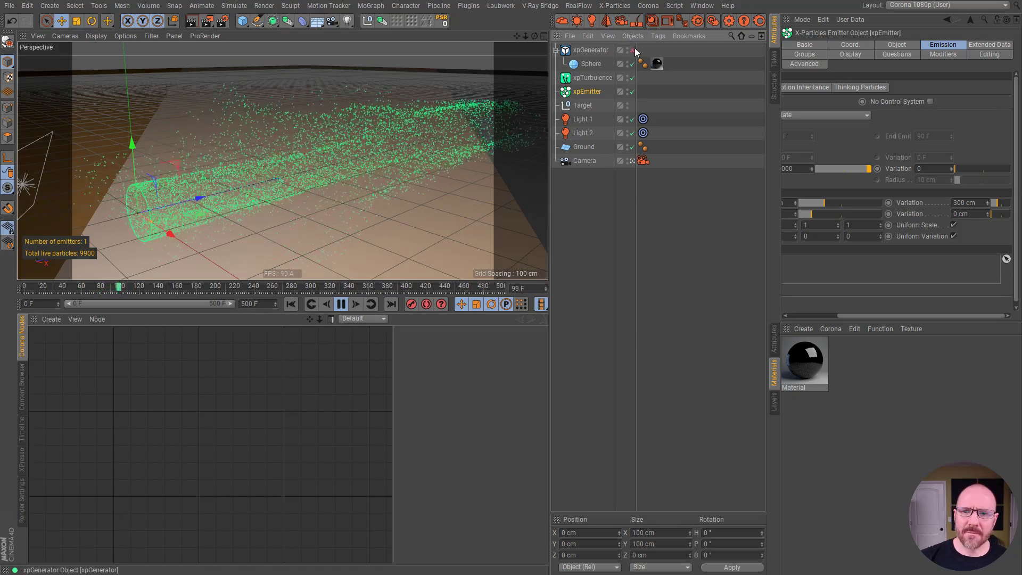
click(346, 303)
mouse_move(516, 34)
mouse_down()
mouse_move(537, 35)
mouse_move(508, 40)
mouse_up()
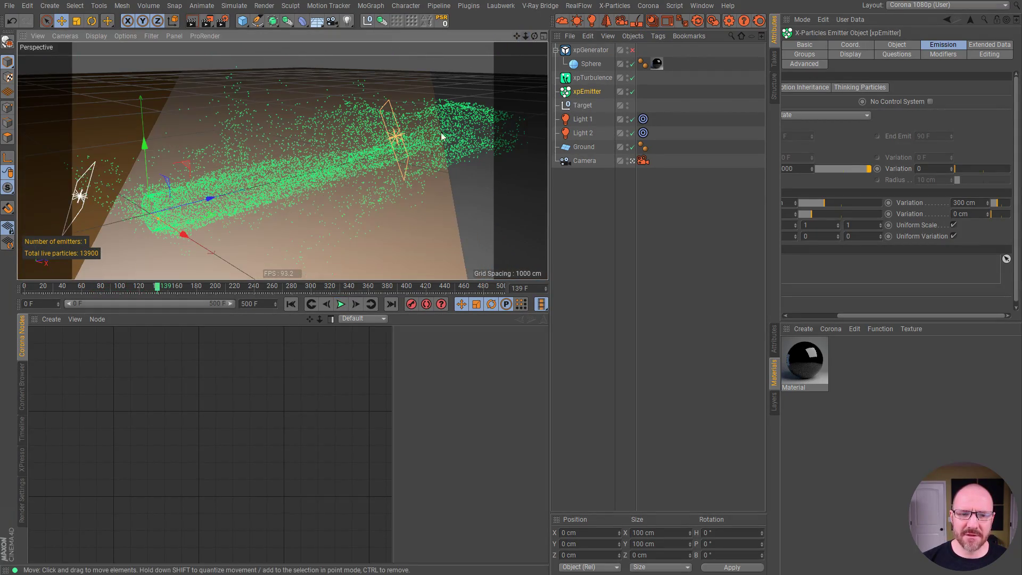
Step: Re-enable the xpGenerator and run a Corona interactive render at frame 139, inspecting the particle stream up close
click(632, 49)
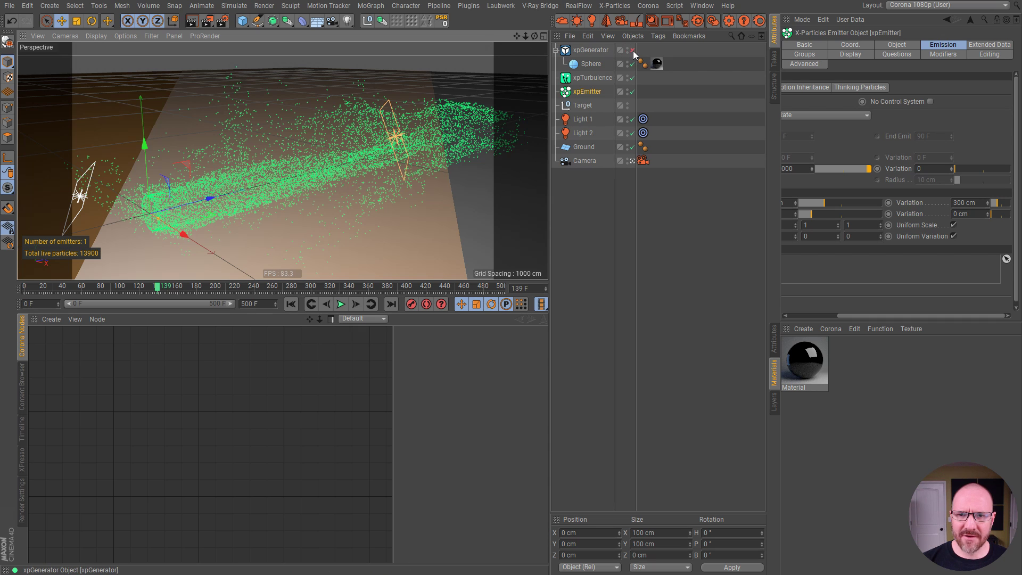
click(710, 23)
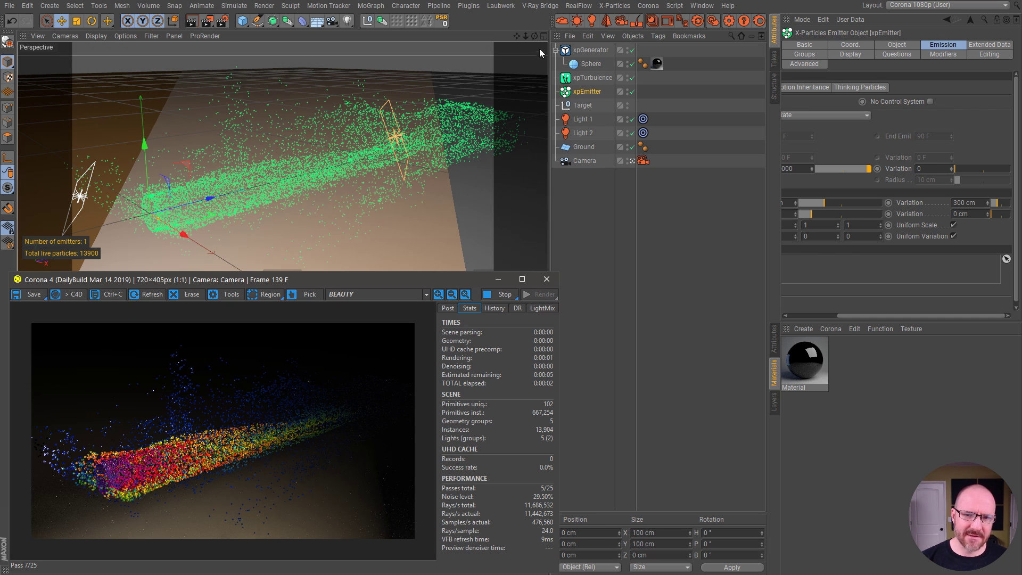
drag(527, 35, 548, 33)
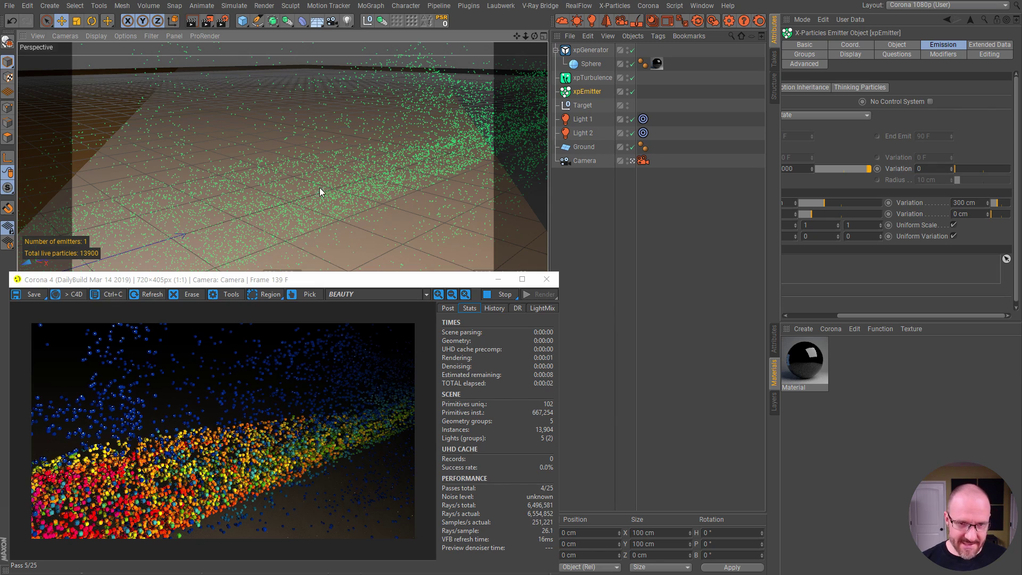
alt+drag(365, 177, 389, 161)
drag(525, 35, 516, 39)
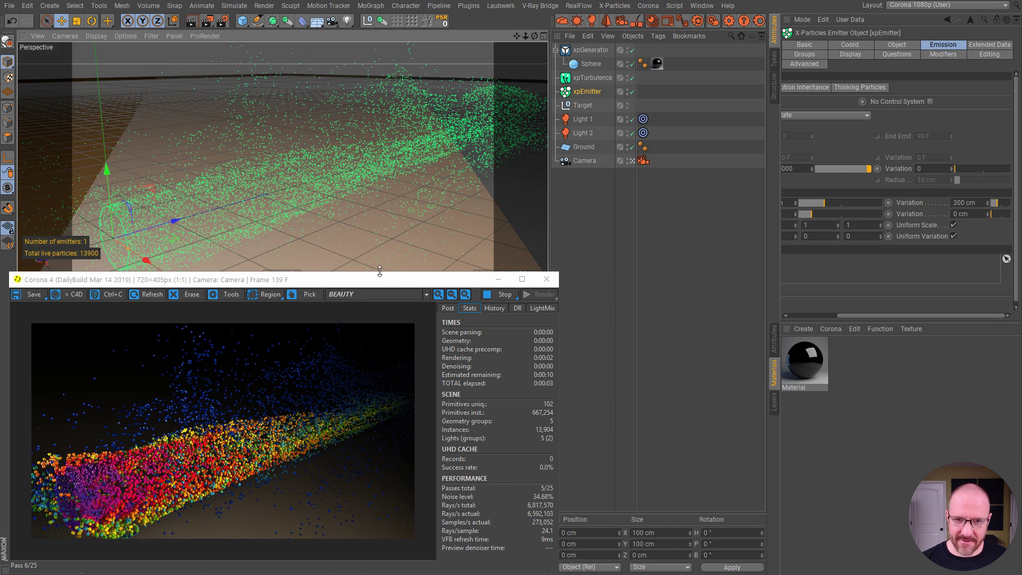
drag(407, 281, 436, 293)
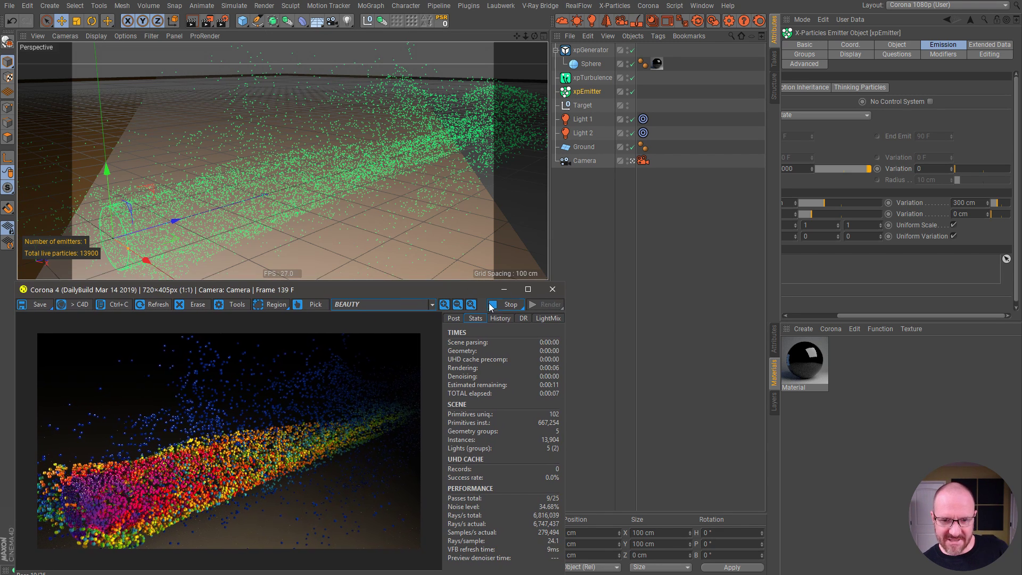
Step: Stop and close the interactive render, and play the simulation on with the xpGenerator disabled, stopping at frame 488
click(508, 305)
click(552, 289)
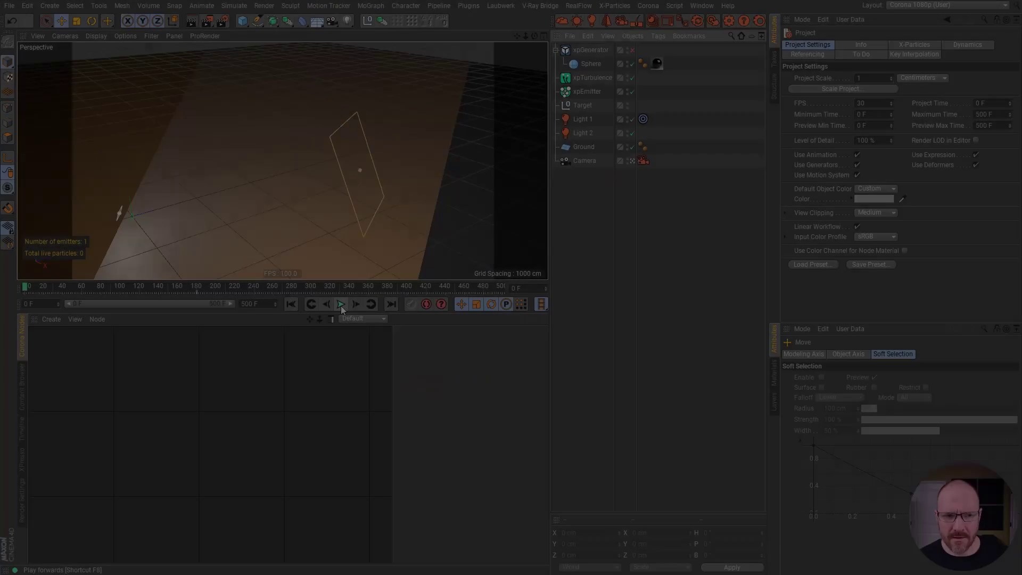
click(341, 304)
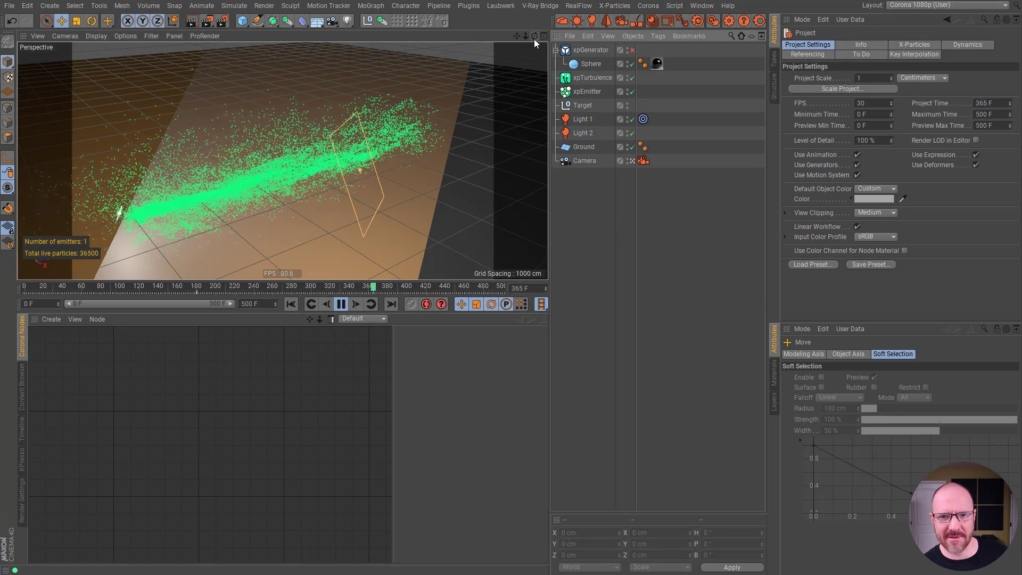
mouse_move(534, 37)
mouse_down()
mouse_move(545, 36)
mouse_move(529, 48)
mouse_up()
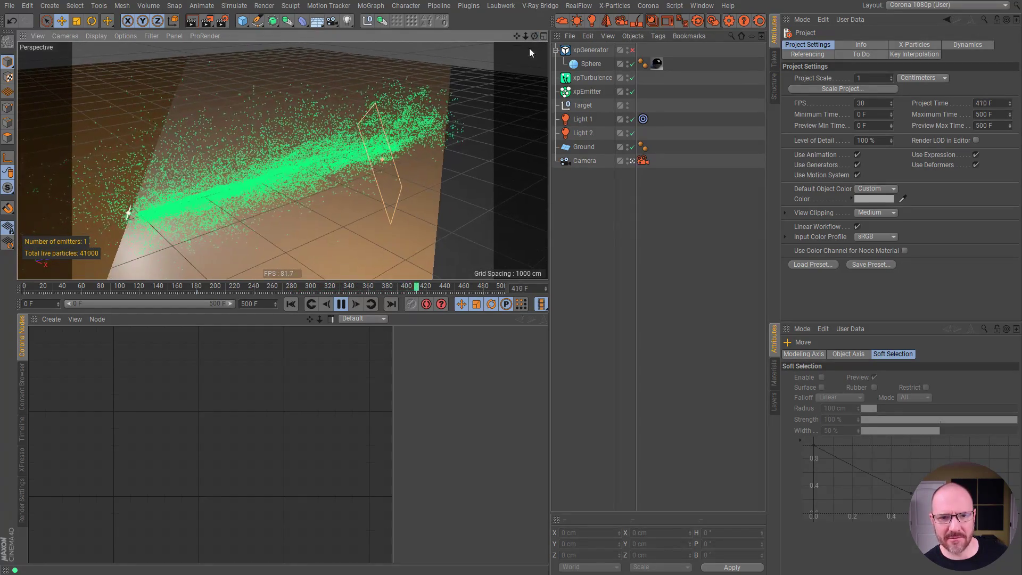
click(342, 306)
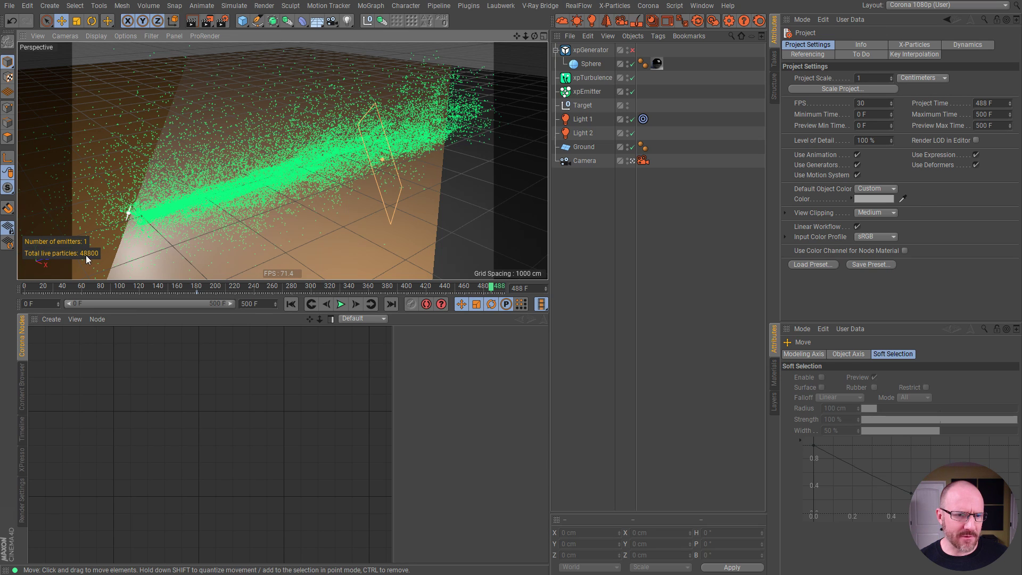
Step: Re-enable the xpGenerator and run a Corona interactive render at frame 488, checking the particles from the opposite side
click(632, 50)
mouse_move(534, 36)
mouse_down()
mouse_move(600, 33)
mouse_move(517, 35)
mouse_move(533, 41)
mouse_up()
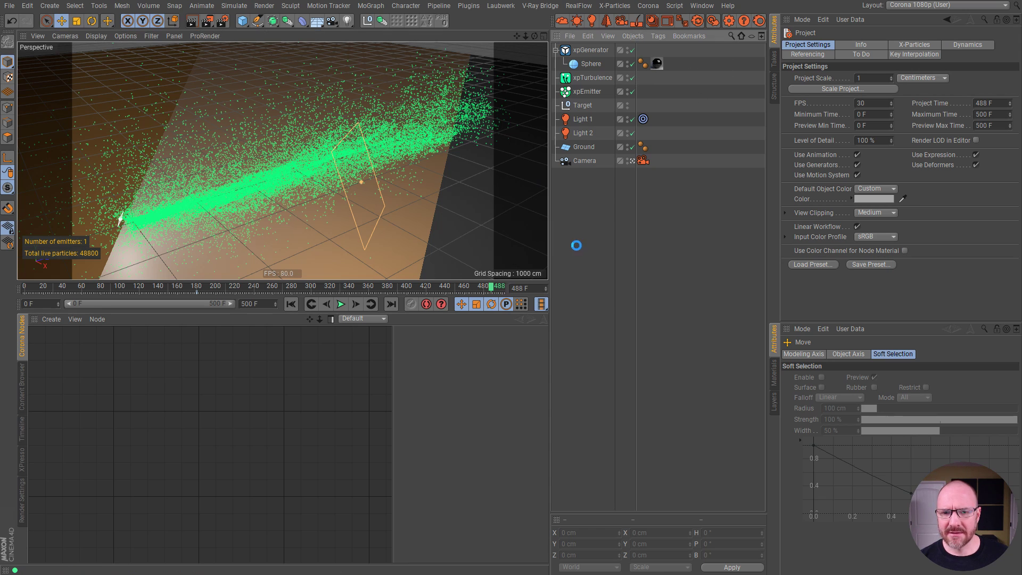
click(652, 21)
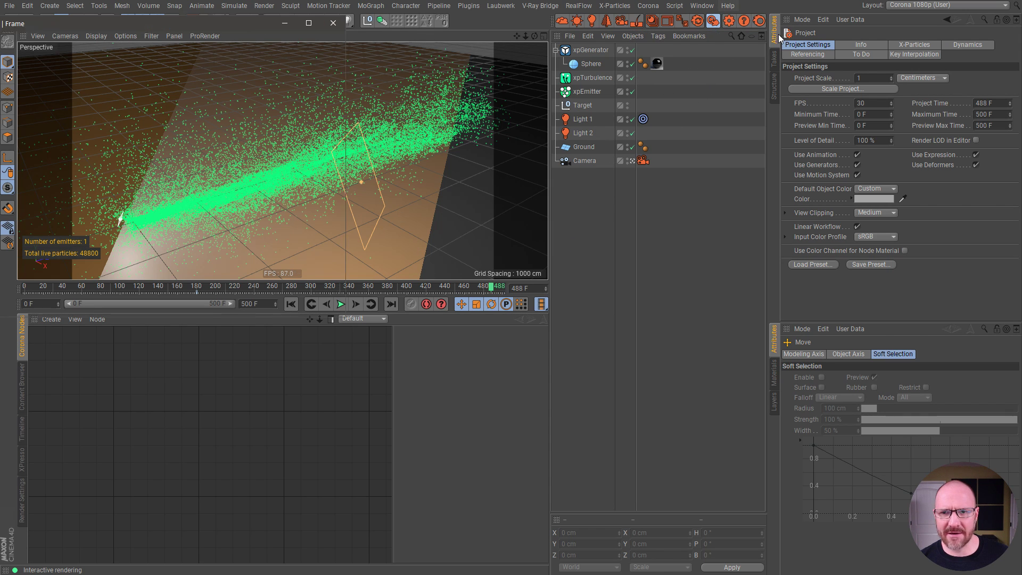
drag(174, 24, 390, 313)
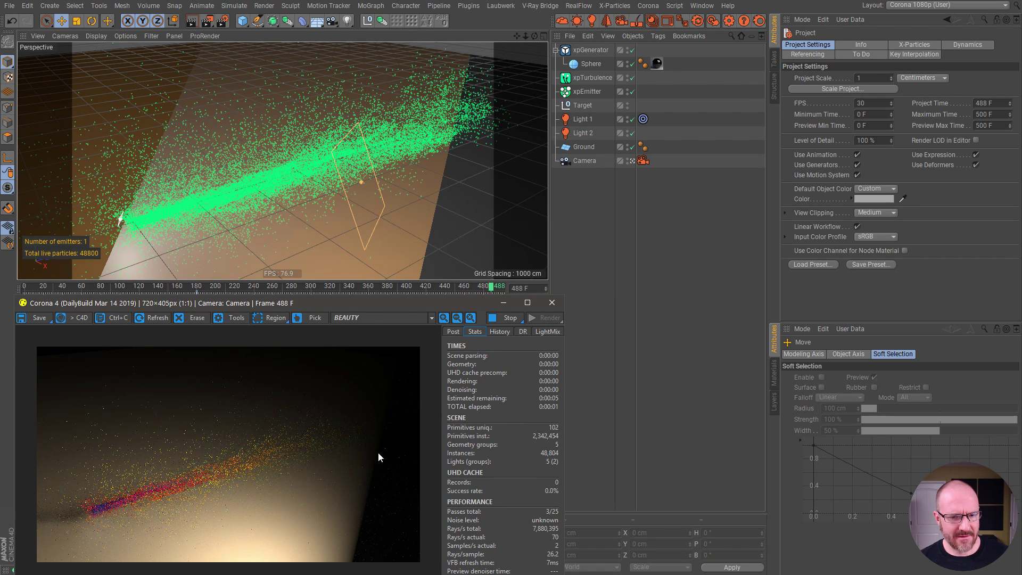
drag(352, 301, 350, 308)
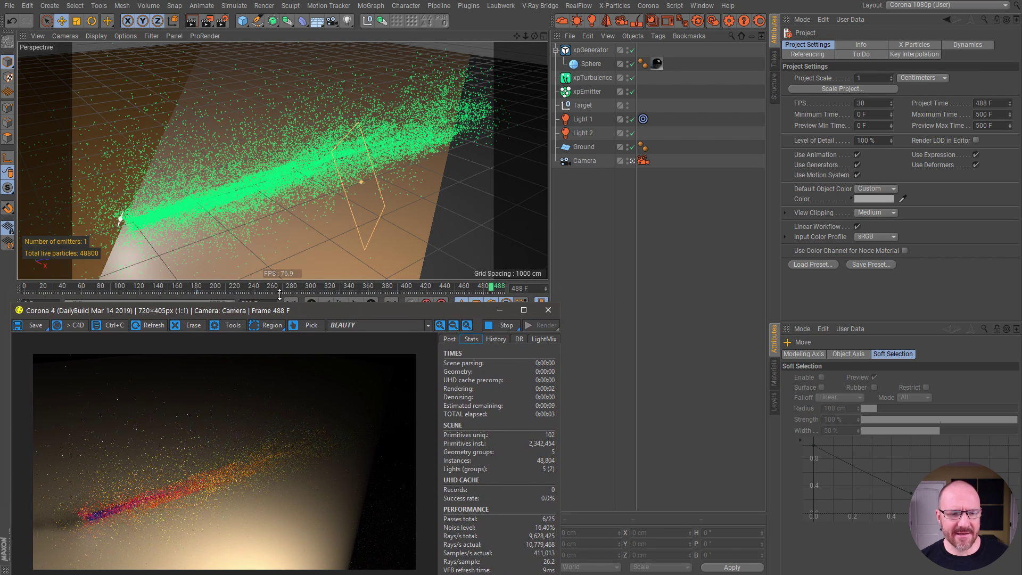
drag(536, 36, 644, 27)
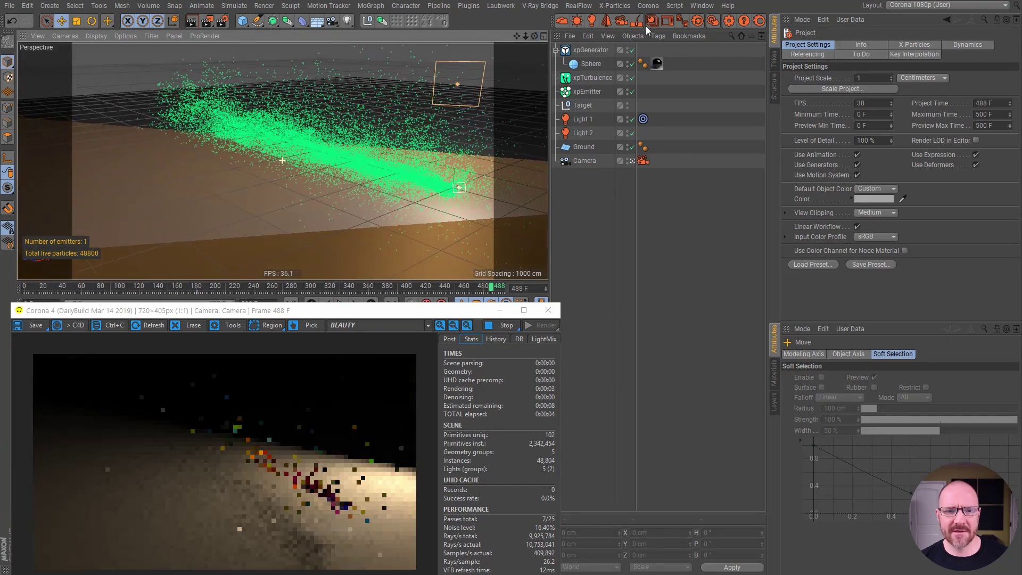
Step: Inspect the interactive render of the particle stream at frame 488 from several angles, and close the render window
drag(541, 34, 456, 57)
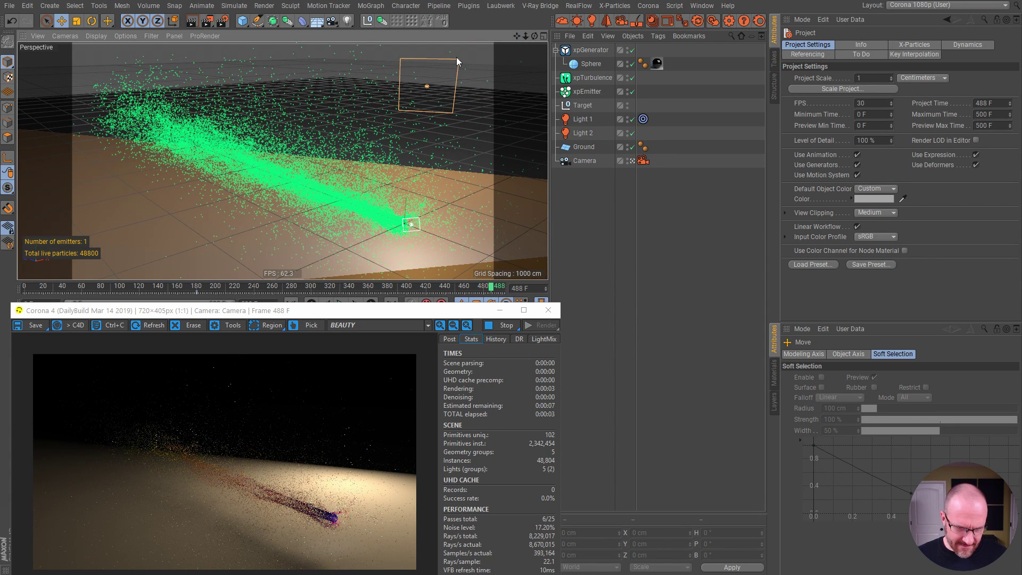
drag(534, 36, 457, 28)
drag(534, 36, 531, 57)
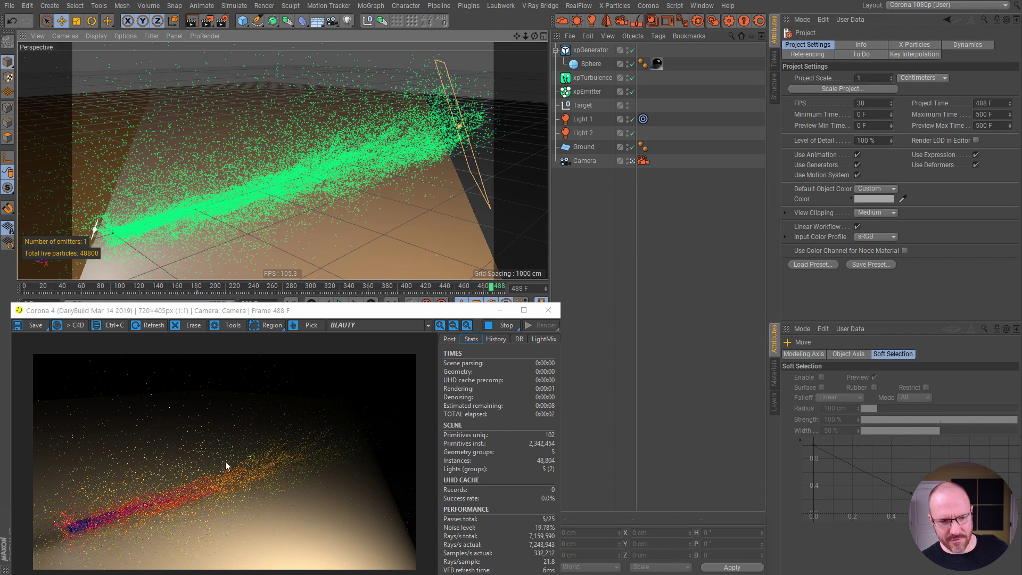
click(548, 310)
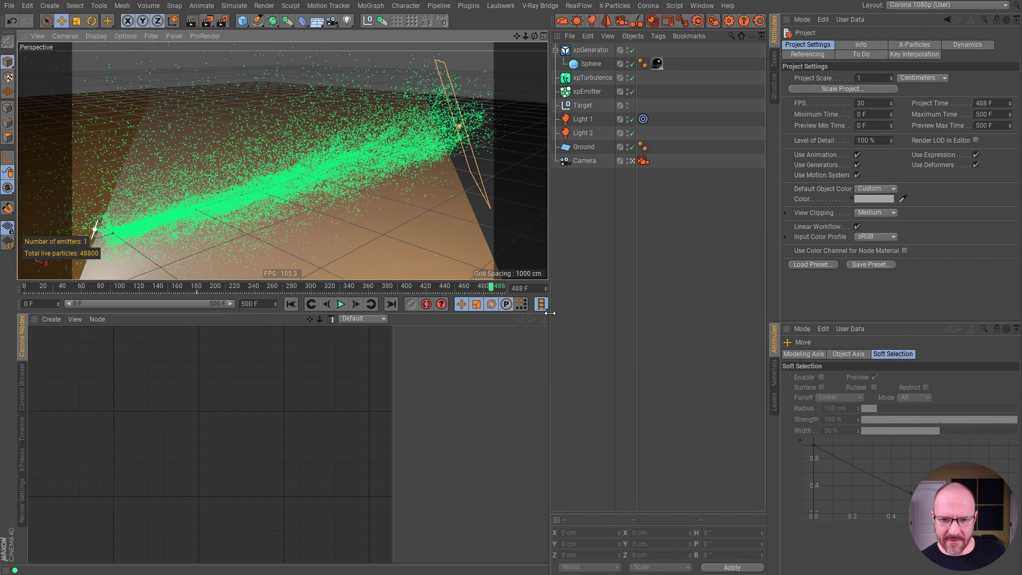
Step: Open Corona's camera and postprocessing render settings and find the motion blur options
click(20, 507)
click(61, 363)
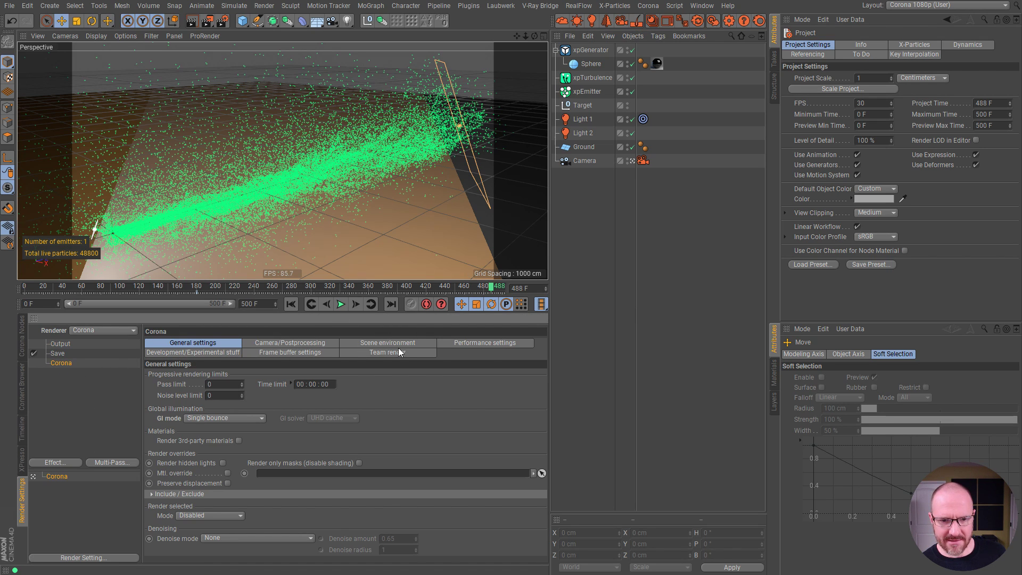
click(290, 343)
scroll(545, 492, down, 8)
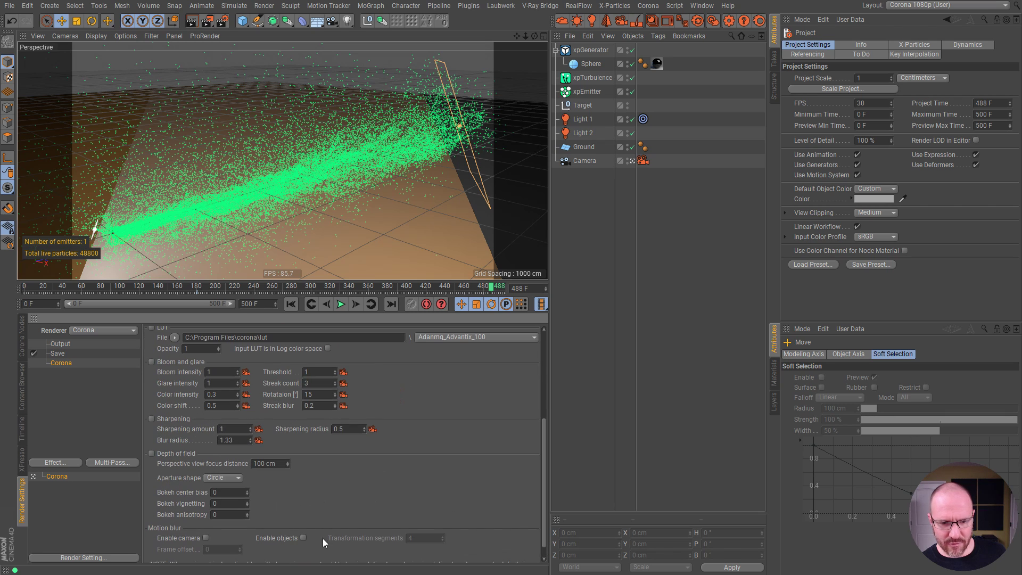
drag(560, 415, 561, 313)
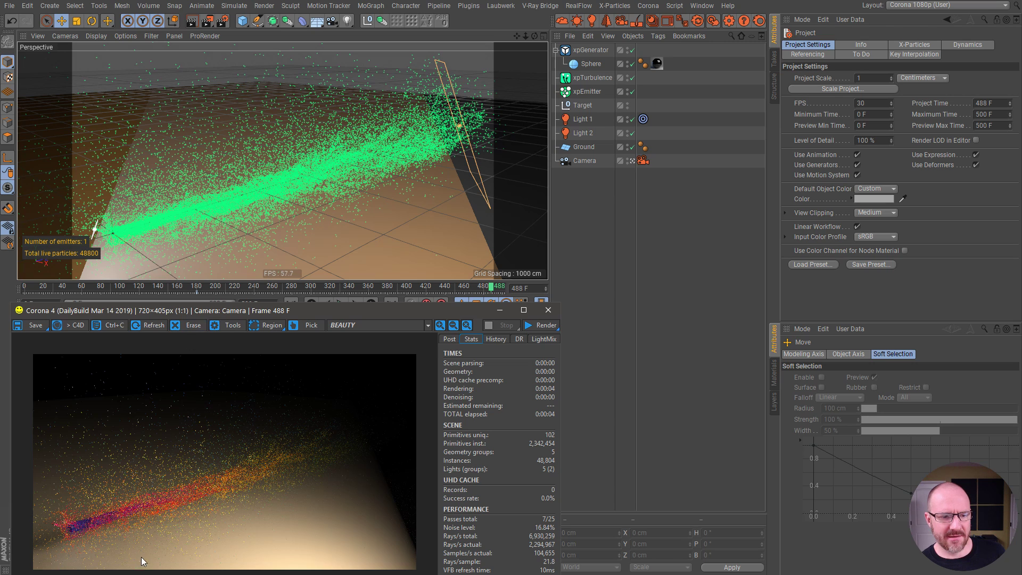
Step: Run the Corona interactive render at frame 488 again, inspect the particles up close, and stop and close it
click(541, 325)
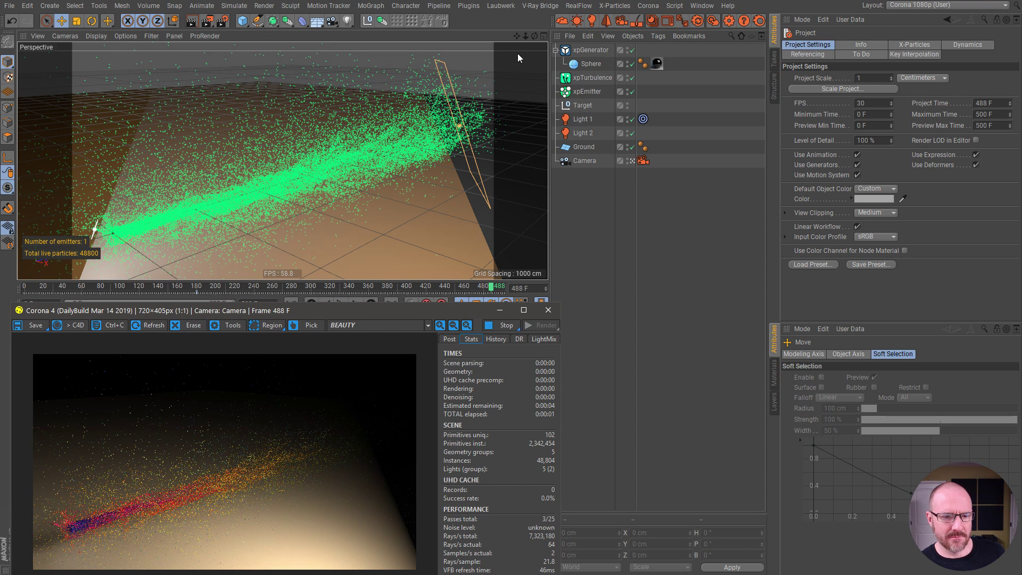
drag(525, 35, 637, 30)
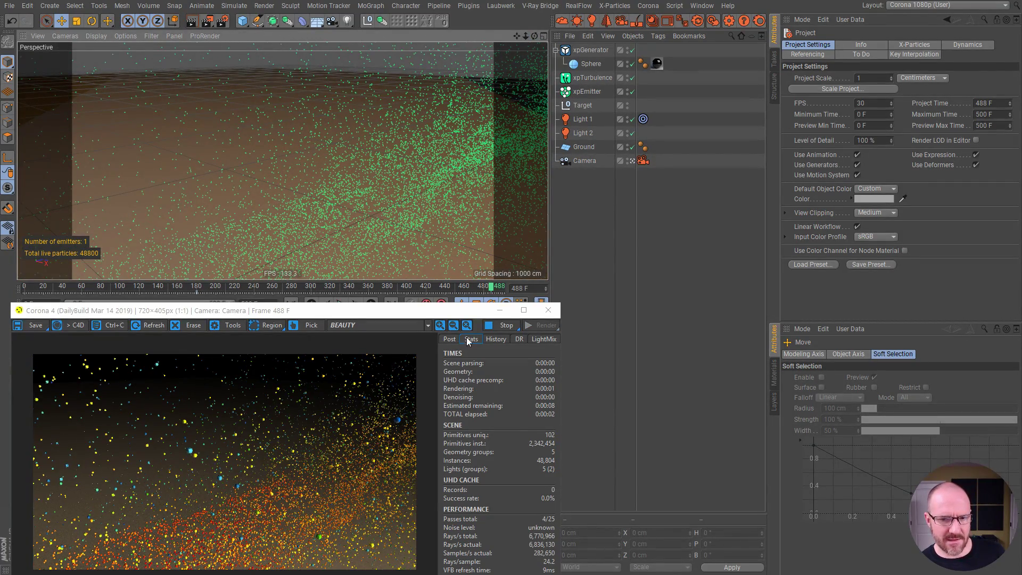
click(505, 325)
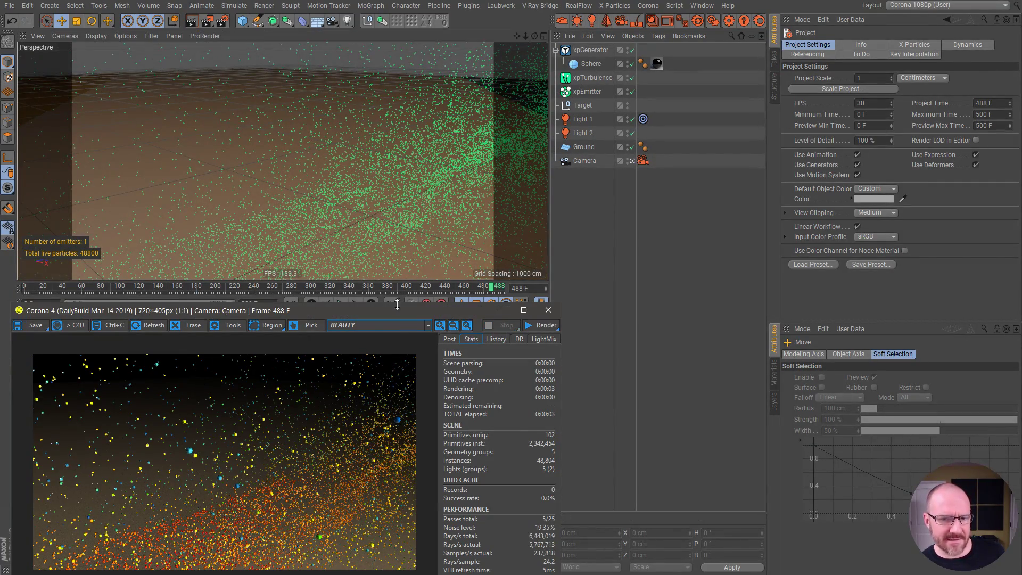
click(550, 314)
Step: Return to frame 0 and enable object motion blur in Corona's camera and postprocessing settings
click(292, 303)
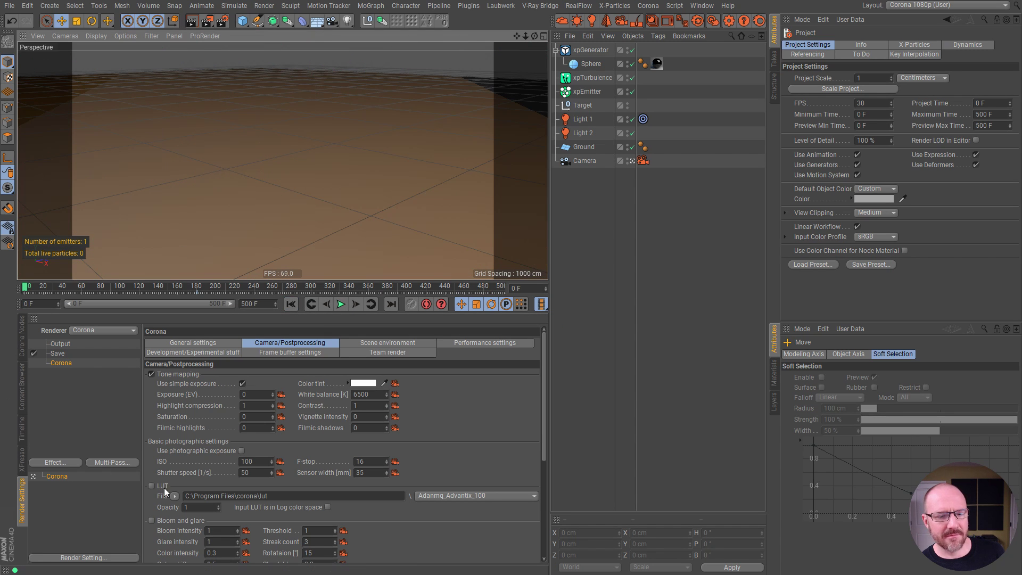
drag(545, 436, 558, 554)
click(304, 521)
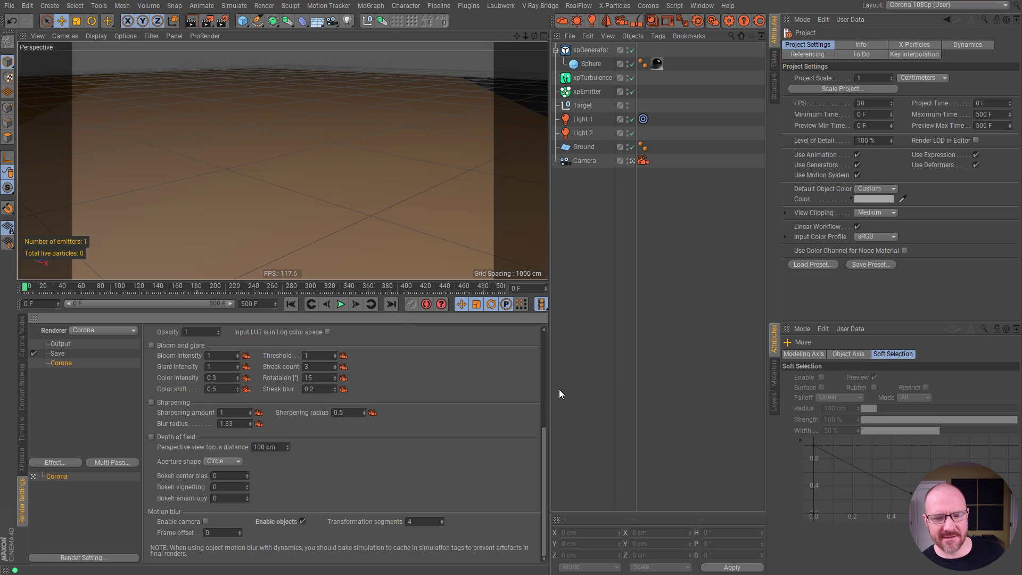
scroll(538, 450, up, 5)
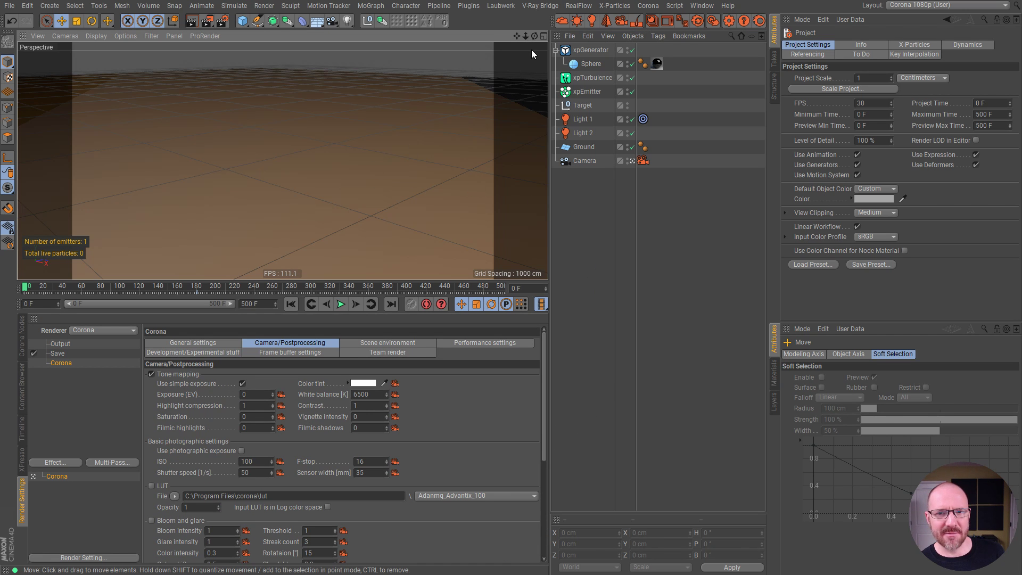
Step: Frame the emitter closely and play the simulation from the start, stopping at frame 37
drag(524, 38, 438, 85)
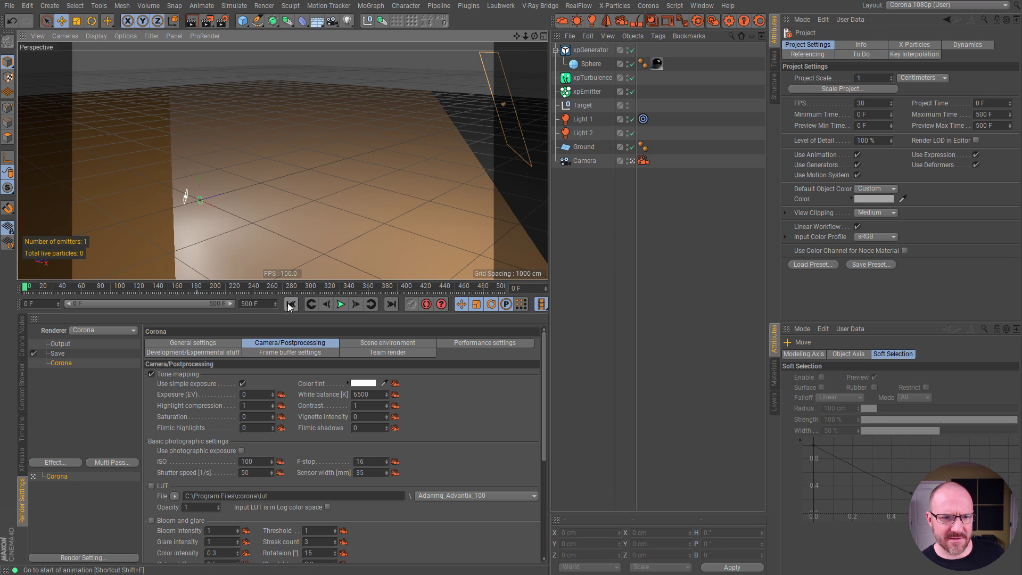
scroll(201, 199, up, 6)
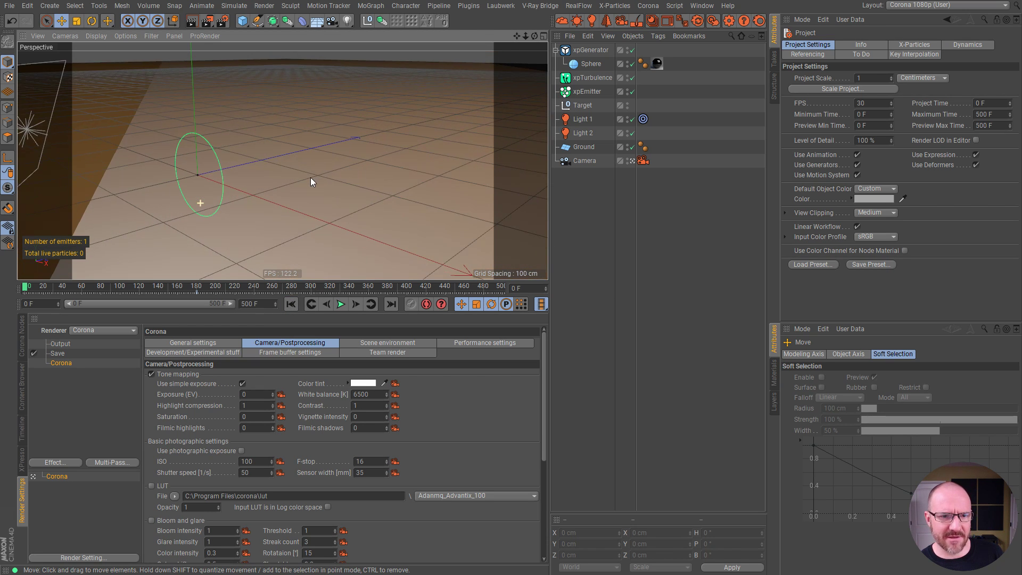
click(342, 305)
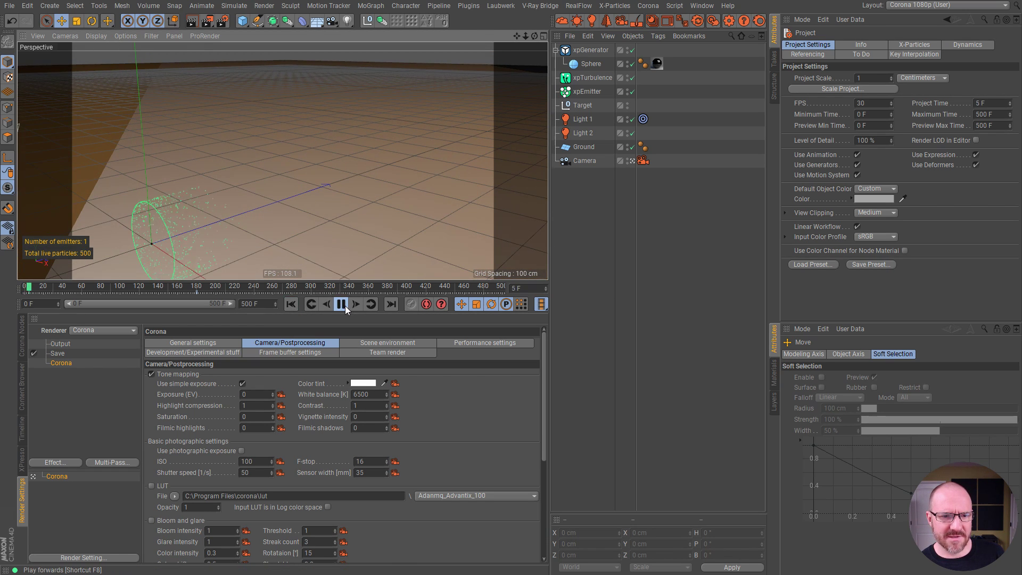
click(345, 303)
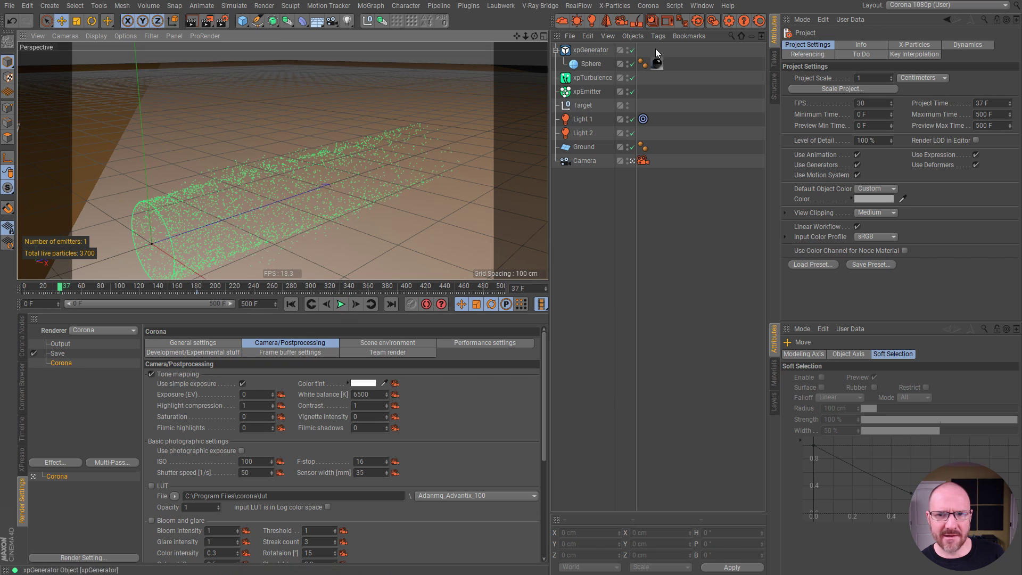
Step: Start a Corona interactive render at frame 37 and enable motion blur for interactive rendering in the performance settings
click(718, 21)
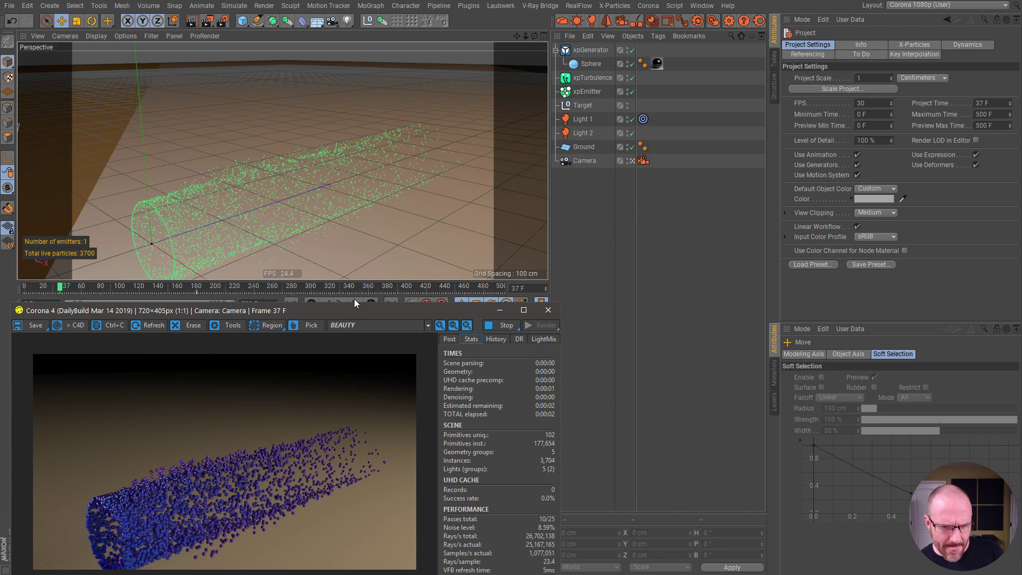
drag(431, 311, 452, 20)
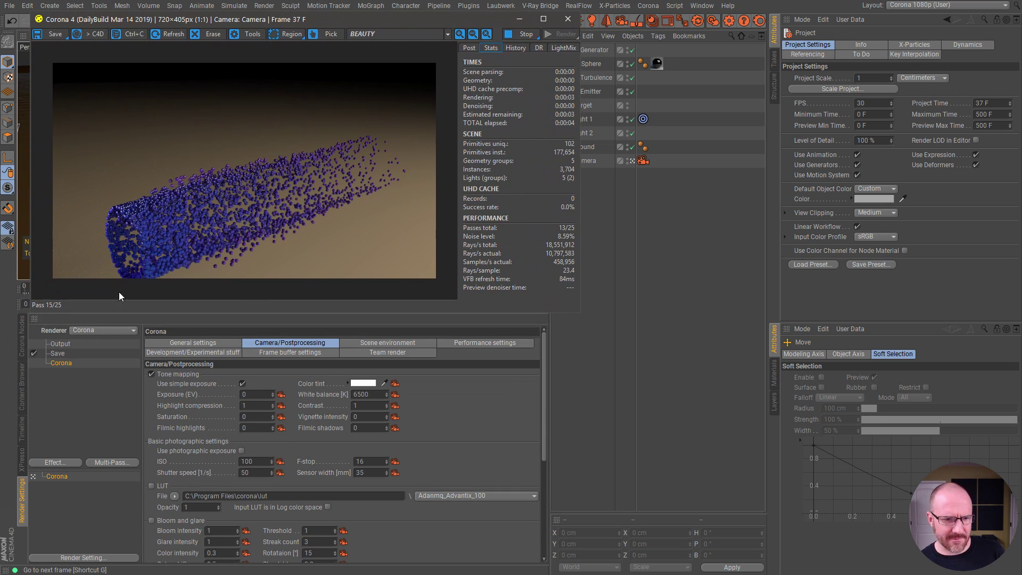
click(487, 343)
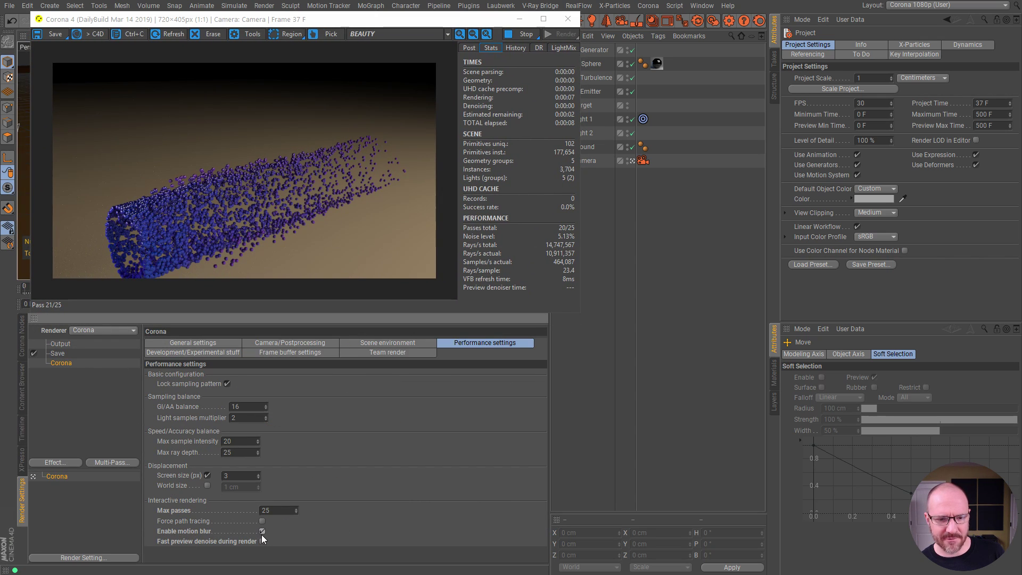
Step: Restart the interactive render, inspect the motion-blurred spheres from a slightly different angle, and close the render window
click(526, 34)
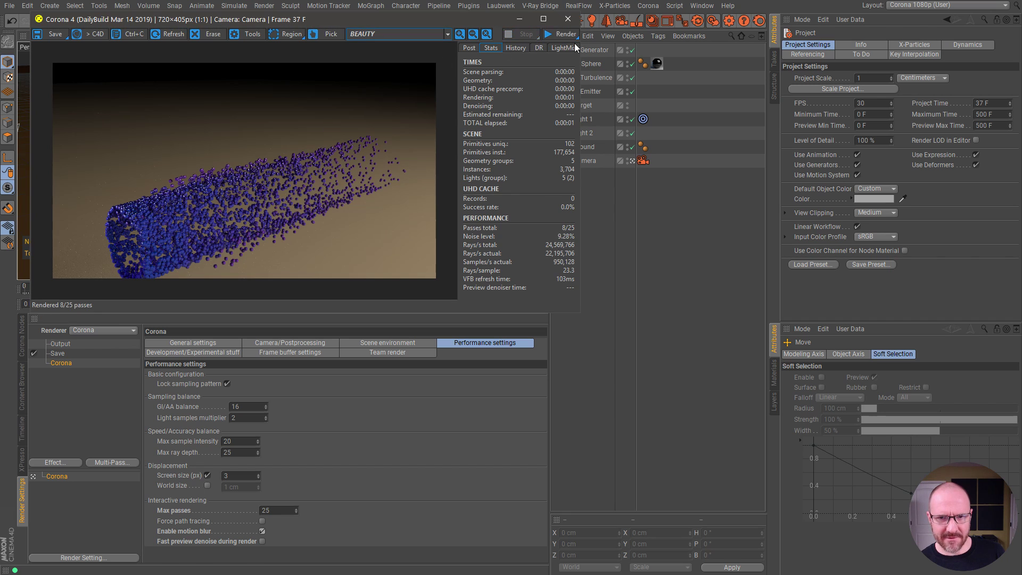
click(557, 36)
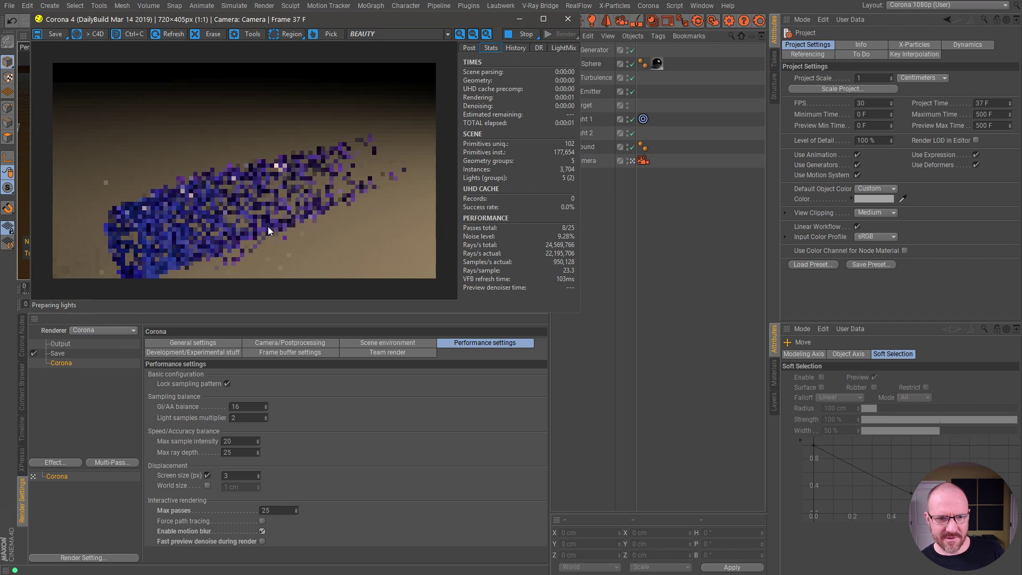
drag(397, 17, 390, 282)
drag(533, 36, 516, 43)
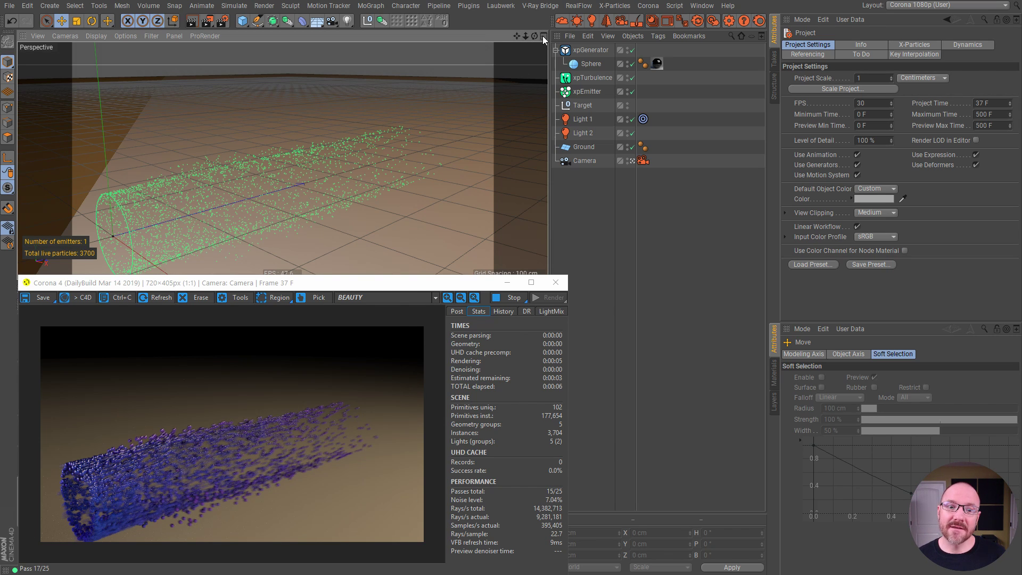
click(555, 282)
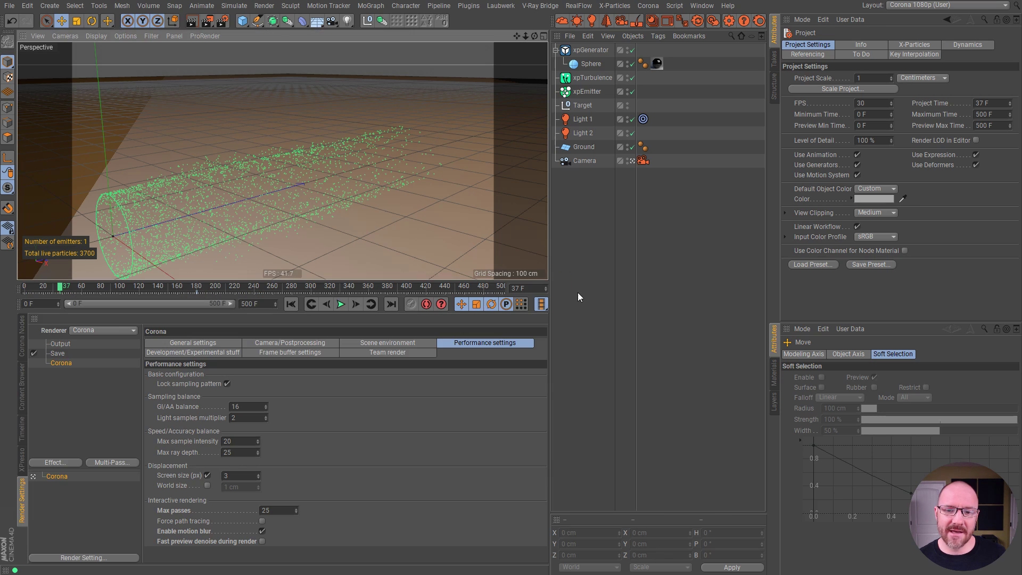